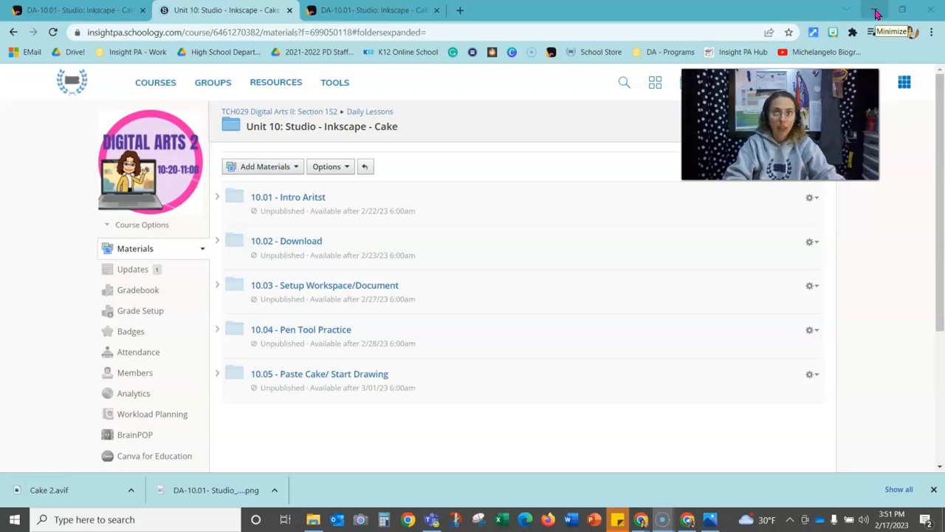
# - Minimize the Chrome window showing the Schoology Inkscape - Cake course page
pyautogui.click(877, 13)
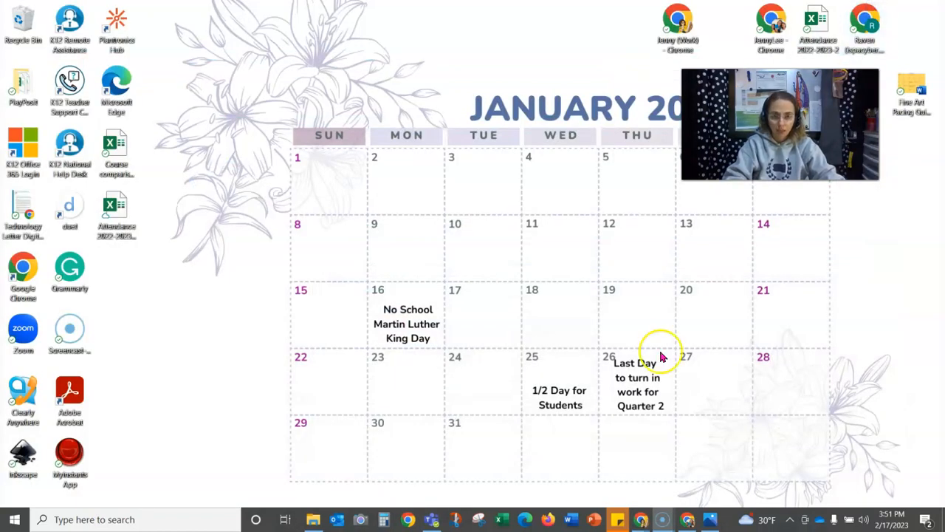
# - Open a new File Explorer window from the taskbar search
pyautogui.click(313, 520)
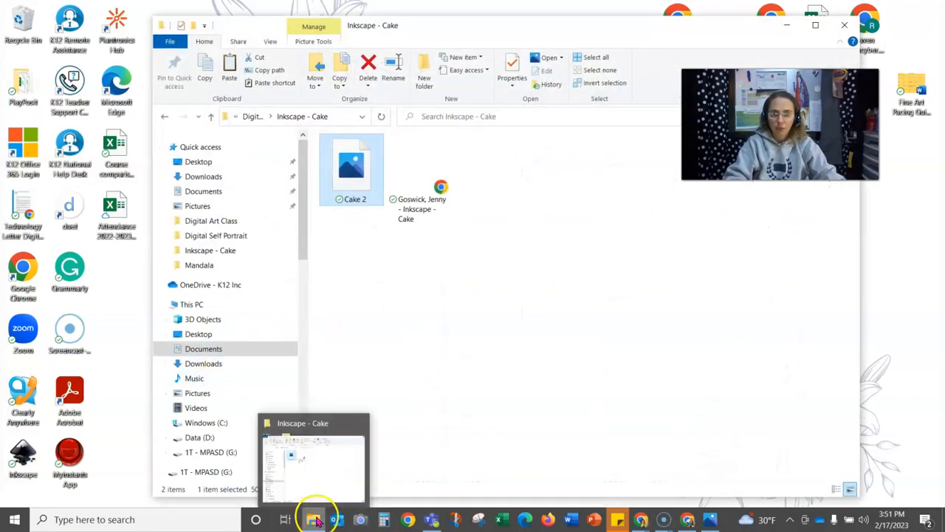
pyautogui.click(203, 514)
pyautogui.write('F')
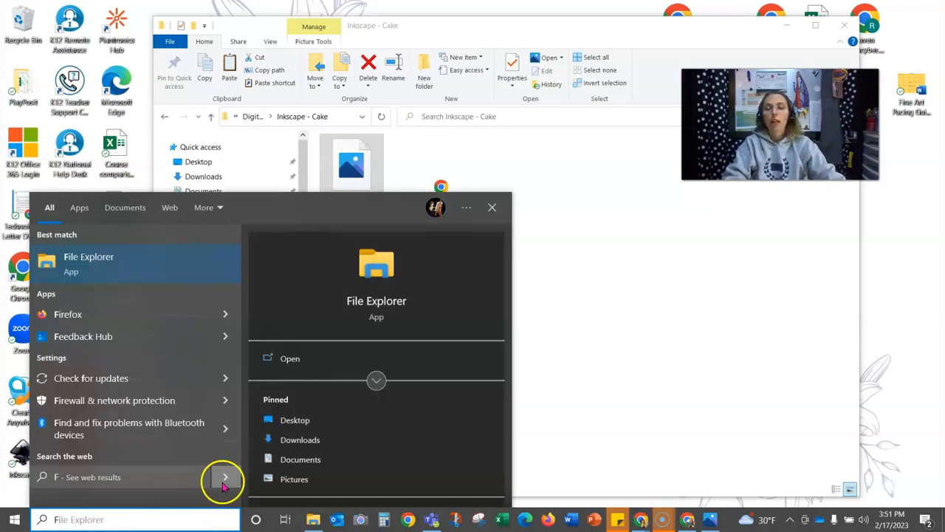
pyautogui.click(116, 264)
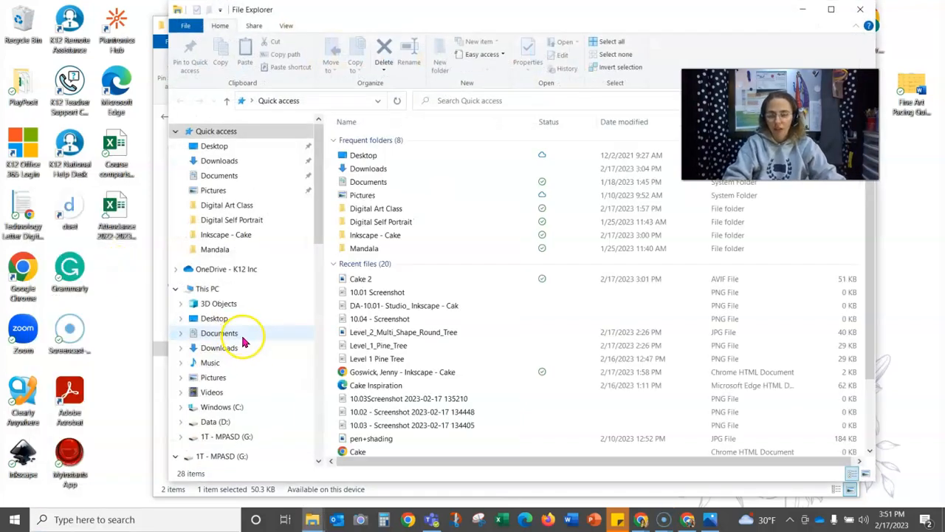
# - Go to Documents > Digital Art Class > Inkscape - Cake and open the Cake 2 image
pyautogui.click(232, 178)
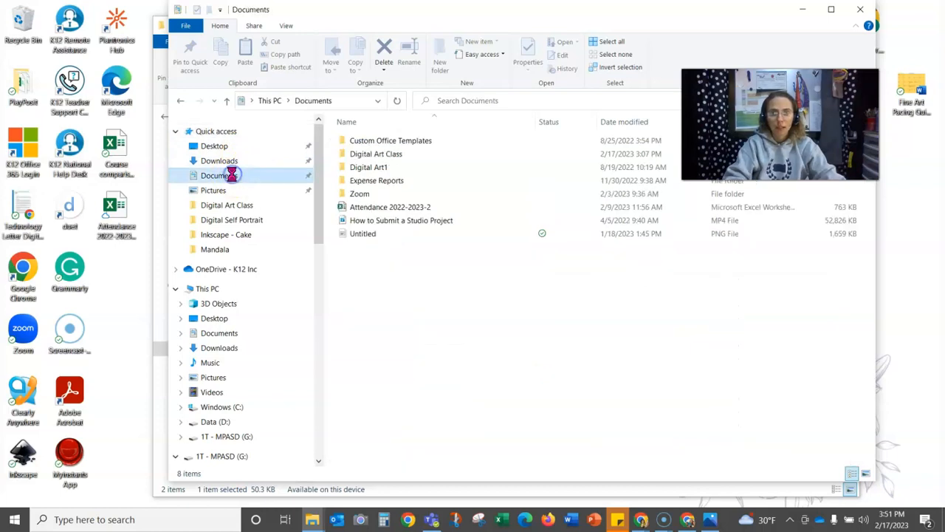
pyautogui.click(359, 158)
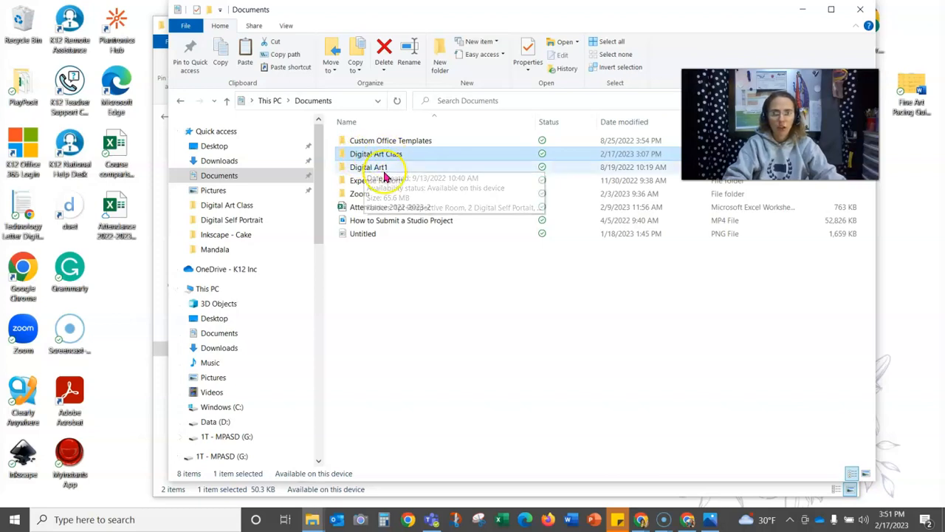
pyautogui.doubleClick(391, 154)
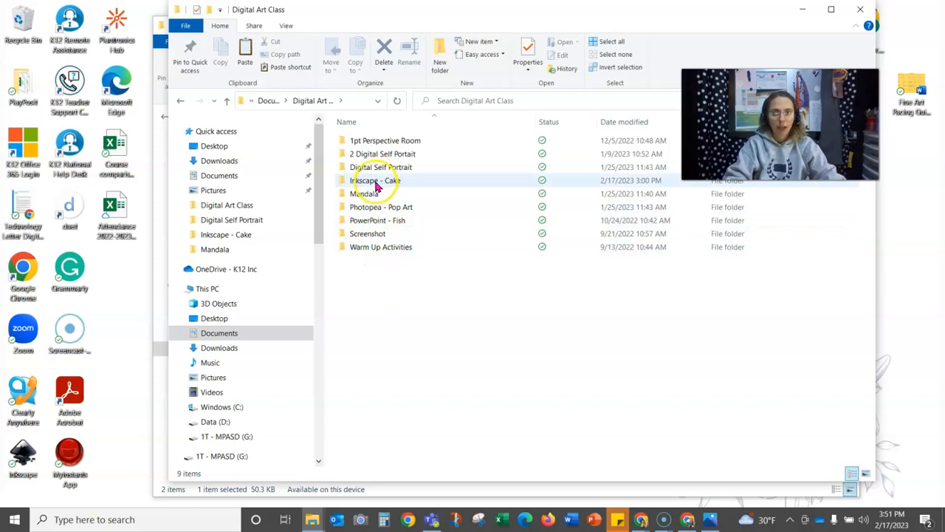
pyautogui.doubleClick(377, 184)
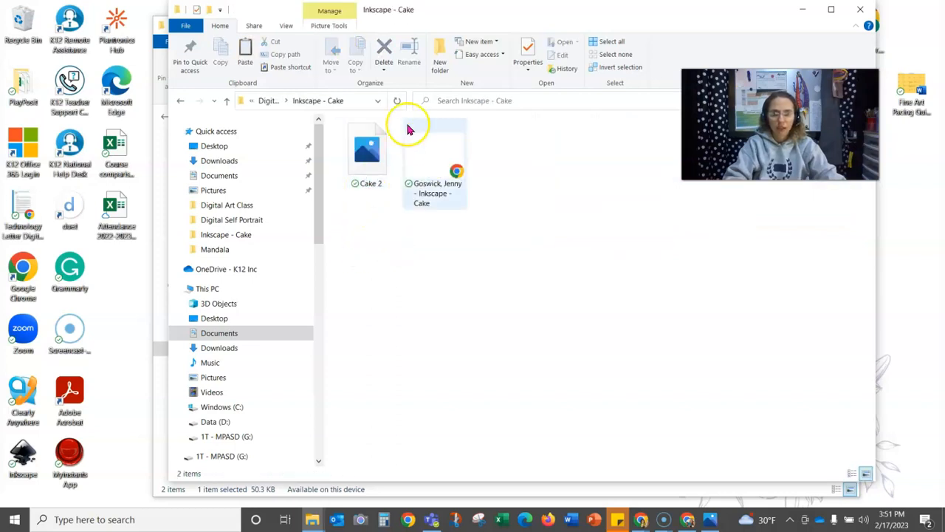
pyautogui.click(373, 150)
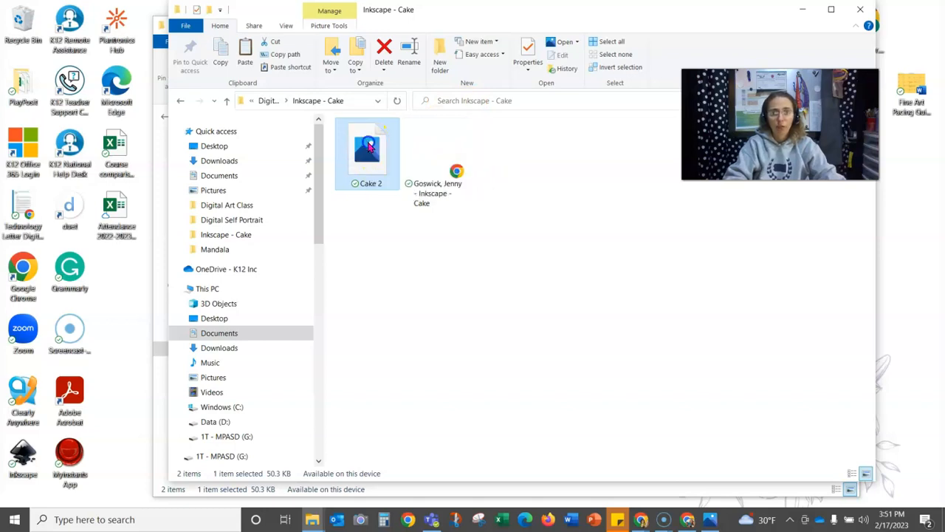
pyautogui.doubleClick(369, 146)
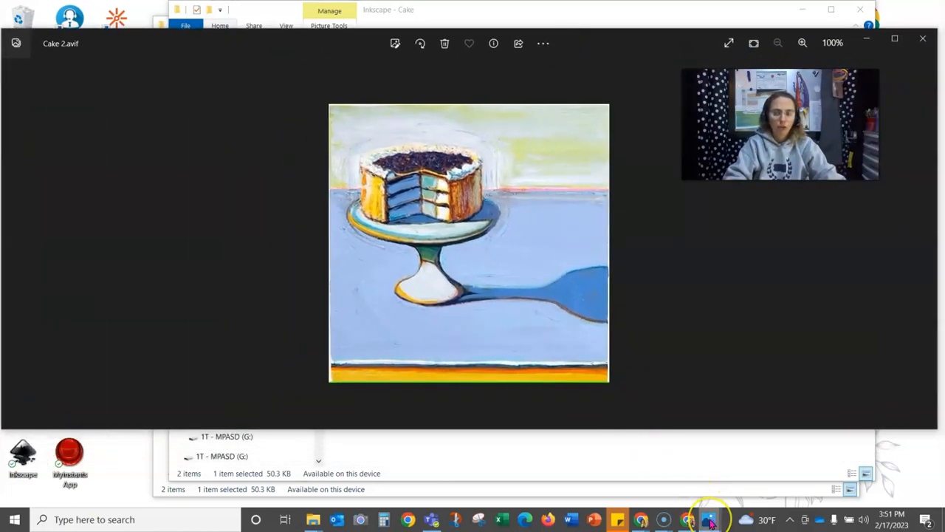
# - Copy the Cake 2 cake-on-a-stand painting from the Photos viewer
pyautogui.moveTo(709, 522)
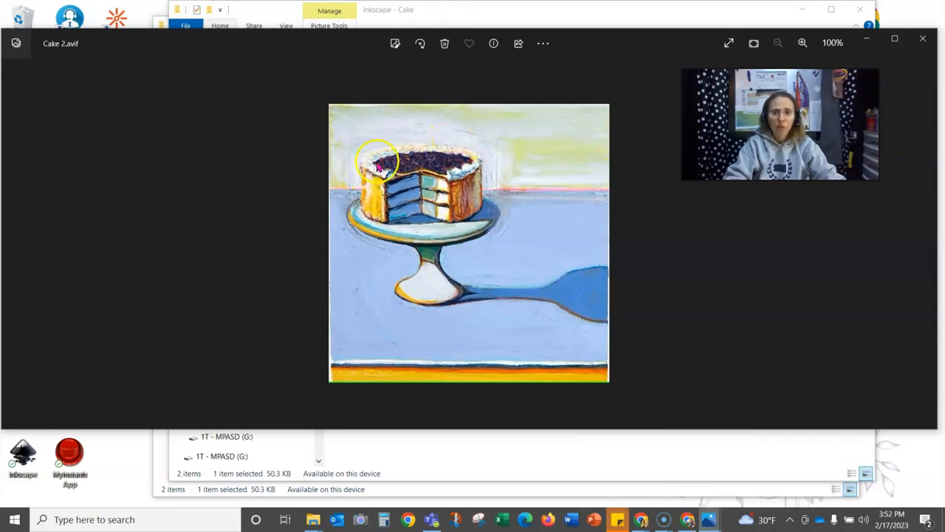
pyautogui.rightClick(384, 141)
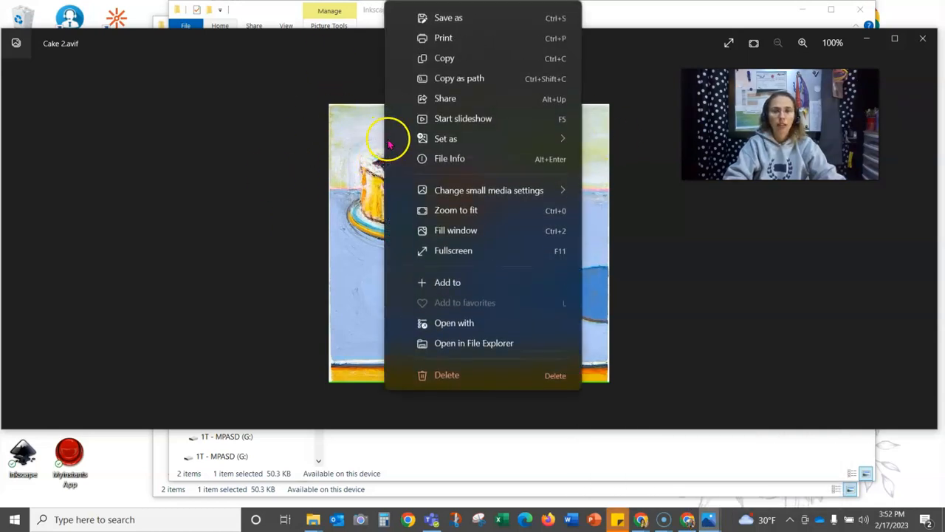
pyautogui.click(468, 59)
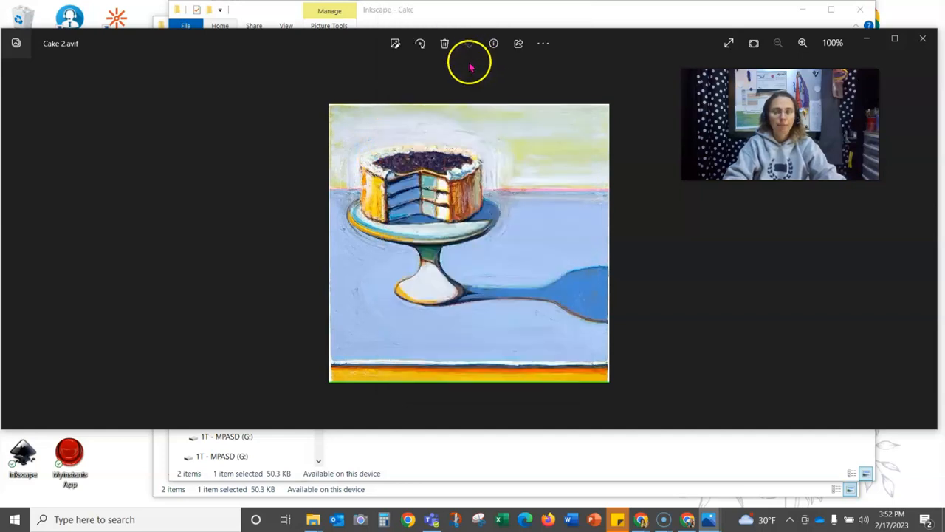
# - Minimize the Photos window and both File Explorer windows
pyautogui.click(867, 37)
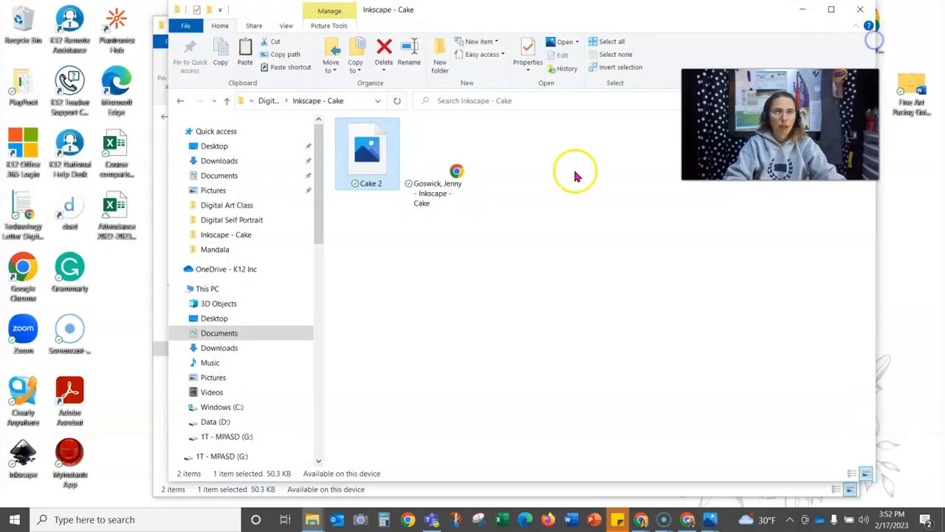
pyautogui.click(807, 12)
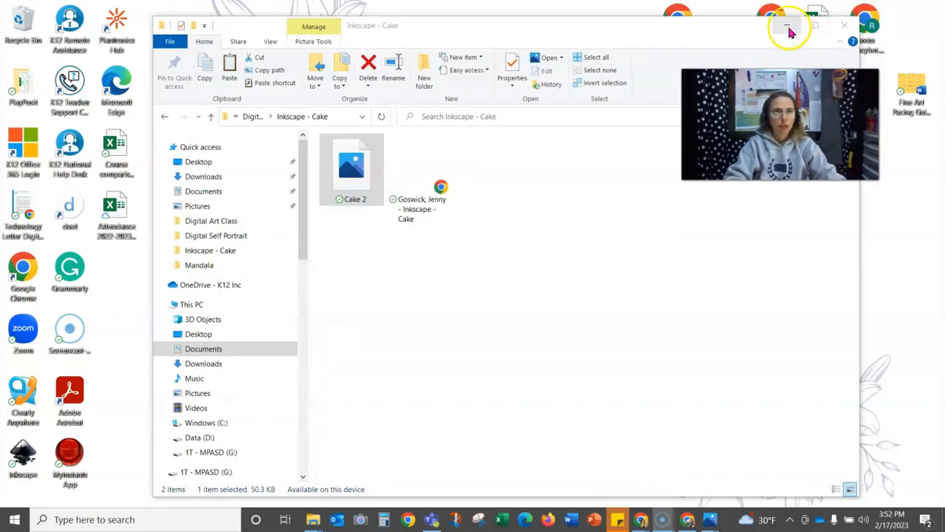
pyautogui.click(789, 25)
# - Launch Inkscape, load Cake.svg from Recent Files, and move the window toward the centre
pyautogui.click(124, 519)
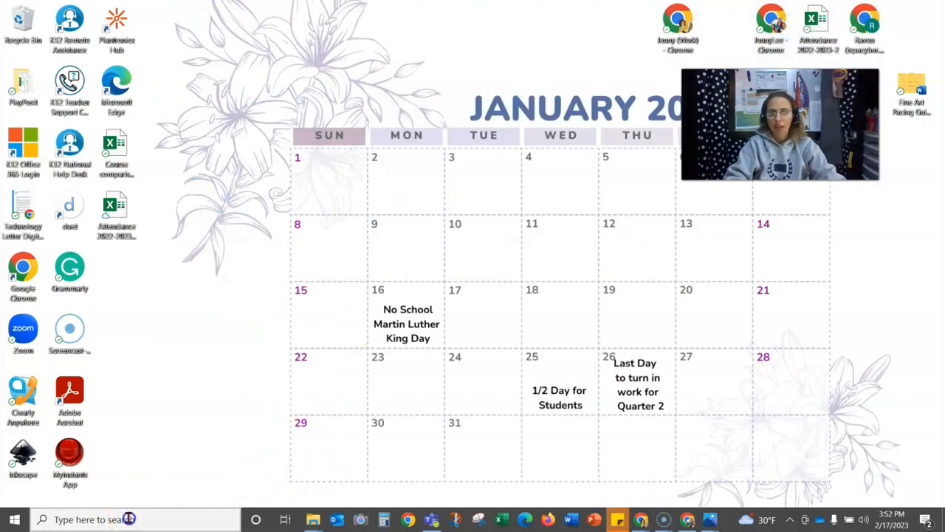
pyautogui.write('inn')
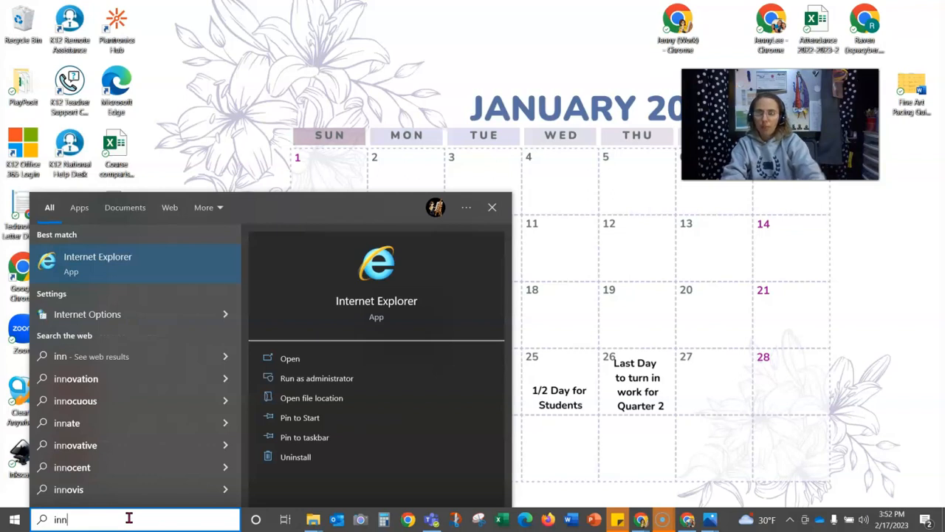
pyautogui.press('BackSpace')
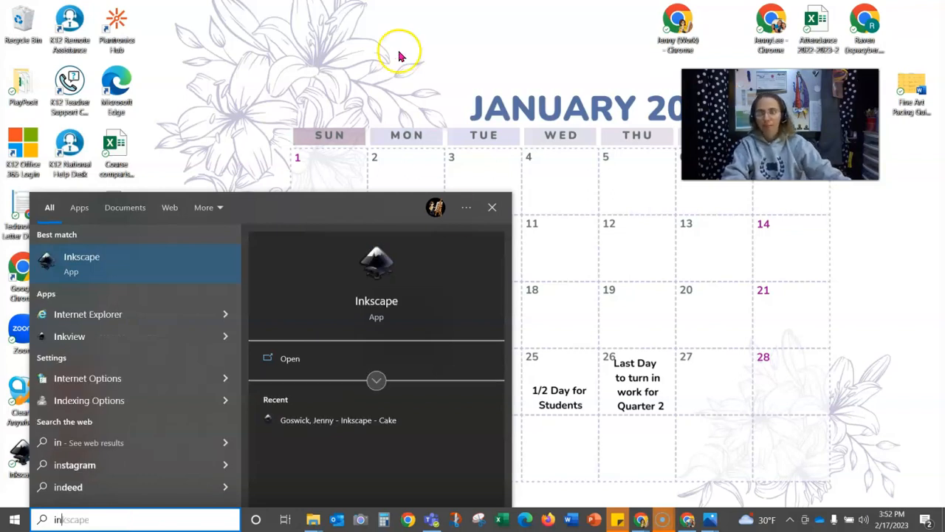
pyautogui.click(85, 266)
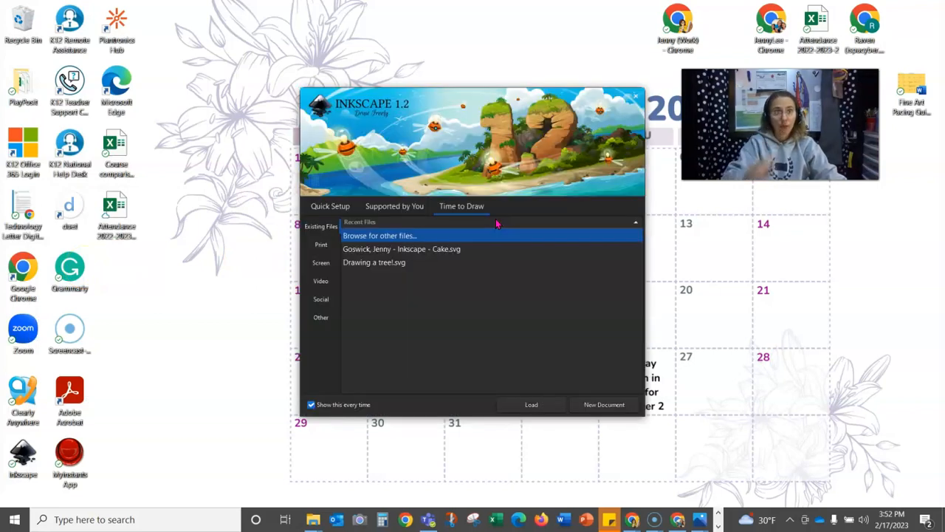
pyautogui.click(374, 249)
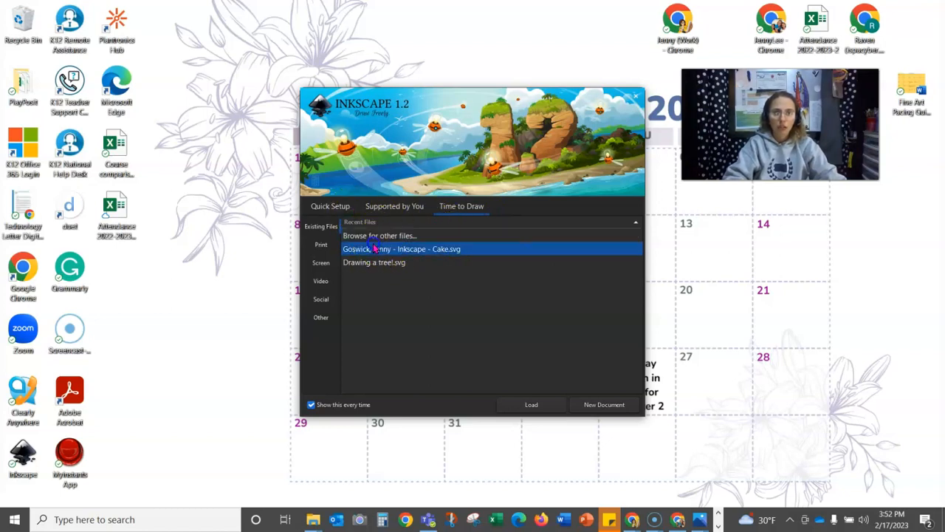
pyautogui.click(531, 405)
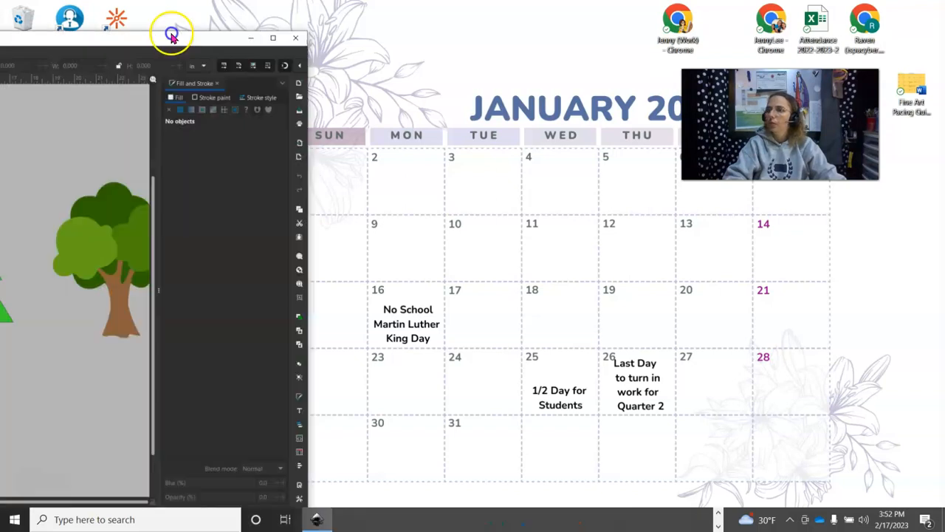
pyautogui.moveTo(169, 33); pyautogui.dragTo(587, 13)
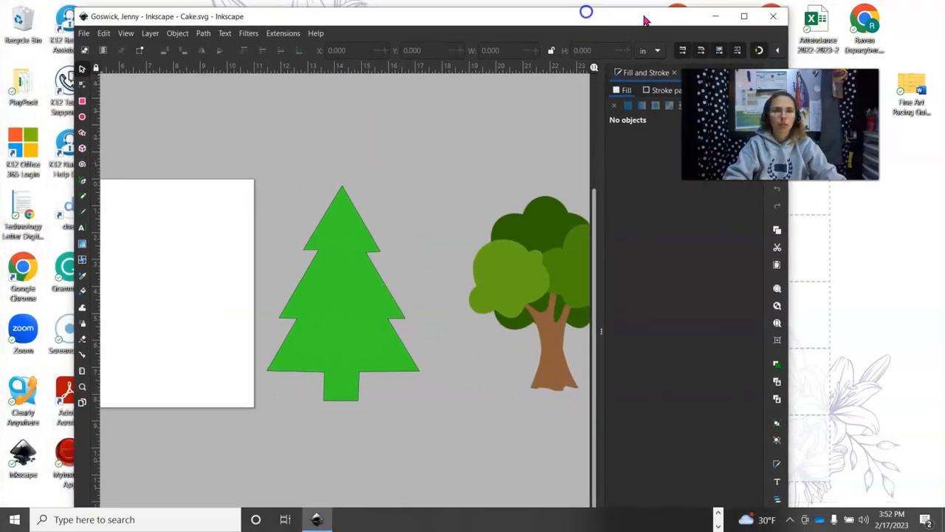
# - Maximize Inkscape and move the pine tree off the page to the left
pyautogui.click(744, 16)
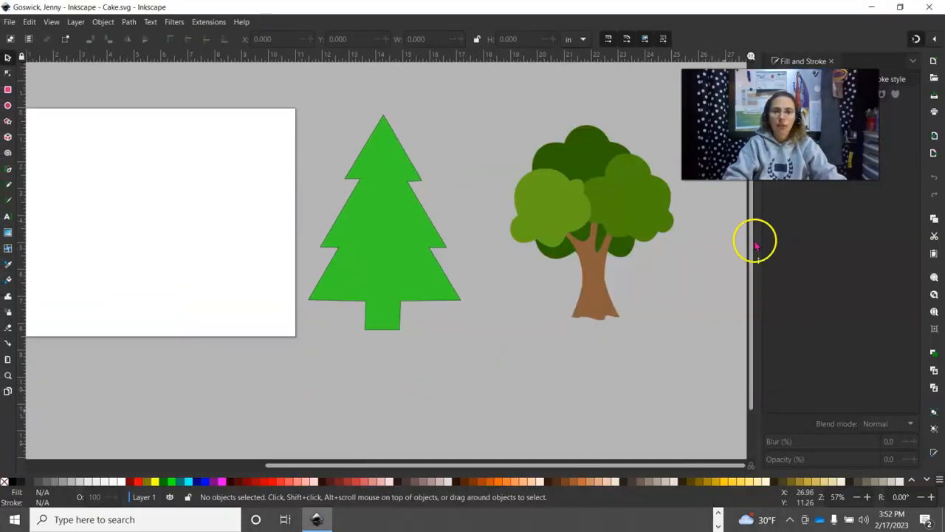
pyautogui.moveTo(644, 464); pyautogui.dragTo(591, 412)
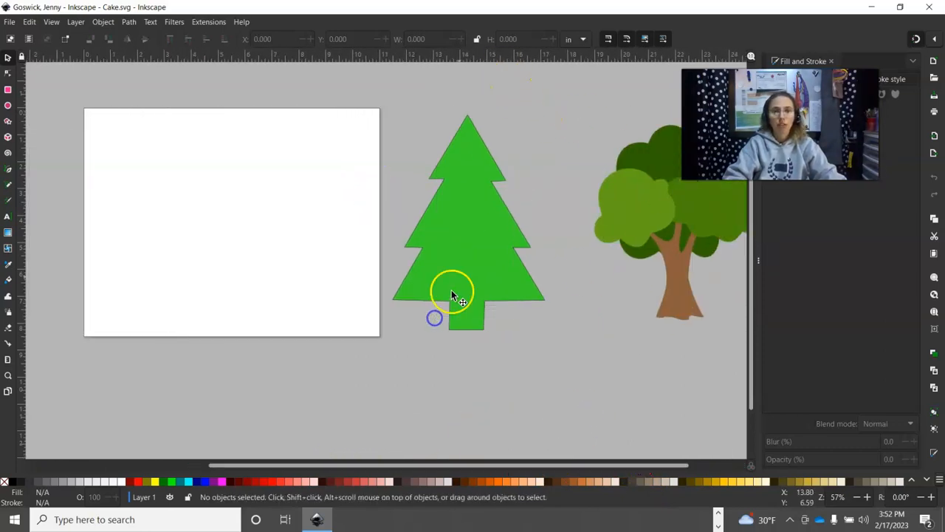
pyautogui.click(507, 212)
pyautogui.moveTo(506, 212); pyautogui.dragTo(129, 212)
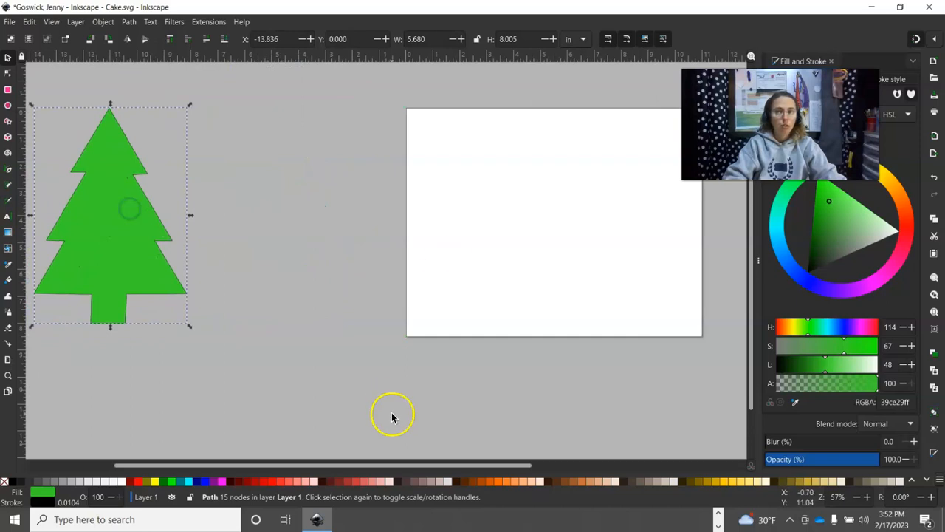
pyautogui.moveTo(407, 464); pyautogui.dragTo(635, 439)
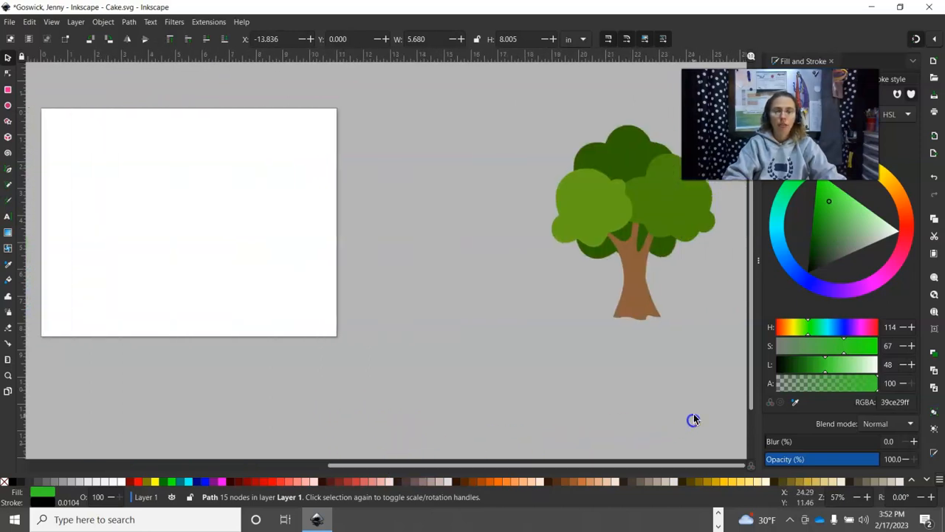
pyautogui.click(656, 463)
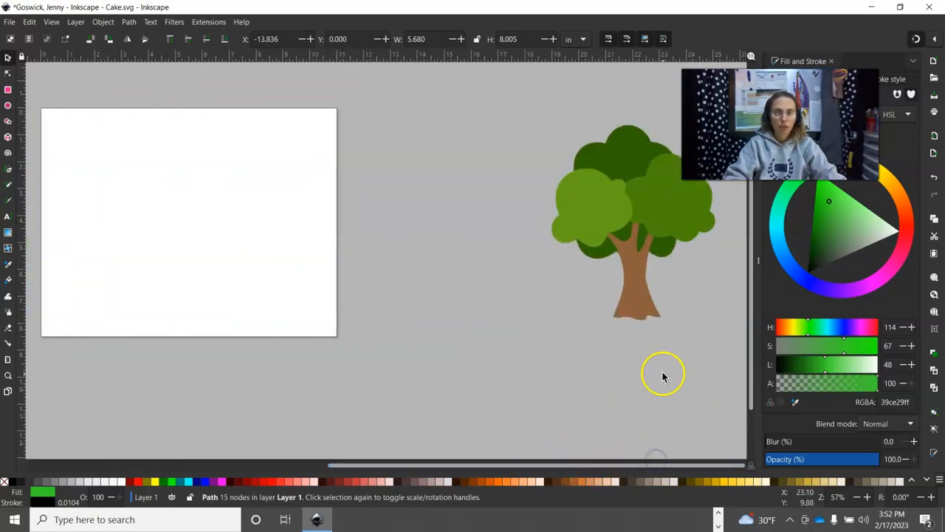
pyautogui.moveTo(684, 364); pyautogui.dragTo(445, 338)
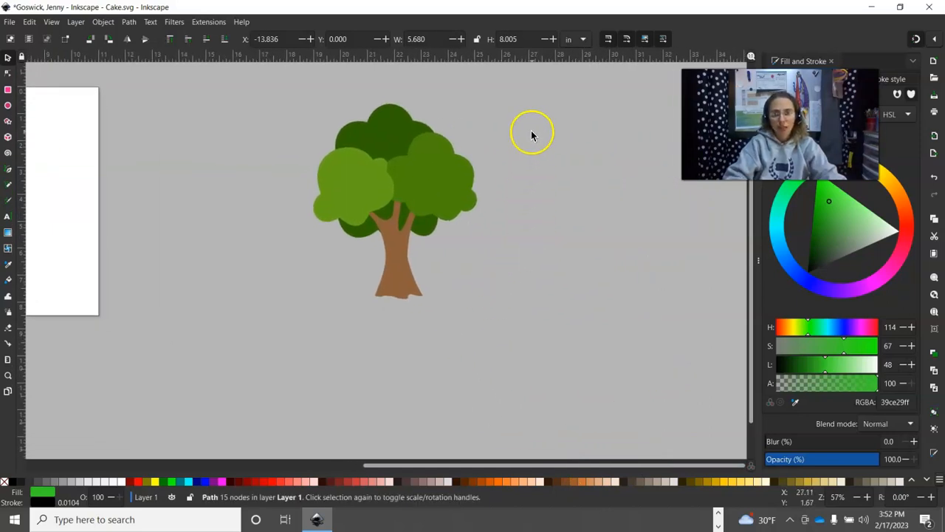
# - Group the leafy tree's four pieces and drag the group far left off the page
pyautogui.moveTo(501, 79); pyautogui.dragTo(280, 359)
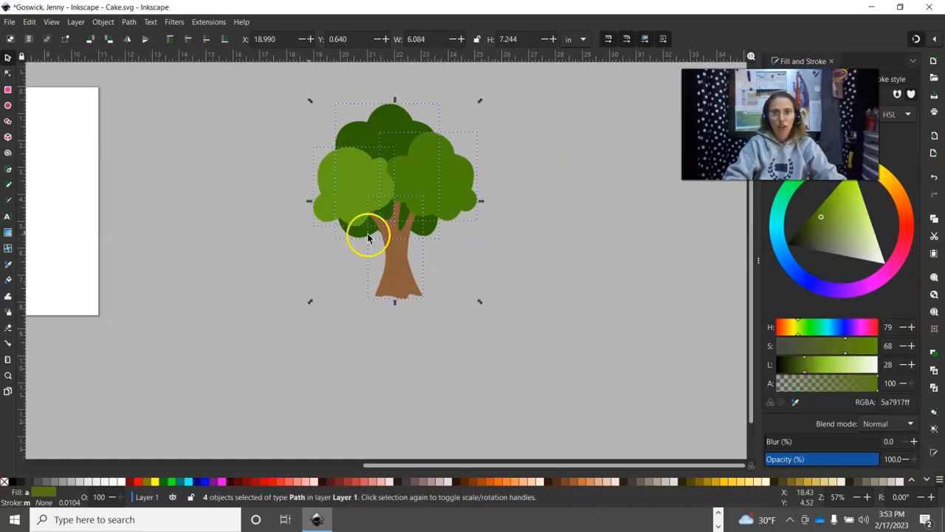
pyautogui.rightClick(405, 161)
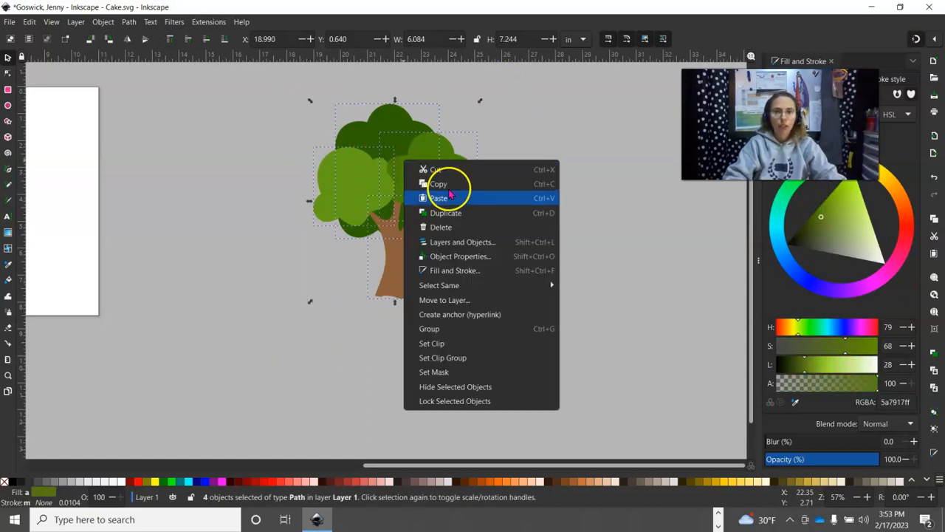
pyautogui.click(466, 329)
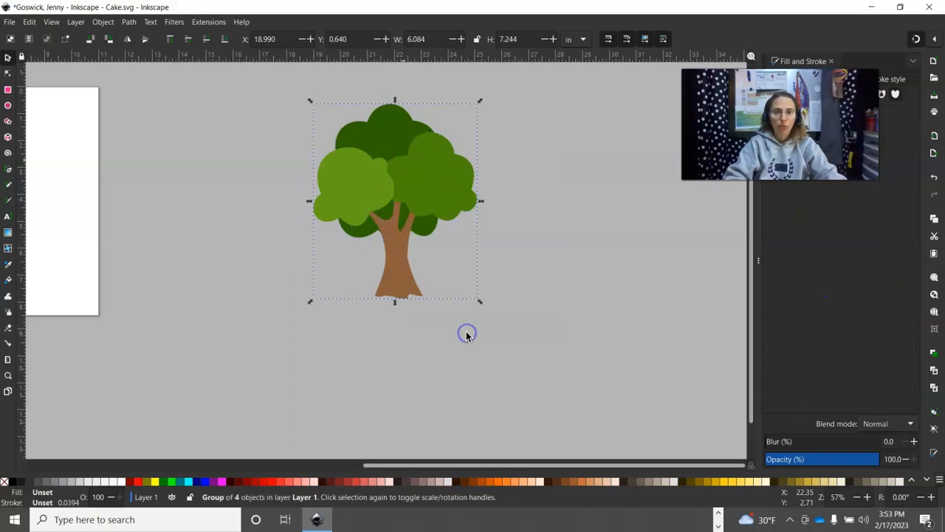
pyautogui.click(506, 227)
pyautogui.click(412, 186)
pyautogui.moveTo(413, 185); pyautogui.dragTo(177, 244)
pyautogui.moveTo(481, 465); pyautogui.dragTo(238, 463)
pyautogui.moveTo(633, 239); pyautogui.dragTo(169, 165)
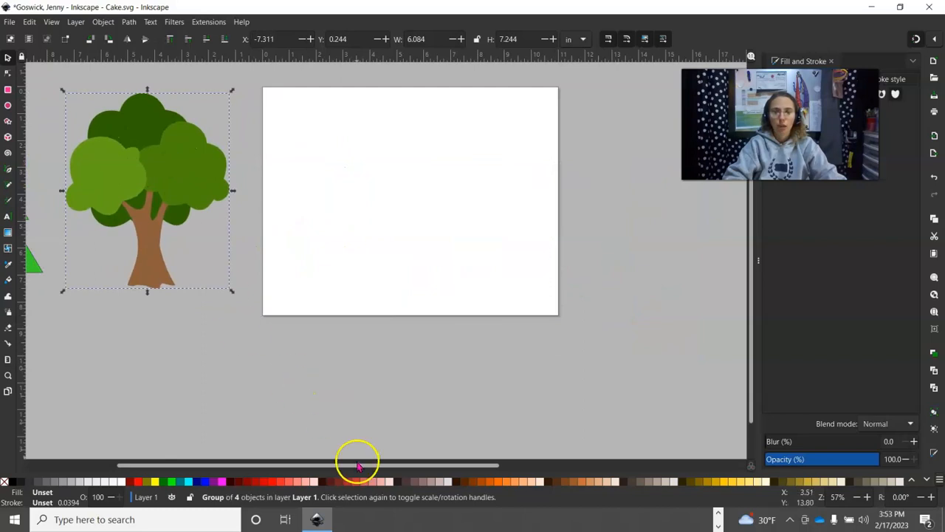
pyautogui.moveTo(357, 466); pyautogui.dragTo(287, 444)
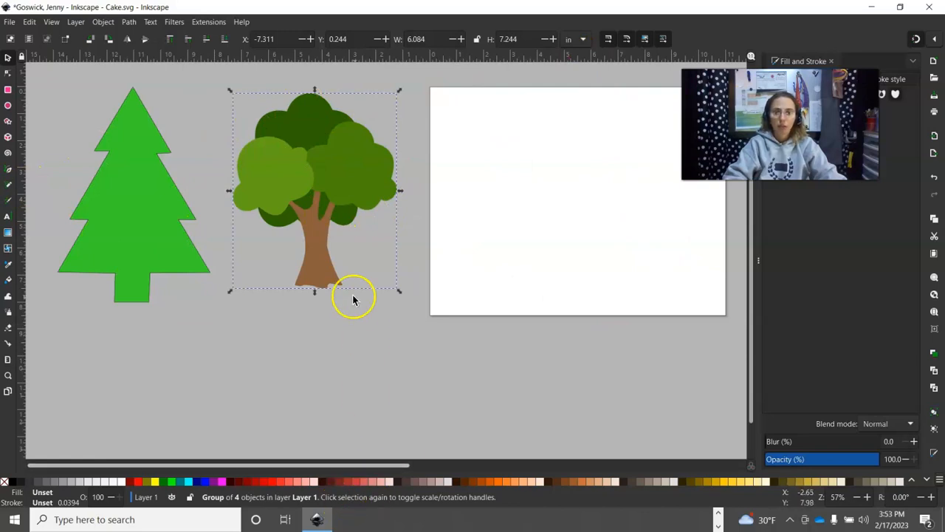
pyautogui.click(357, 347)
pyautogui.moveTo(308, 463); pyautogui.dragTo(510, 426)
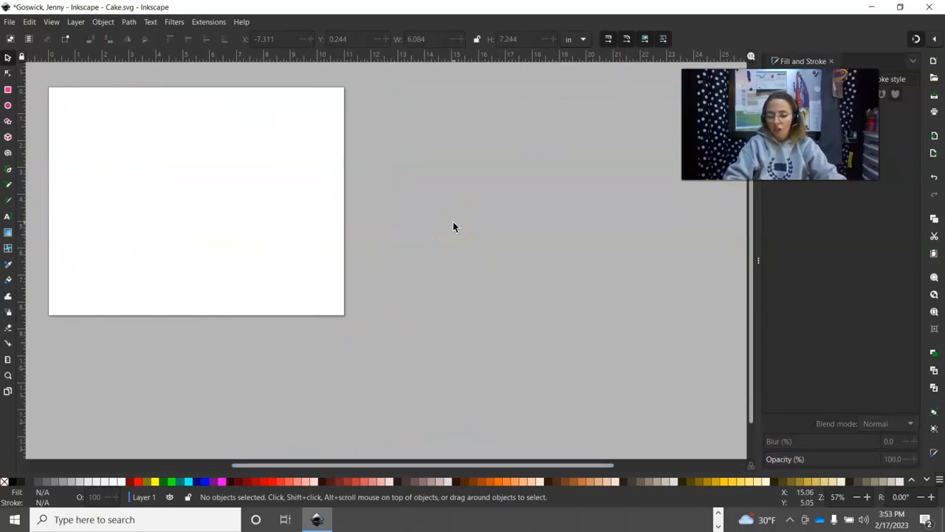
# - Paste the cake painting, move it up beside the page, and scale it larger
pyautogui.hotkey('ctrl', 'v')
pyautogui.click(460, 250)
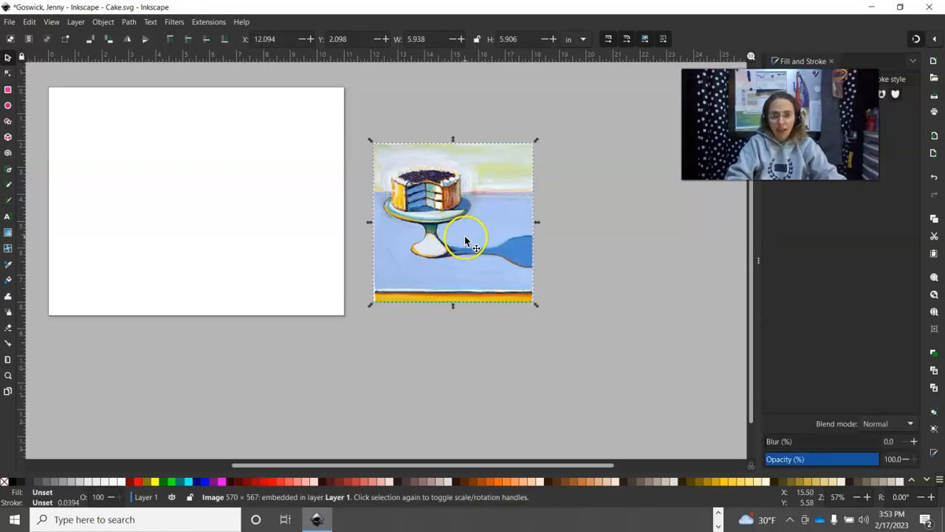
pyautogui.moveTo(465, 239); pyautogui.dragTo(454, 172)
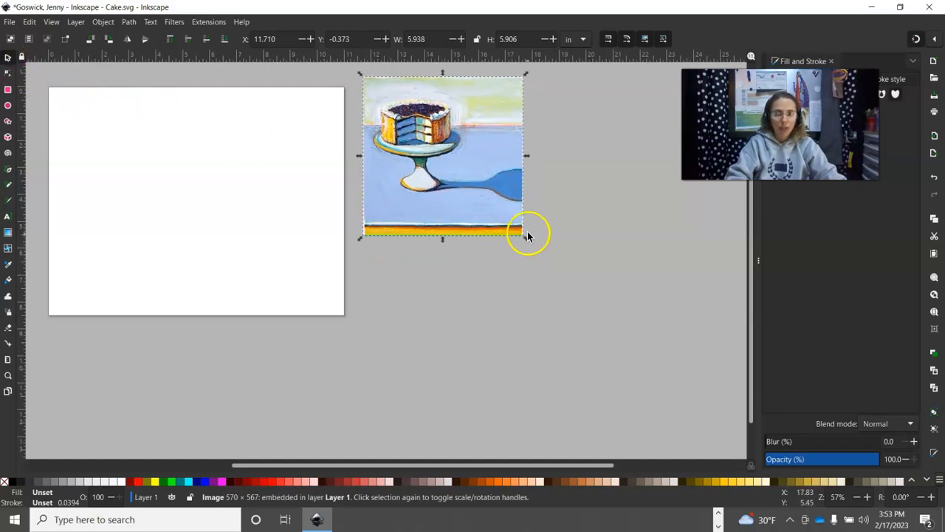
pyautogui.moveTo(525, 238); pyautogui.dragTo(707, 460)
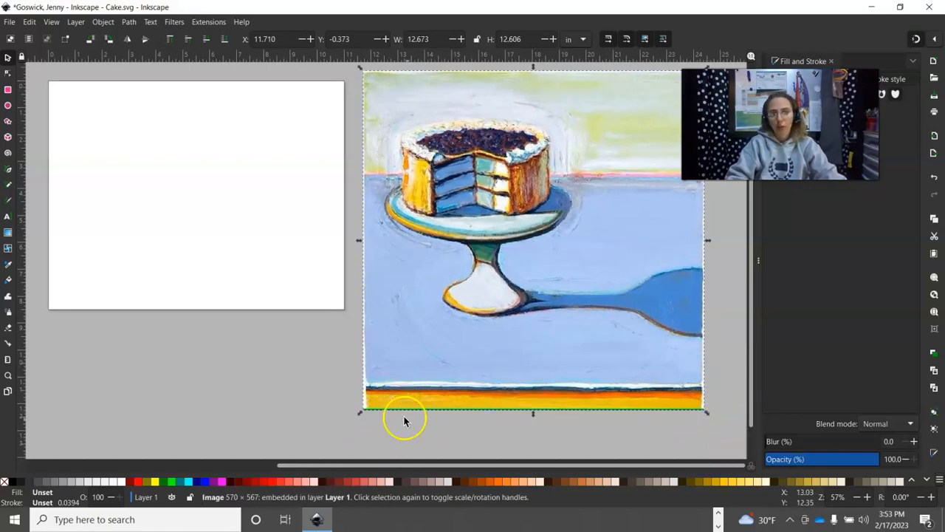
pyautogui.click(249, 341)
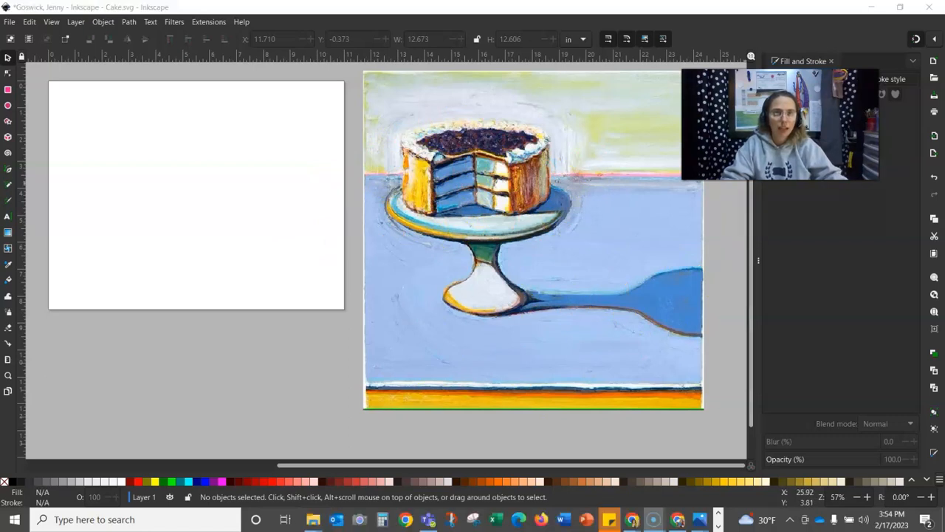
pyautogui.moveTo(780, 124); pyautogui.dragTo(810, 193)
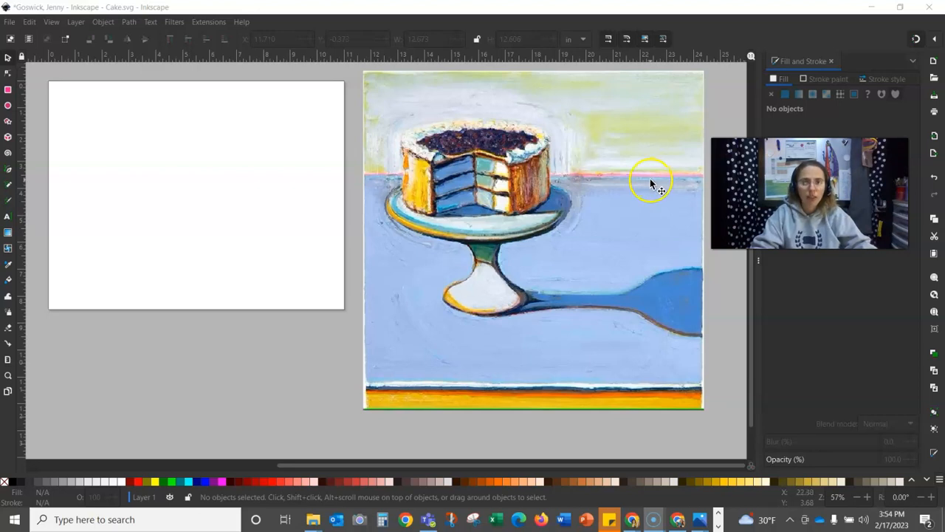
# - Lower the cake painting's opacity to 35% in Fill and Stroke
pyautogui.click(610, 202)
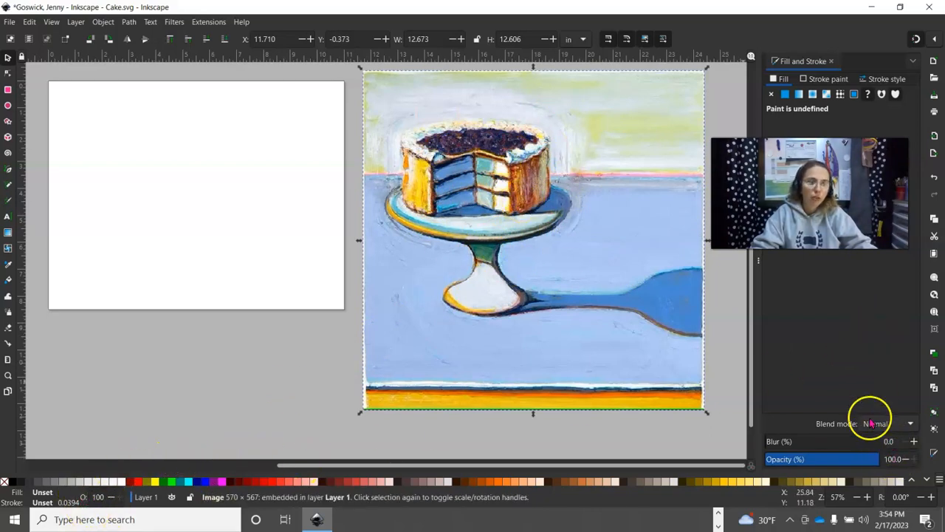
pyautogui.click(904, 460)
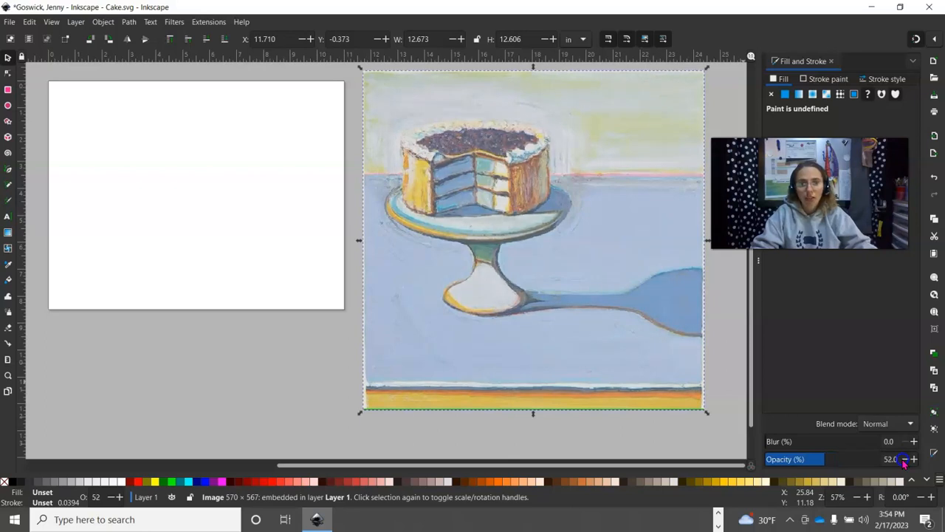
pyautogui.click(905, 459)
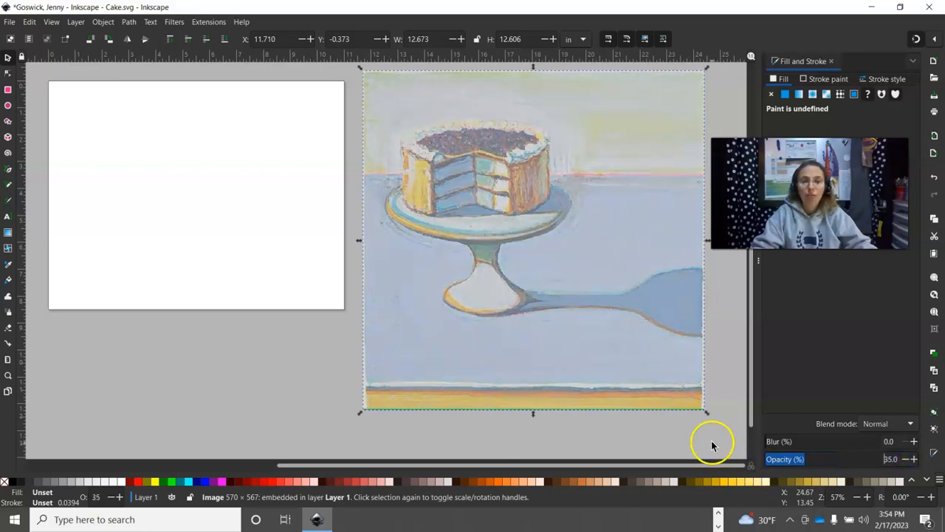
pyautogui.click(738, 333)
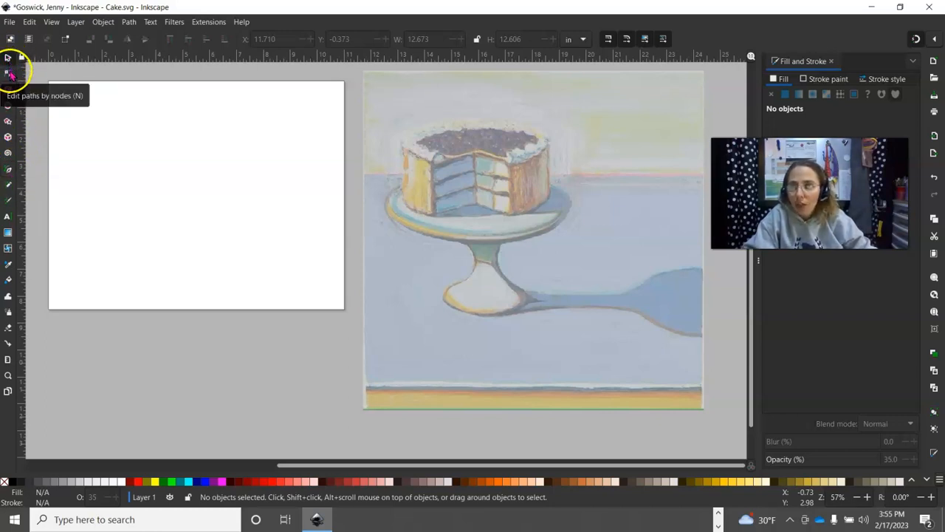
# - Select the Pen (Bezier) tool from the toolbox
pyautogui.click(9, 172)
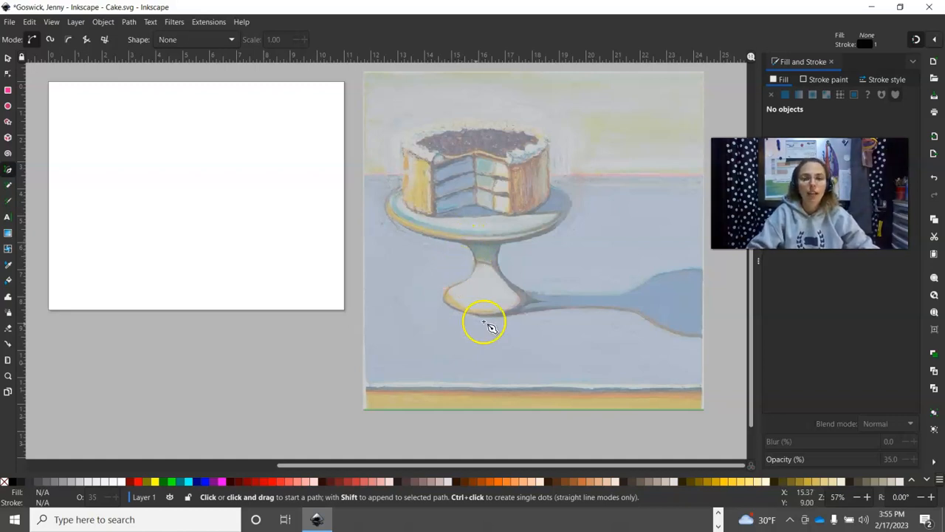
pyautogui.click(454, 238)
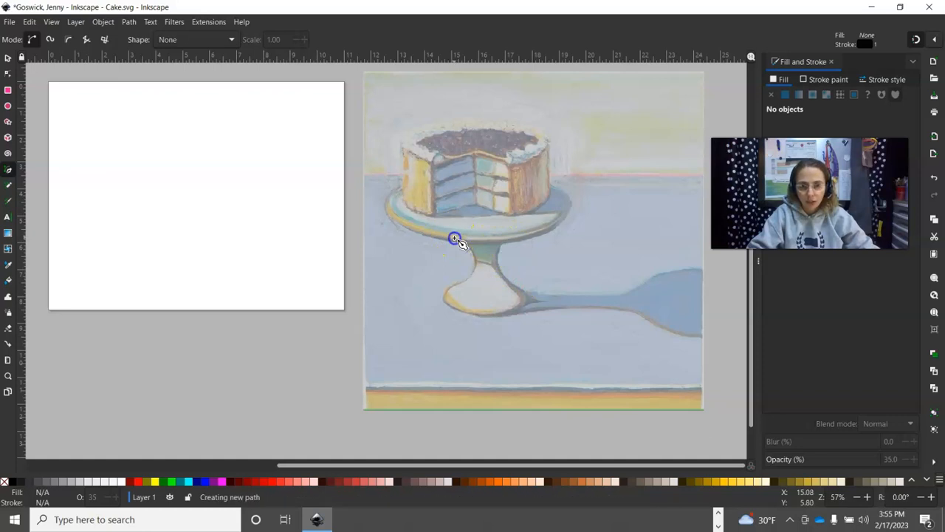
pyautogui.click(457, 282)
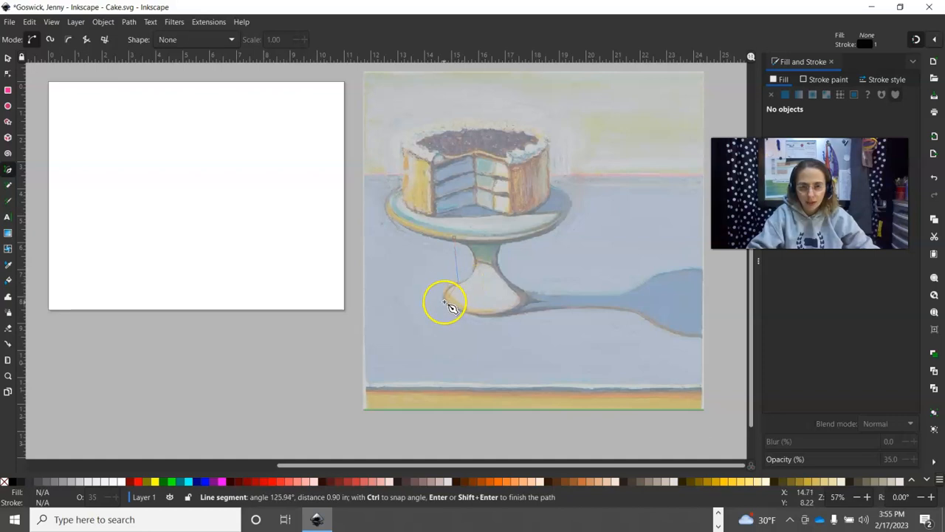
pyautogui.click(444, 300)
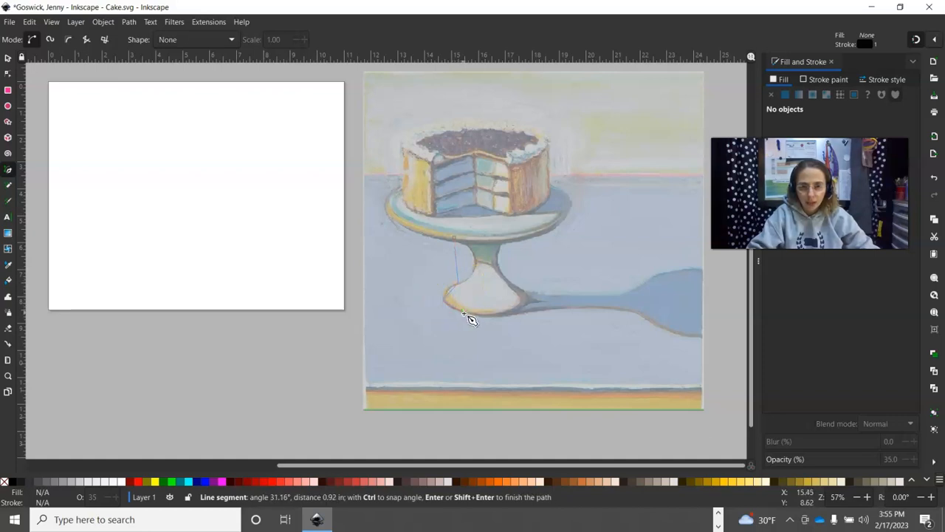
pyautogui.click(464, 314)
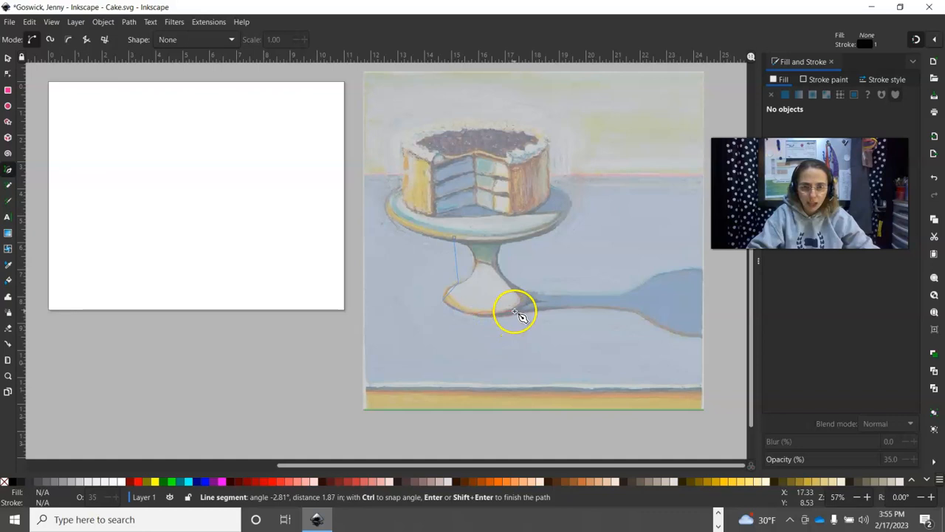
pyautogui.click(509, 313)
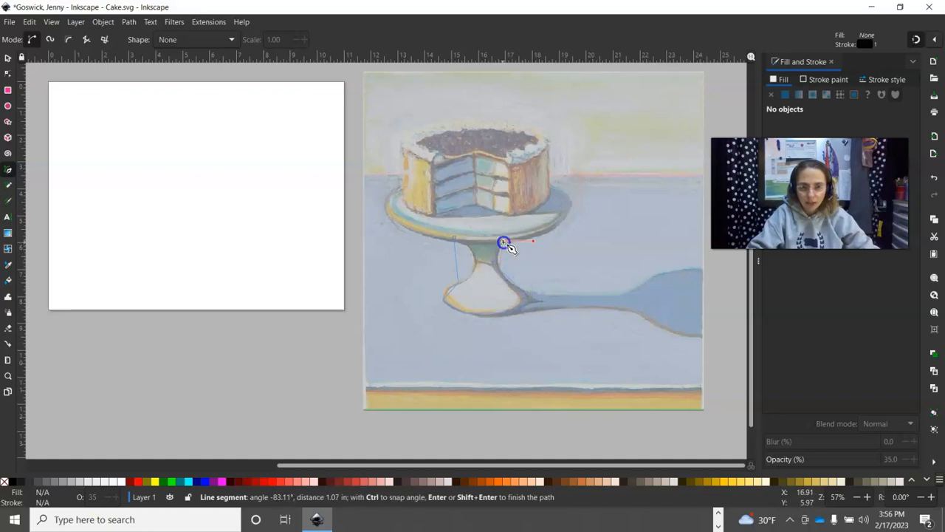
pyautogui.click(549, 230)
pyautogui.click(570, 211)
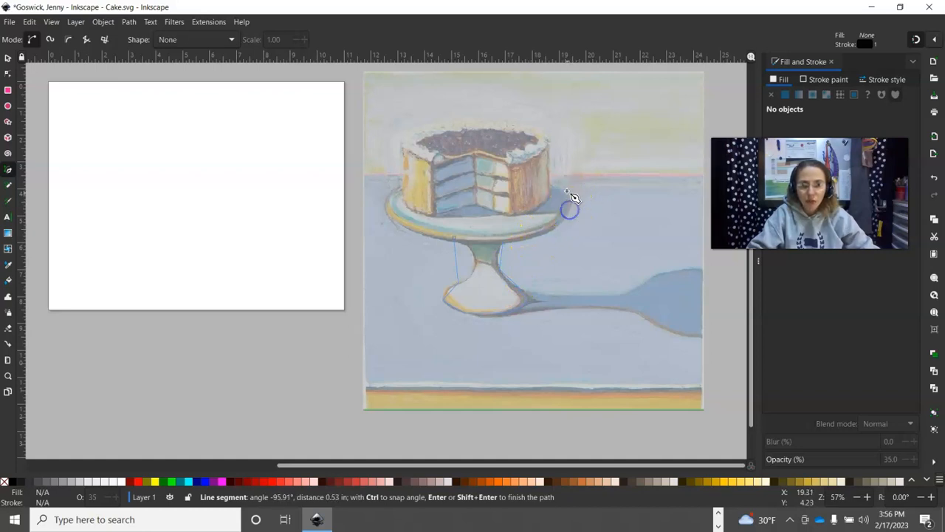
pyautogui.click(481, 169)
pyautogui.click(403, 184)
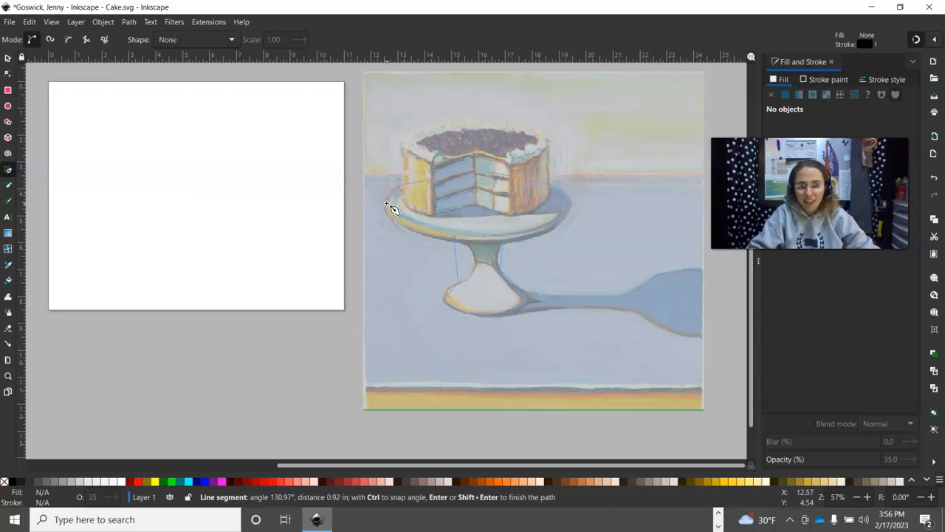
pyautogui.click(415, 231)
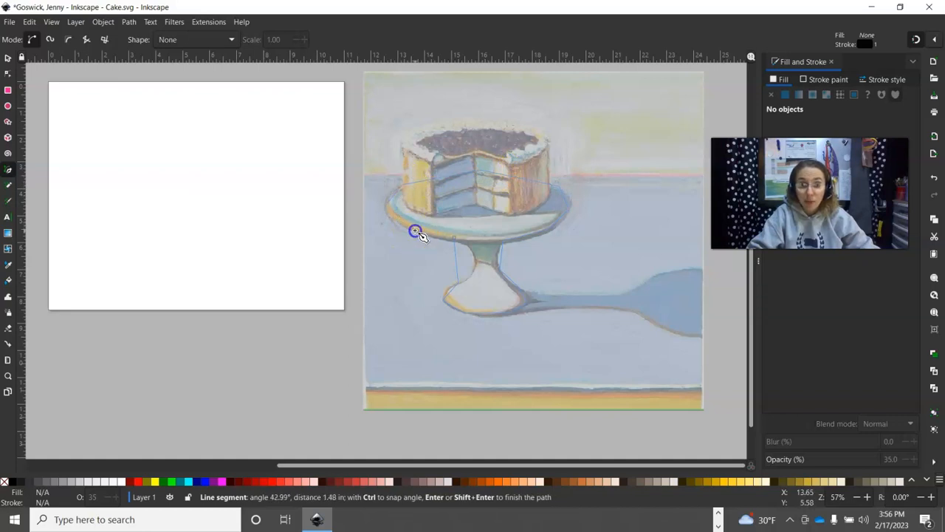
pyautogui.click(454, 239)
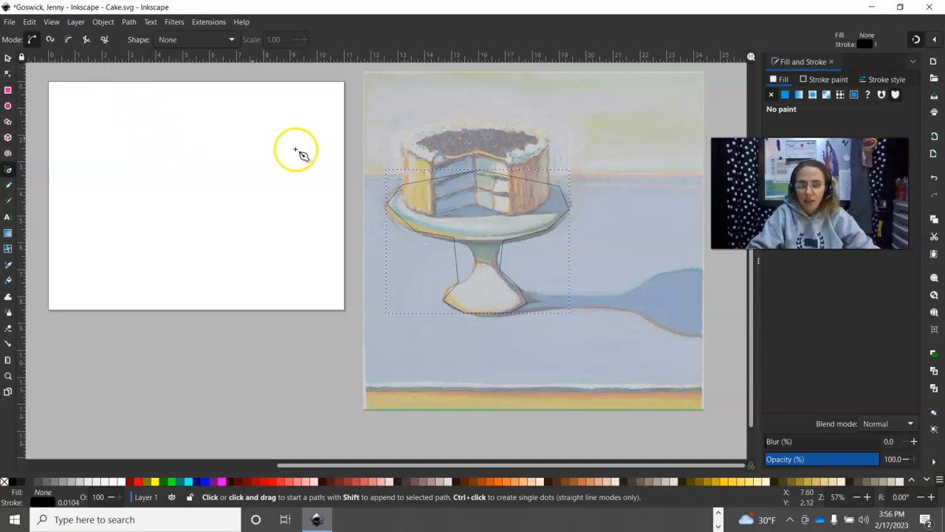
pyautogui.click(31, 22)
pyautogui.click(43, 36)
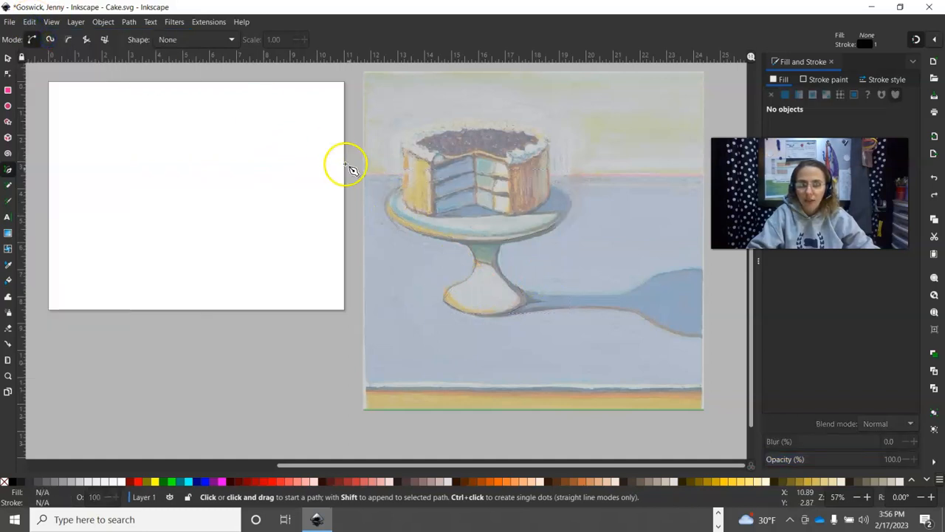
# - Place Pen nodes around the stem, base bottom and neck of the stand over the painting
pyautogui.click(463, 242)
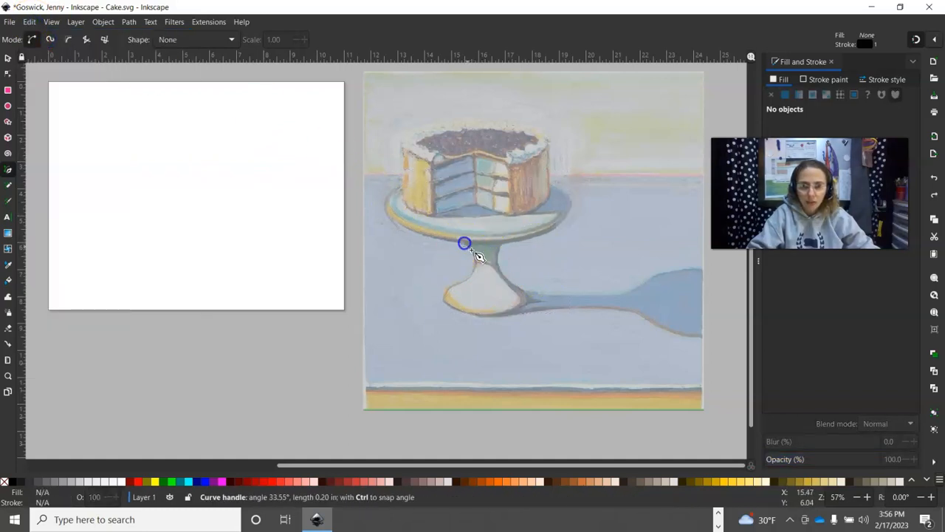
pyautogui.moveTo(475, 262); pyautogui.dragTo(462, 280)
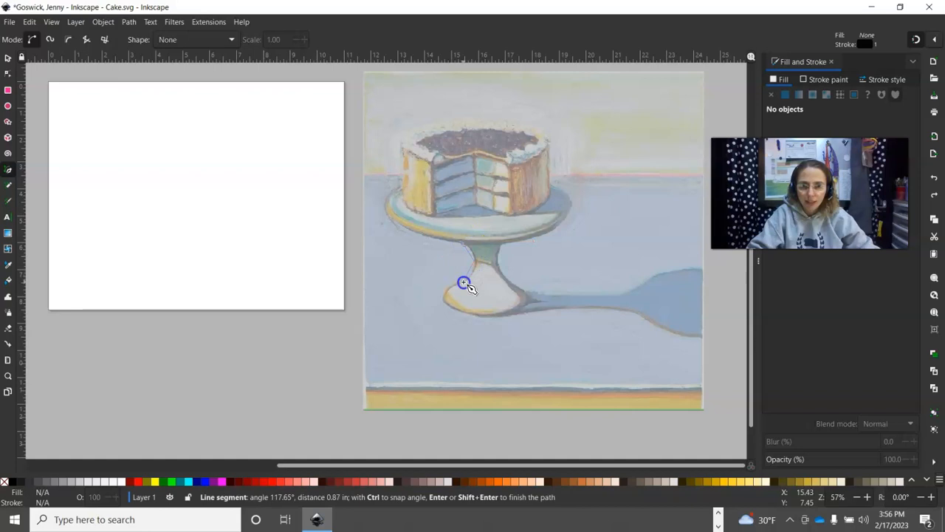
pyautogui.click(443, 302)
pyautogui.click(470, 316)
pyautogui.click(506, 314)
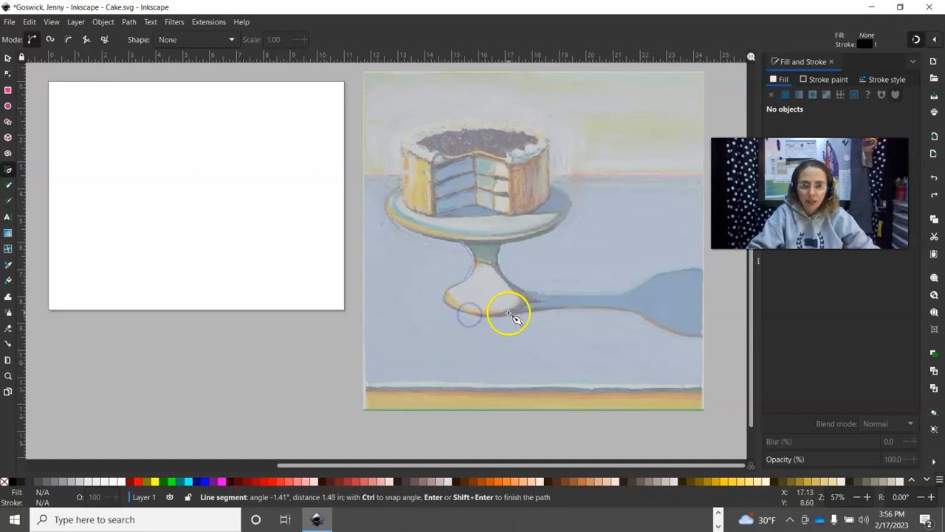
pyautogui.click(533, 303)
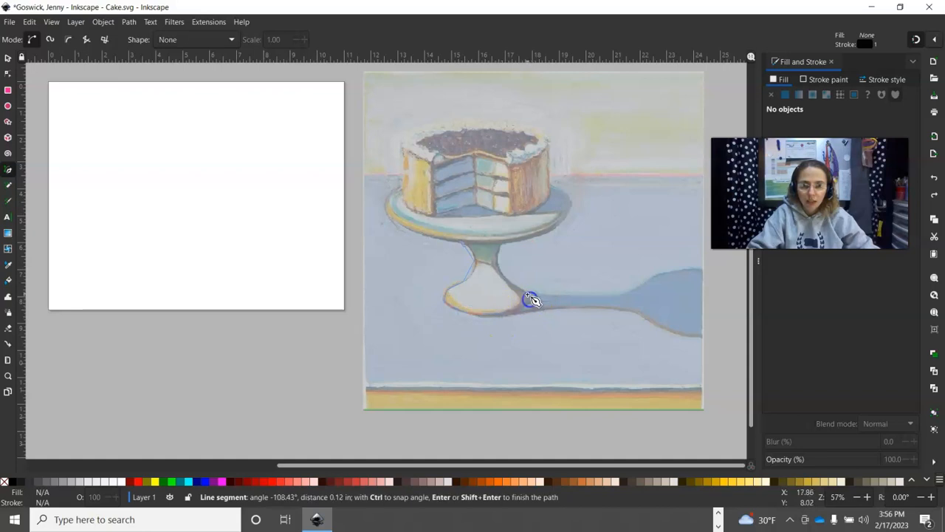
pyautogui.click(499, 265)
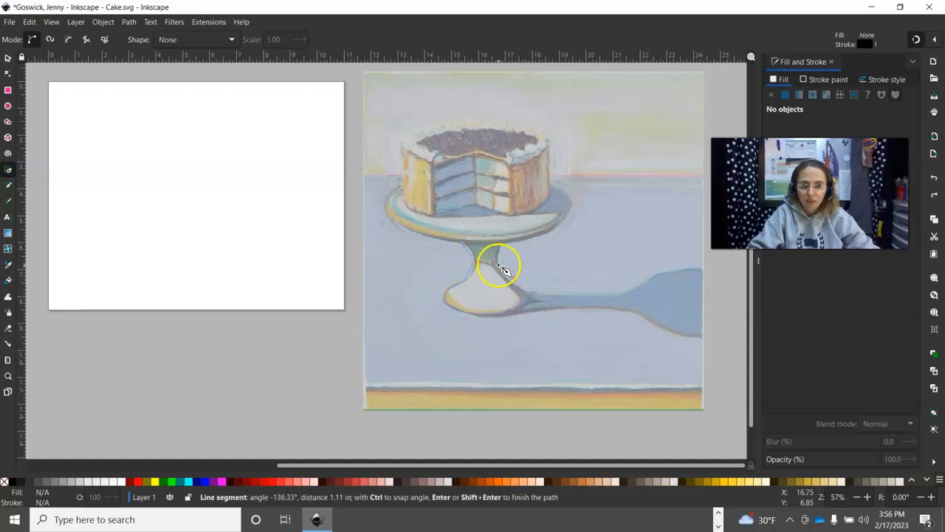
pyautogui.moveTo(460, 233); pyautogui.dragTo(463, 248)
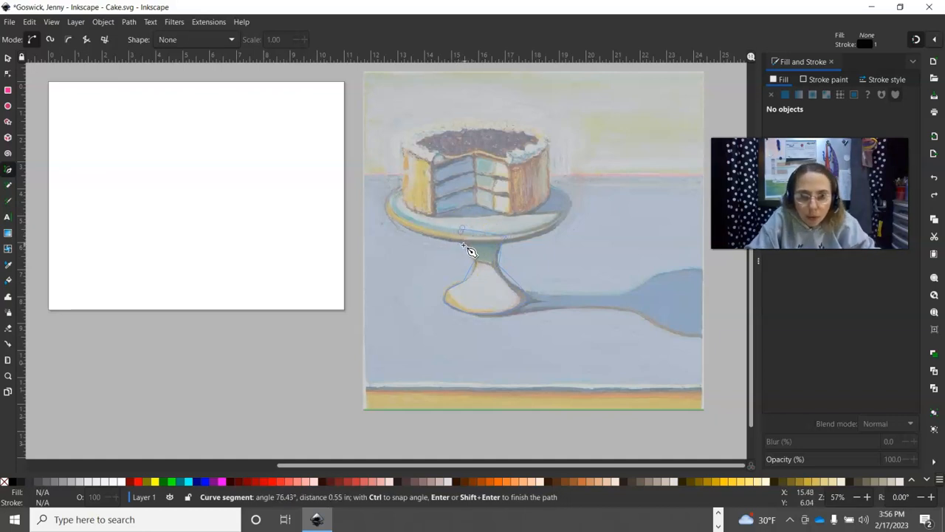
pyautogui.moveTo(467, 242); pyautogui.dragTo(464, 246)
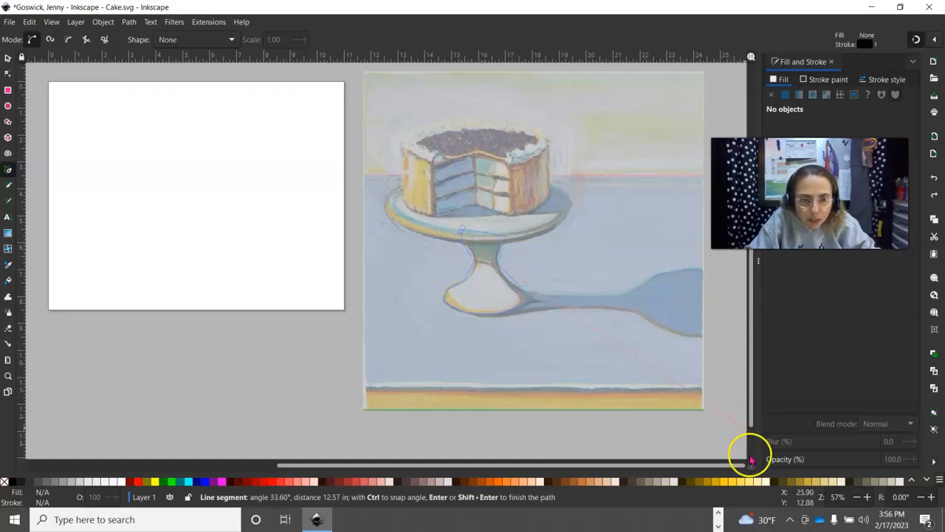
# - Zoom in, remove the misplaced last node, and close the pedestal outline on its start node
pyautogui.click(868, 497)
pyautogui.click(869, 497)
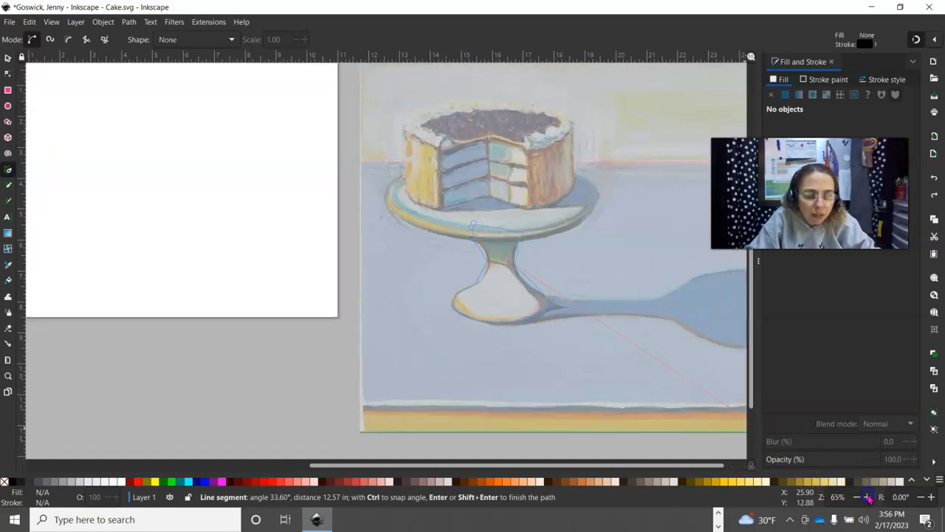
pyautogui.click(868, 496)
pyautogui.click(868, 497)
pyautogui.click(868, 497)
pyautogui.click(868, 497)
pyautogui.click(868, 497)
pyautogui.click(868, 497)
pyautogui.click(869, 497)
pyautogui.click(869, 497)
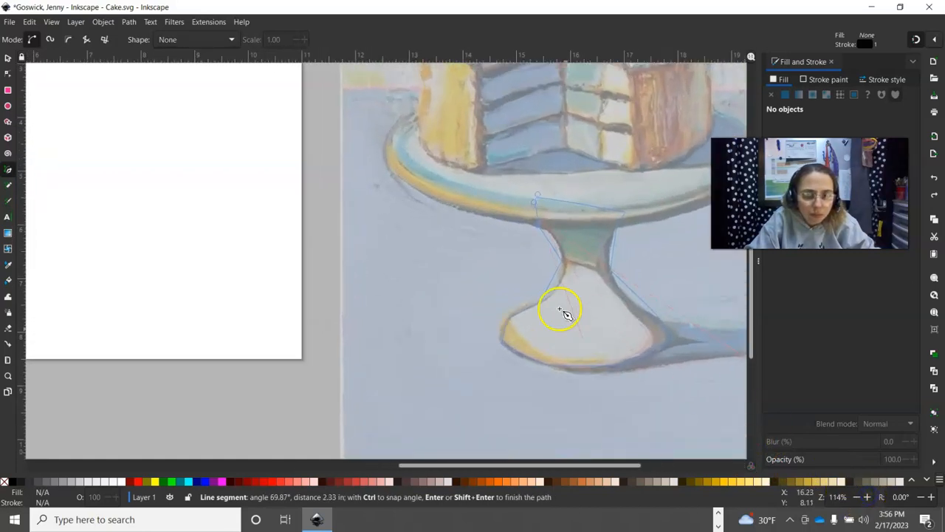
pyautogui.click(536, 222)
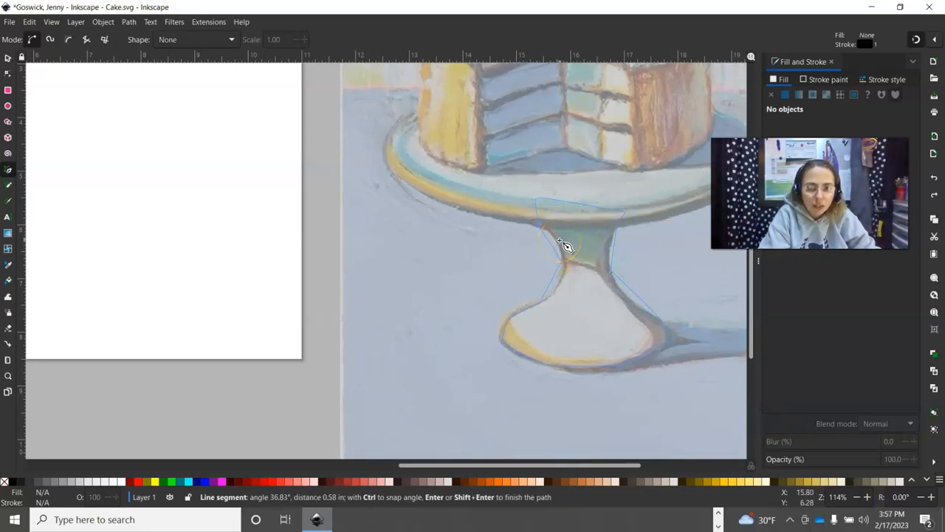
pyautogui.press('BackSpace')
pyautogui.click(535, 215)
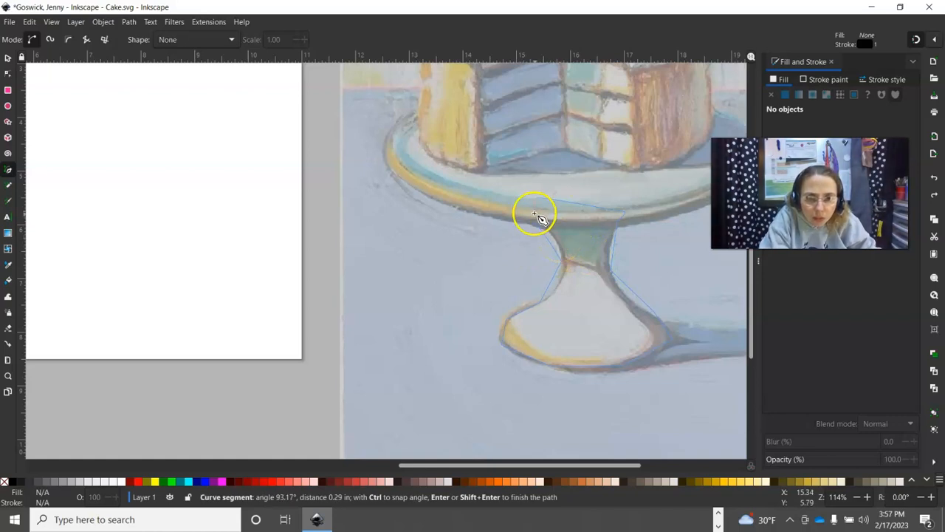
pyautogui.click(535, 224)
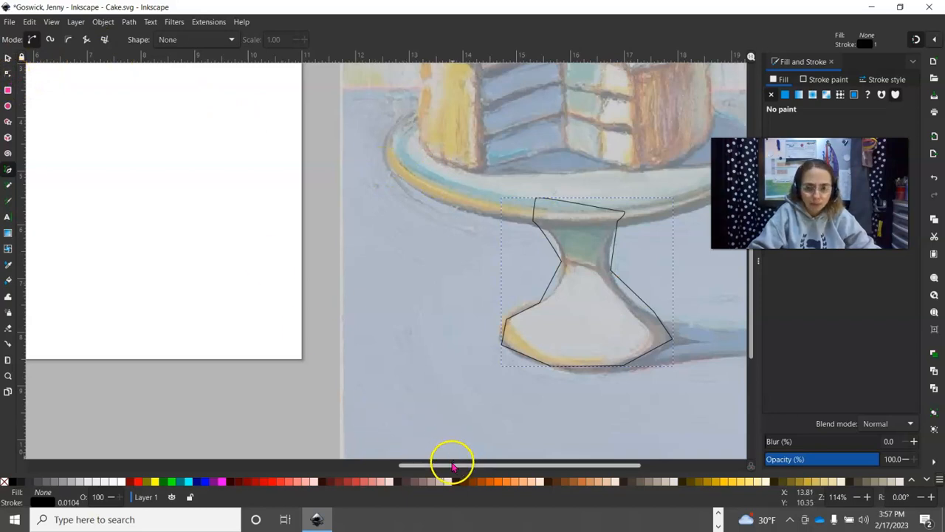
pyautogui.moveTo(454, 470); pyautogui.dragTo(496, 465)
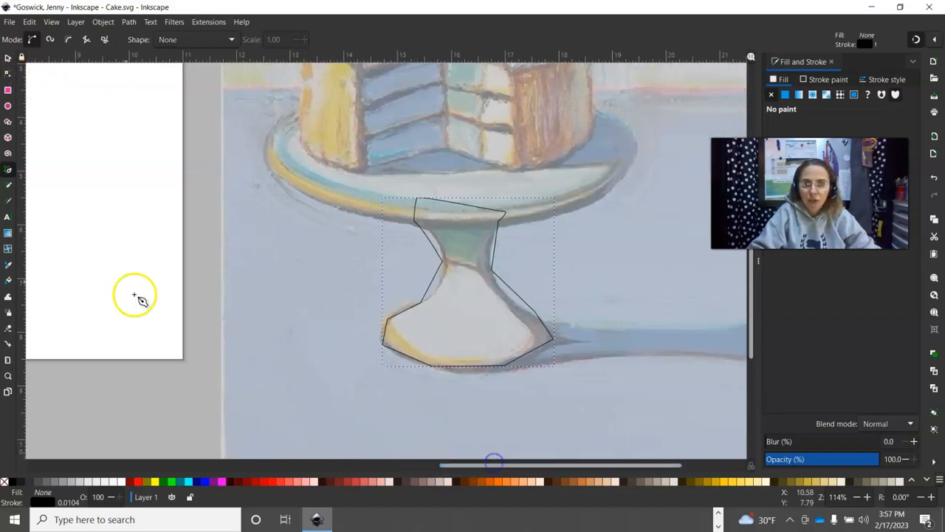
# - With the Node tool, curve the neck's left and right sides and the base's lower-right segments
pyautogui.click(7, 75)
pyautogui.moveTo(435, 285); pyautogui.dragTo(431, 243)
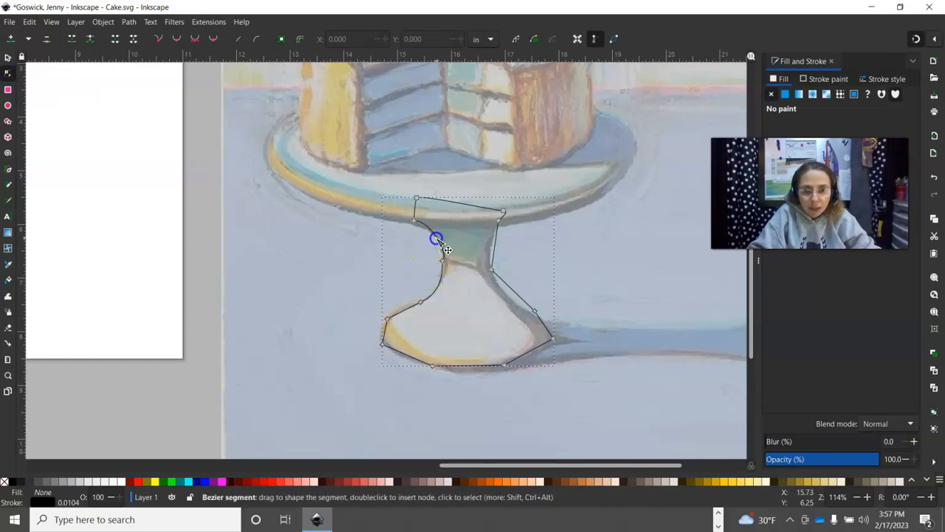
pyautogui.moveTo(495, 248); pyautogui.dragTo(489, 249)
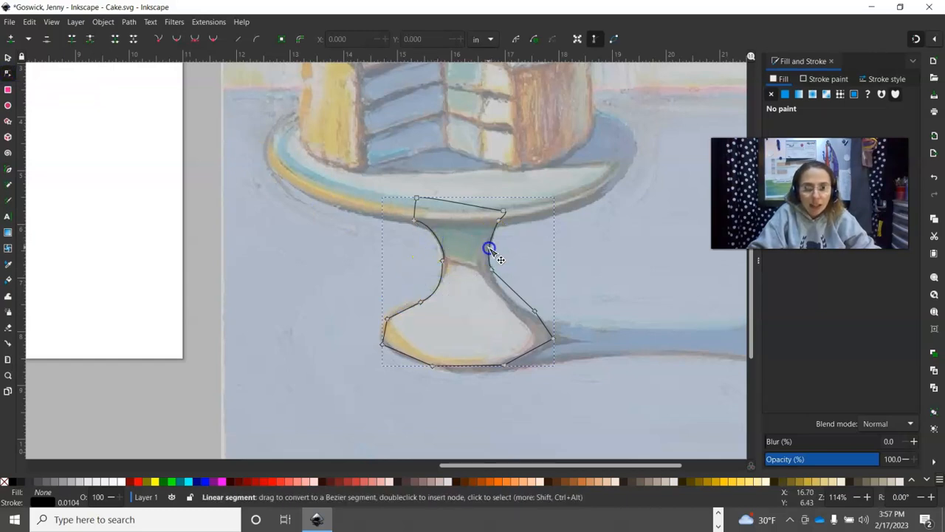
pyautogui.moveTo(514, 288); pyautogui.dragTo(508, 297)
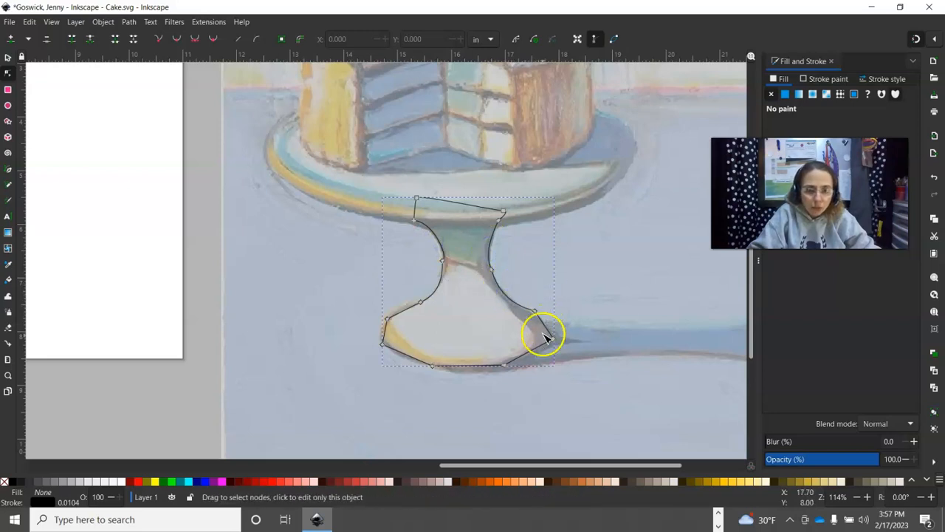
pyautogui.moveTo(544, 328); pyautogui.dragTo(556, 340)
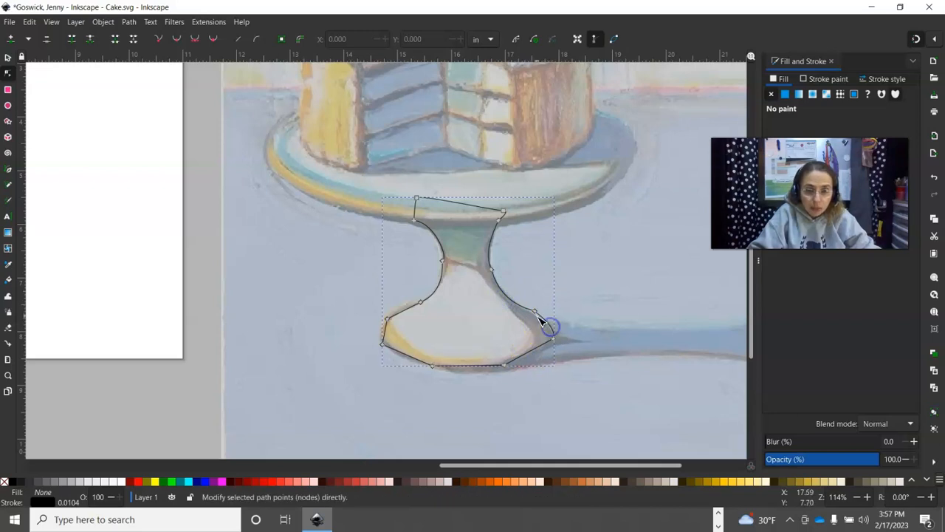
# - Delete the extra node on the base's right side and bow the base's lower edges into curves
pyautogui.click(534, 310)
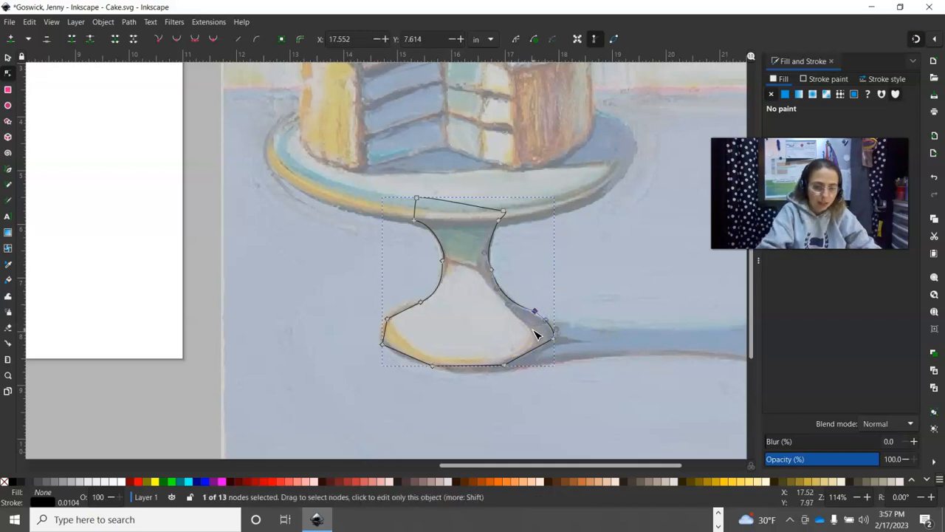
pyautogui.press('Delete')
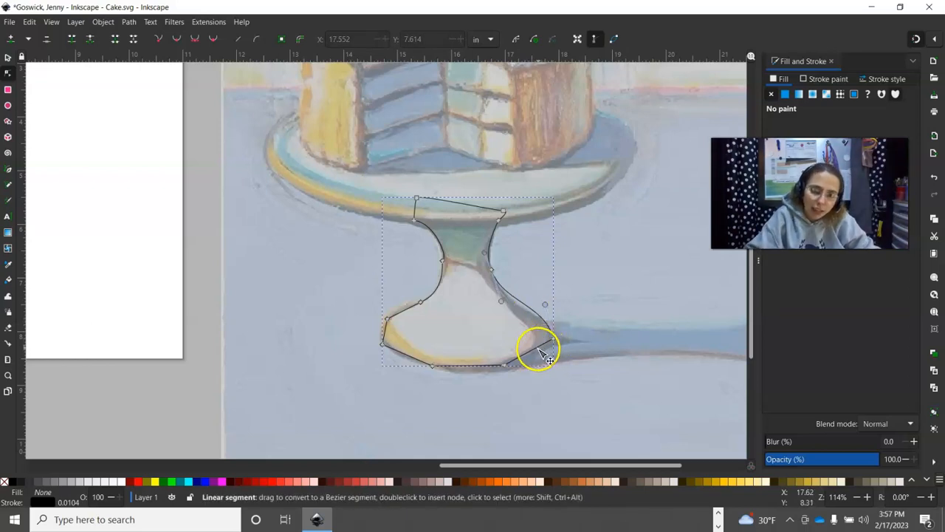
pyautogui.moveTo(532, 351); pyautogui.dragTo(536, 357)
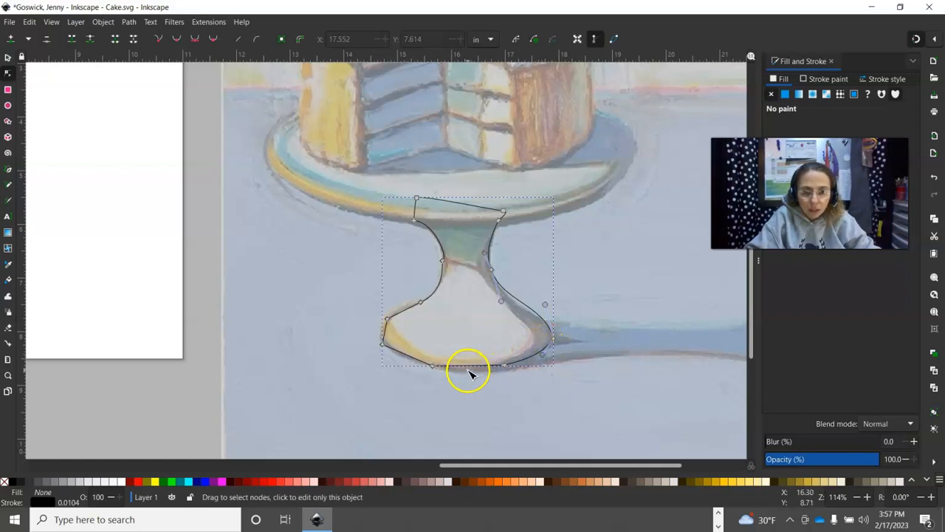
pyautogui.moveTo(477, 376); pyautogui.dragTo(473, 379)
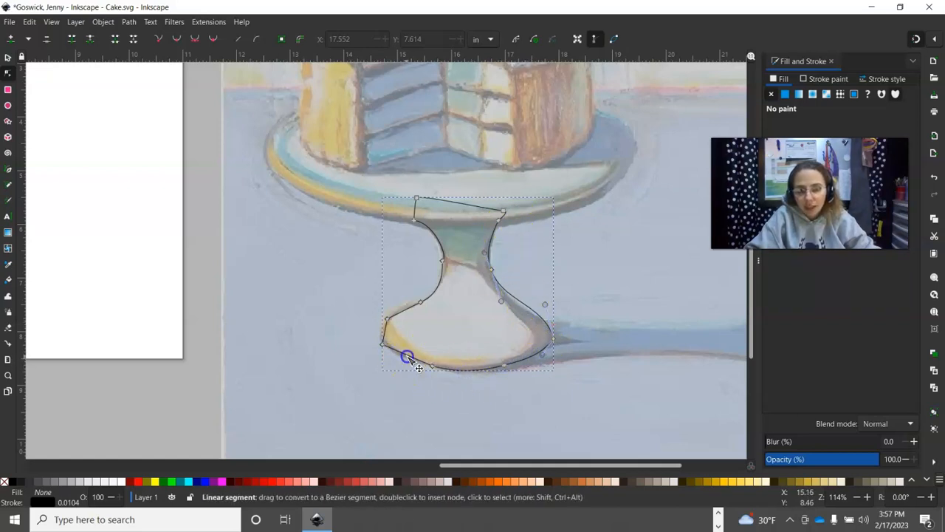
pyautogui.moveTo(391, 333); pyautogui.dragTo(383, 333)
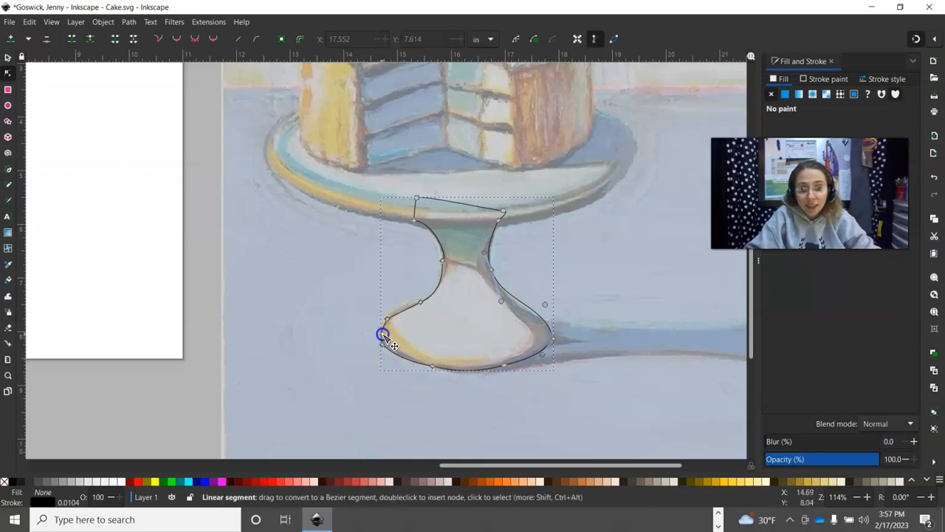
# - Adjust the base's left corner and right-side curves node by node to hug the stand
pyautogui.click(387, 320)
pyautogui.click(389, 323)
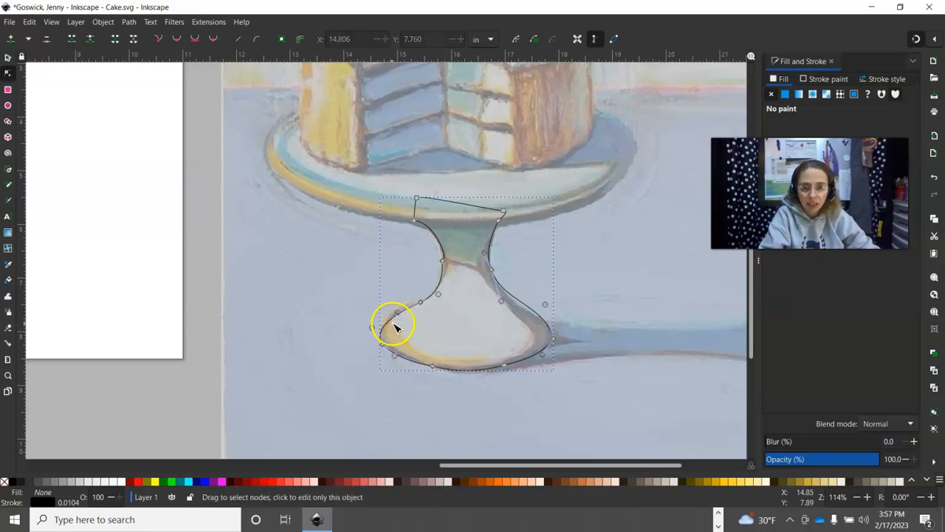
pyautogui.moveTo(392, 322); pyautogui.dragTo(391, 317)
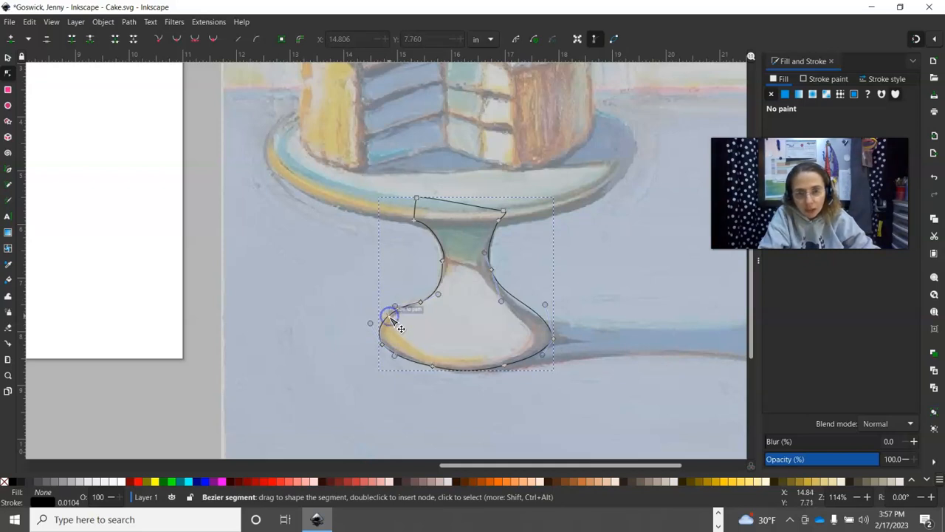
pyautogui.moveTo(394, 310); pyautogui.dragTo(440, 294)
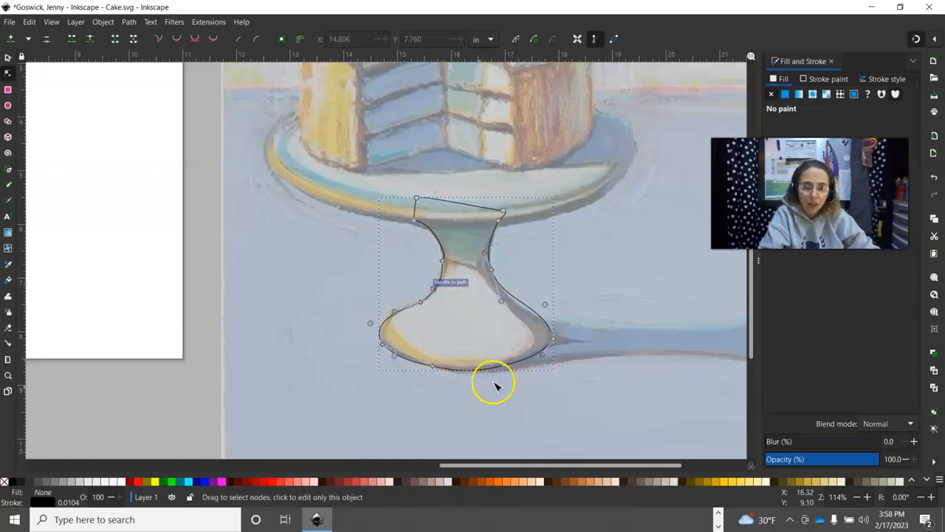
pyautogui.moveTo(522, 307); pyautogui.dragTo(533, 321)
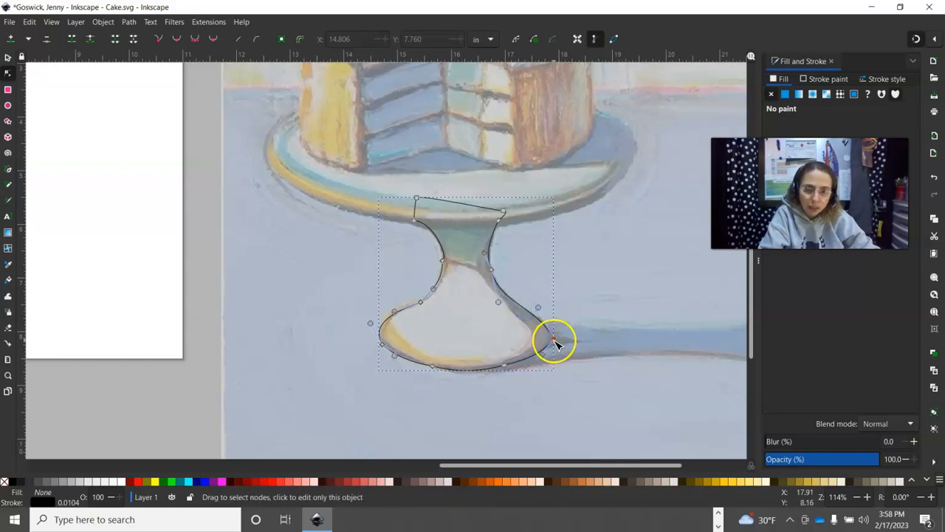
pyautogui.moveTo(541, 309); pyautogui.dragTo(562, 323)
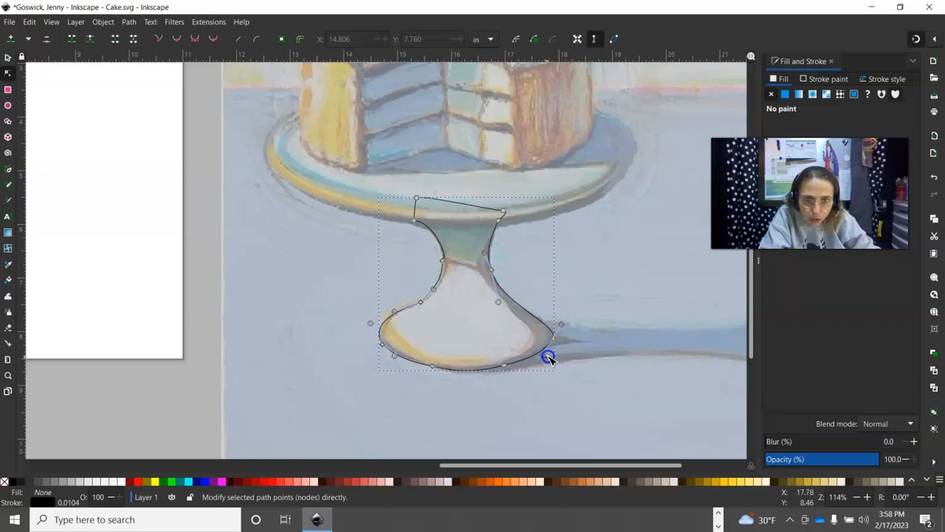
pyautogui.moveTo(544, 357); pyautogui.dragTo(557, 355)
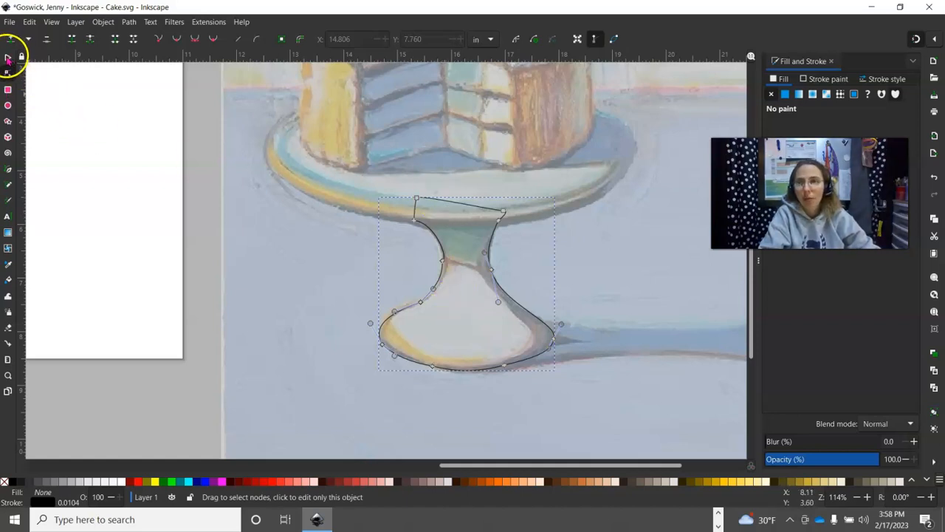
# - Give the traced pedestal a flat fill and move it right, off the painted stand
pyautogui.click(8, 57)
pyautogui.click(505, 295)
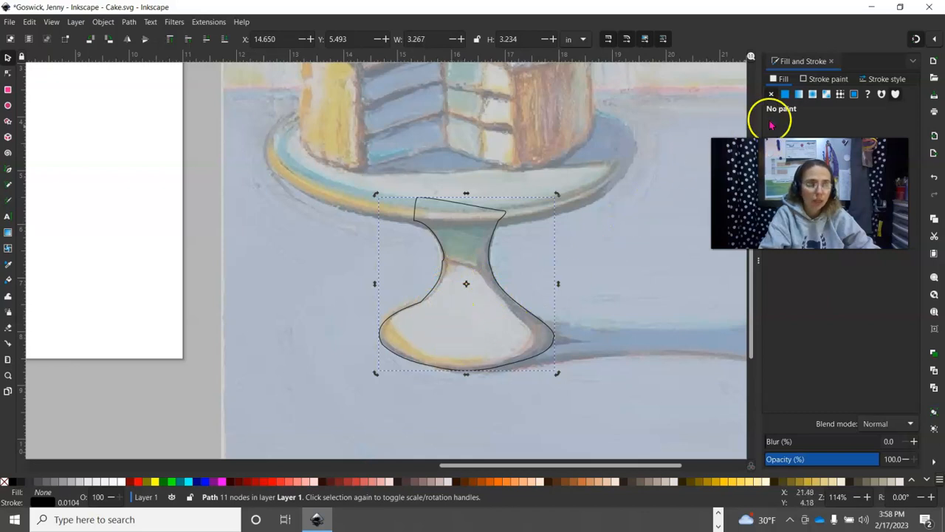
pyautogui.click(785, 93)
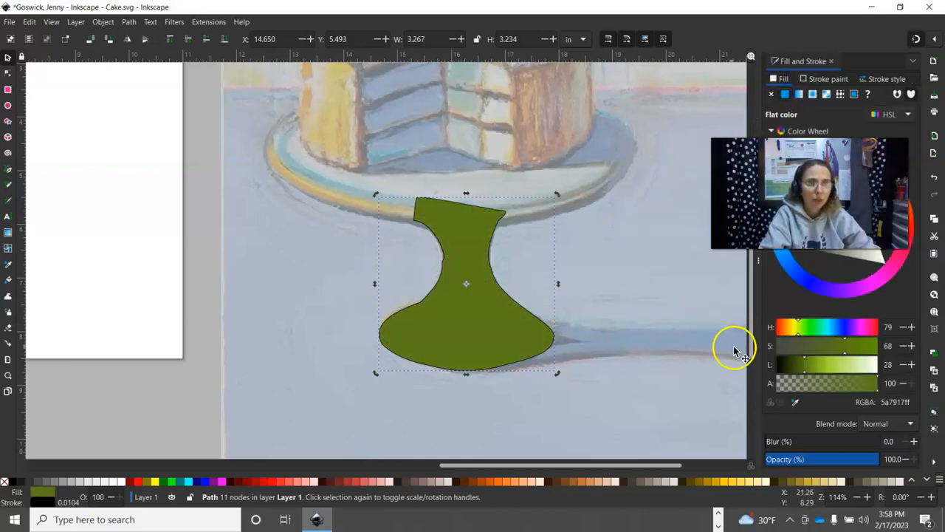
pyautogui.moveTo(468, 327); pyautogui.dragTo(688, 336)
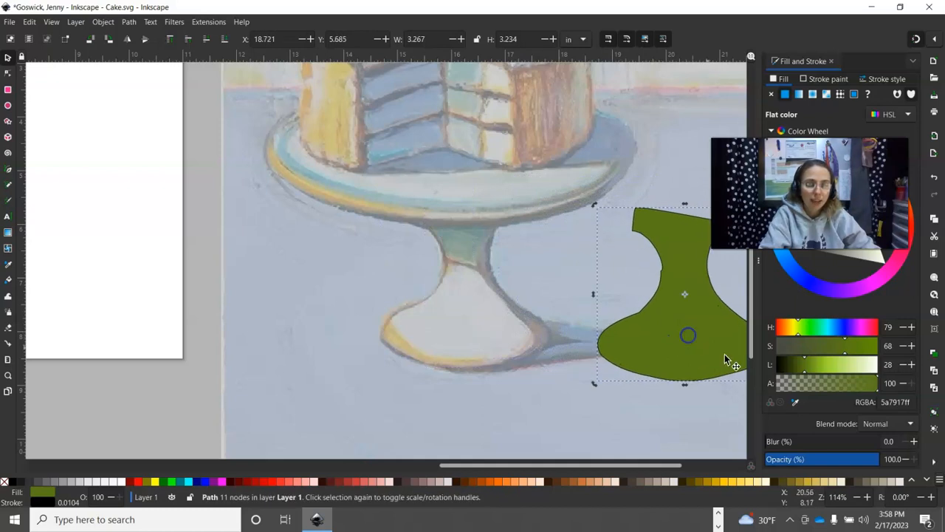
# - Fill the pedestal with a pale translucent blue sampled from the stand's foot
pyautogui.click(795, 402)
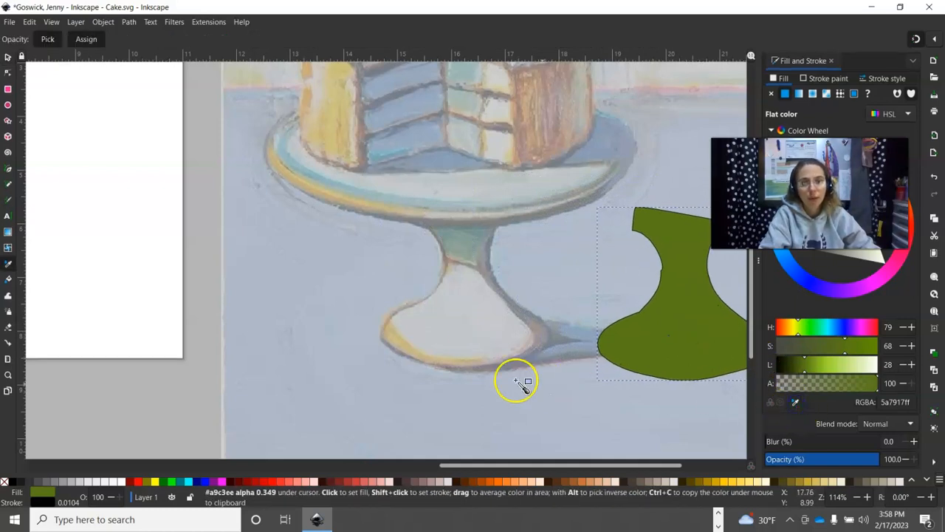
pyautogui.click(463, 321)
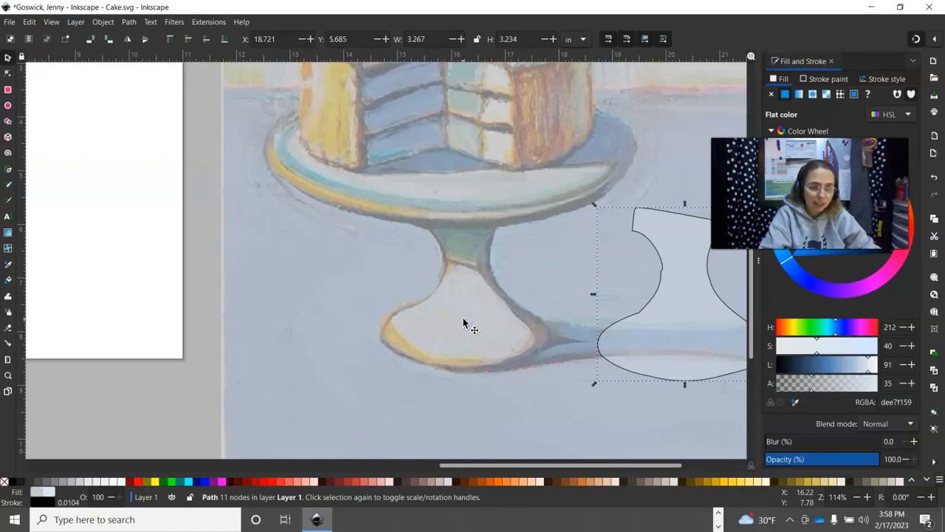
pyautogui.click(473, 337)
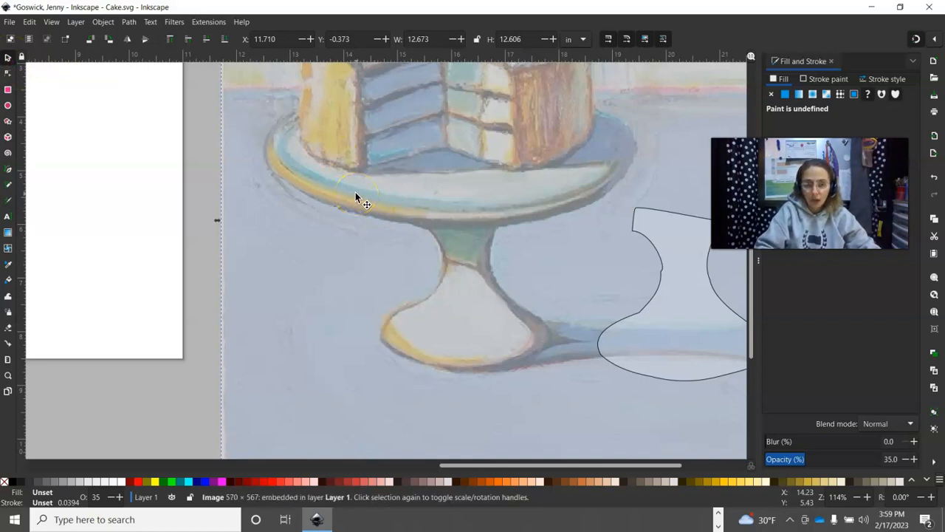
# - Duplicate the painting, set its opacity to 100, and shrink it to a ~2.6 in thumbnail at the left edge
pyautogui.hotkey('ctrl', 'v')
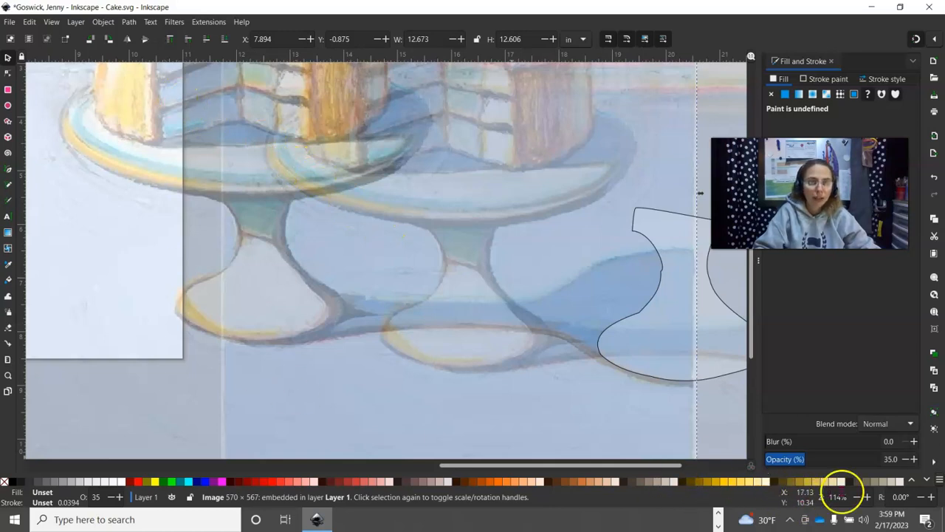
pyautogui.click(856, 497)
pyautogui.click(856, 497)
pyautogui.click(855, 497)
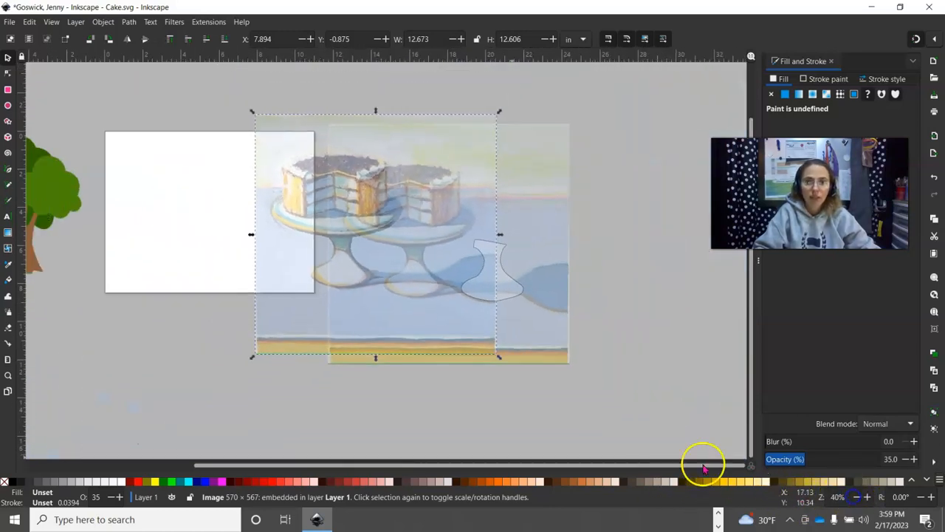
pyautogui.click(914, 459)
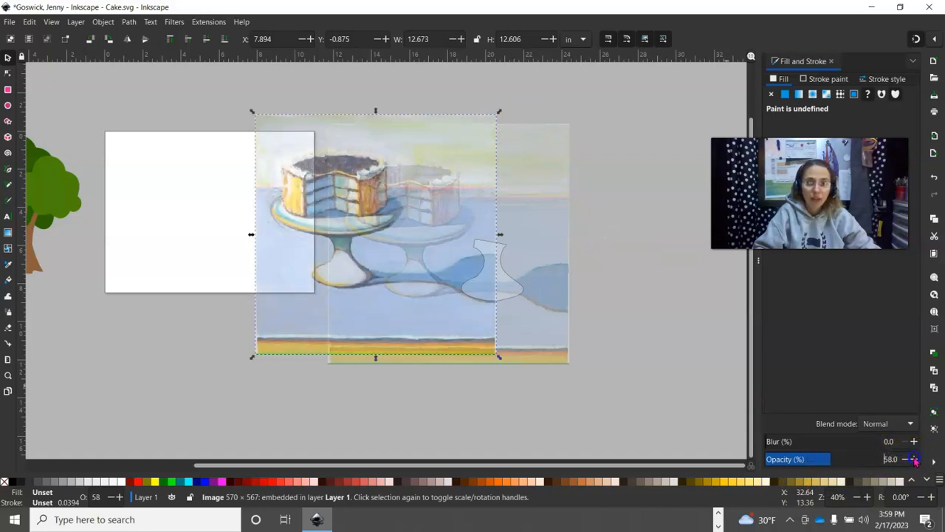
pyautogui.moveTo(915, 459); pyautogui.dragTo(915, 459)
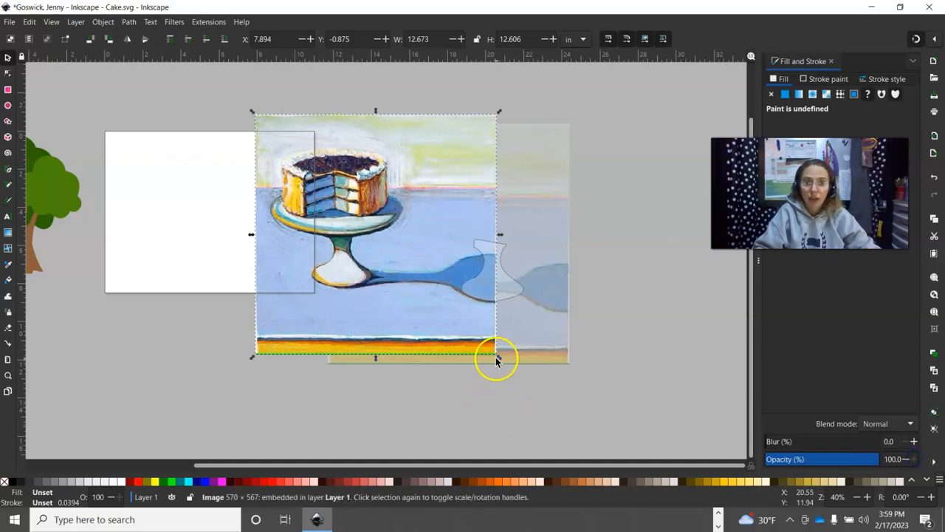
pyautogui.moveTo(500, 355)
pyautogui.mouseDown()
pyautogui.moveTo(391, 278)
pyautogui.moveTo(348, 222)
pyautogui.moveTo(323, 162)
pyautogui.moveTo(337, 296)
pyautogui.moveTo(344, 302)
pyautogui.moveTo(342, 288)
pyautogui.moveTo(362, 288)
pyautogui.mouseUp()
# - Zoom in on the pedestal area and select the traced pedestal shape
pyautogui.click(636, 311)
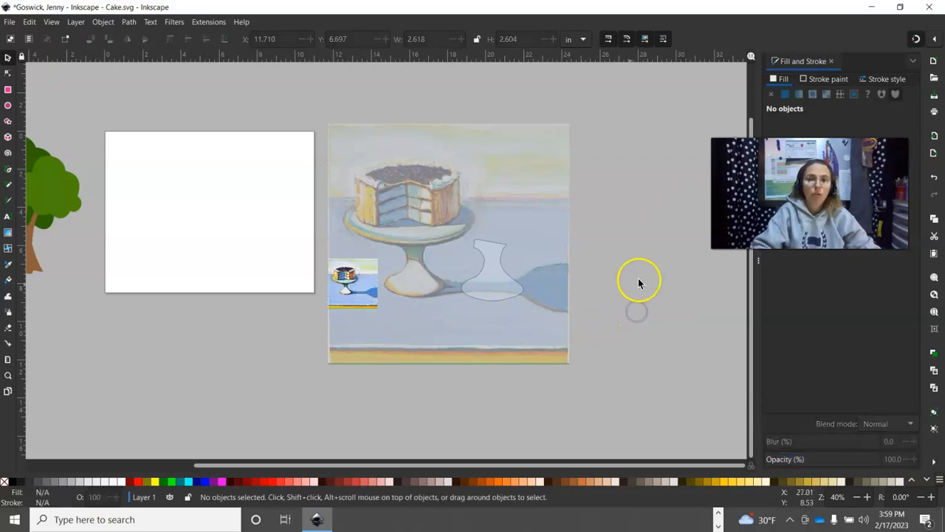
pyautogui.click(868, 497)
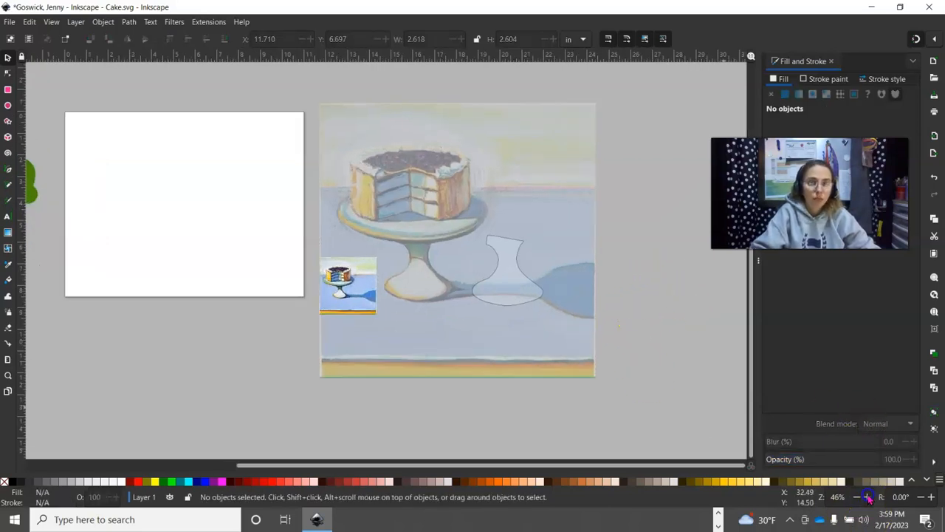
pyautogui.click(868, 497)
pyautogui.click(868, 497)
pyautogui.click(867, 497)
pyautogui.click(868, 497)
pyautogui.click(867, 497)
pyautogui.click(868, 497)
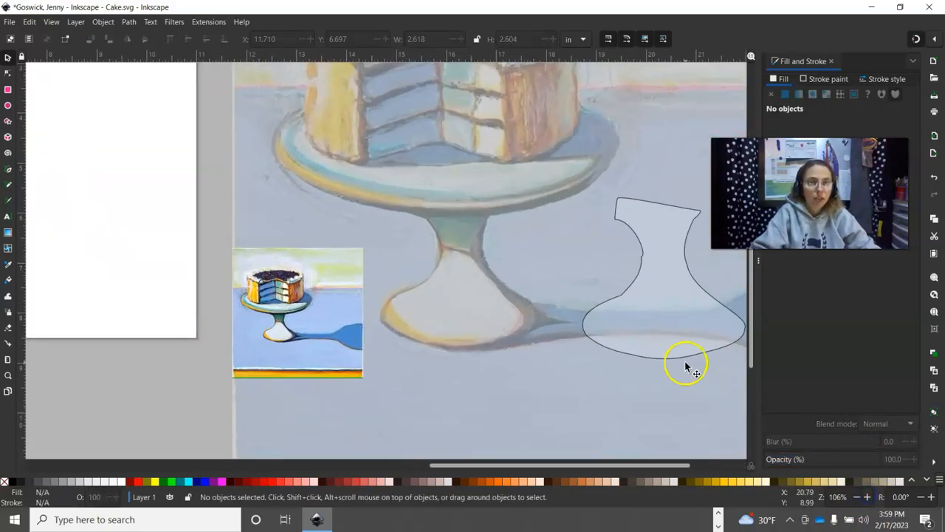
pyautogui.click(686, 357)
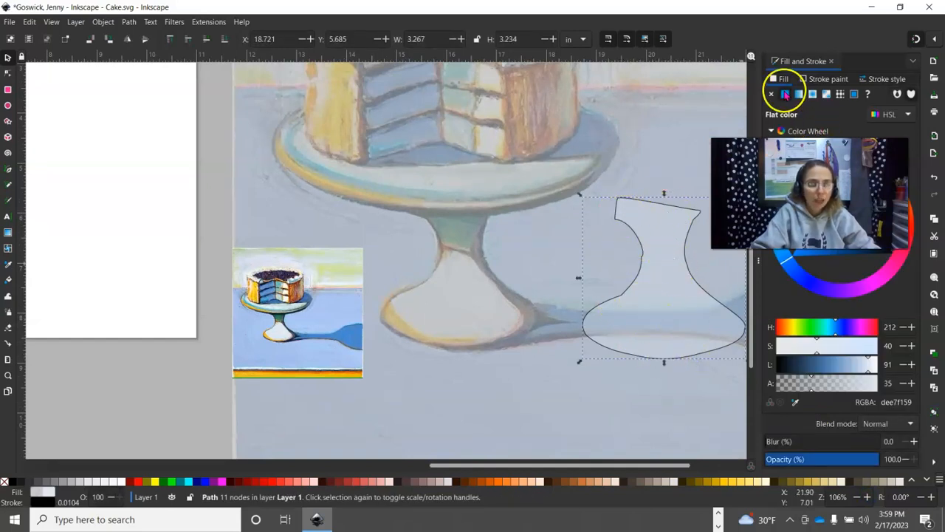
# - Fill the pedestal with the stand colour eyedropped from the small thumbnail
pyautogui.click(795, 401)
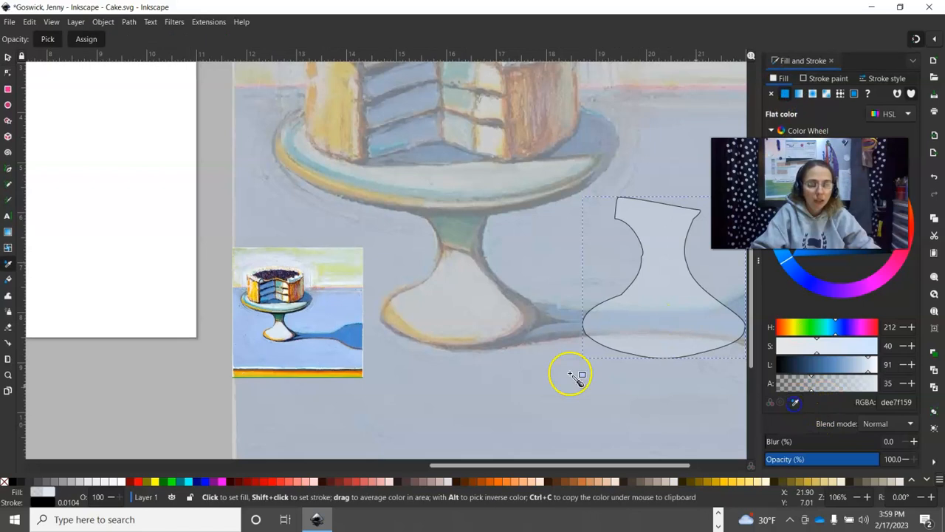
pyautogui.click(276, 335)
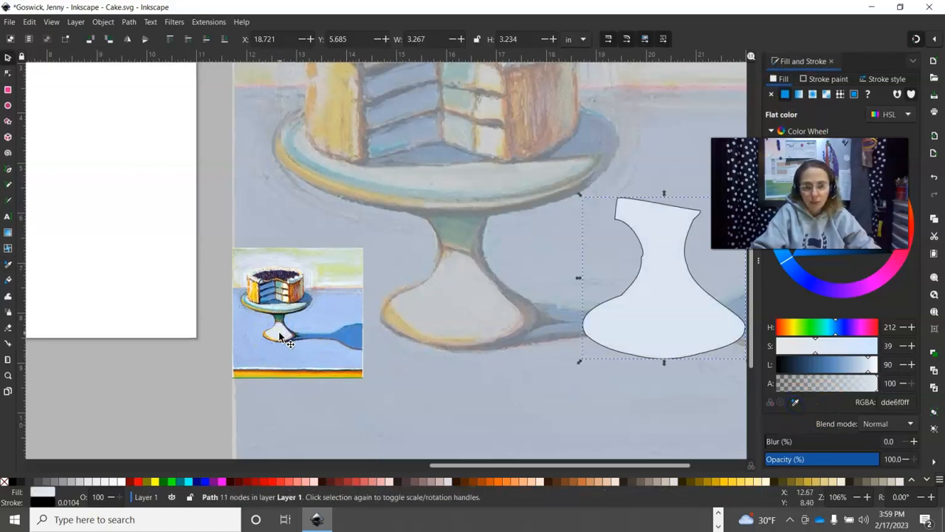
pyautogui.click(281, 336)
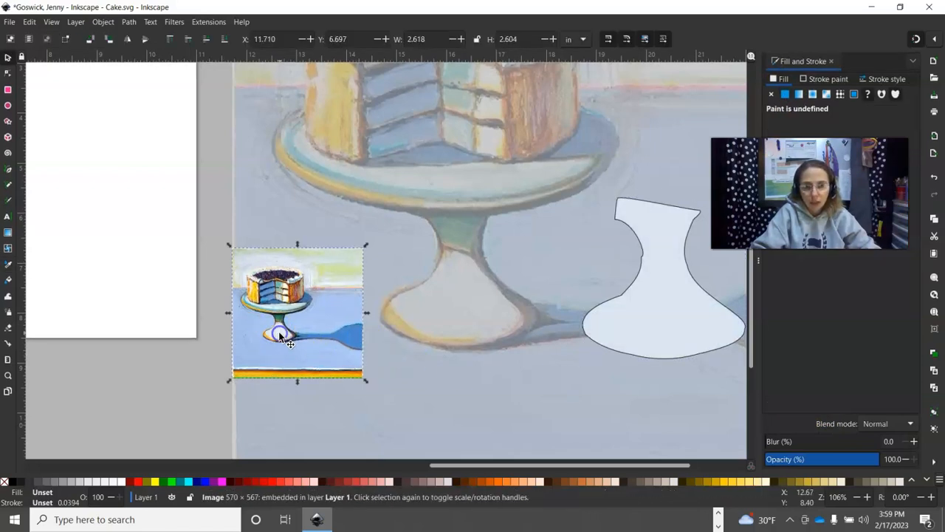
pyautogui.click(785, 94)
pyautogui.click(665, 319)
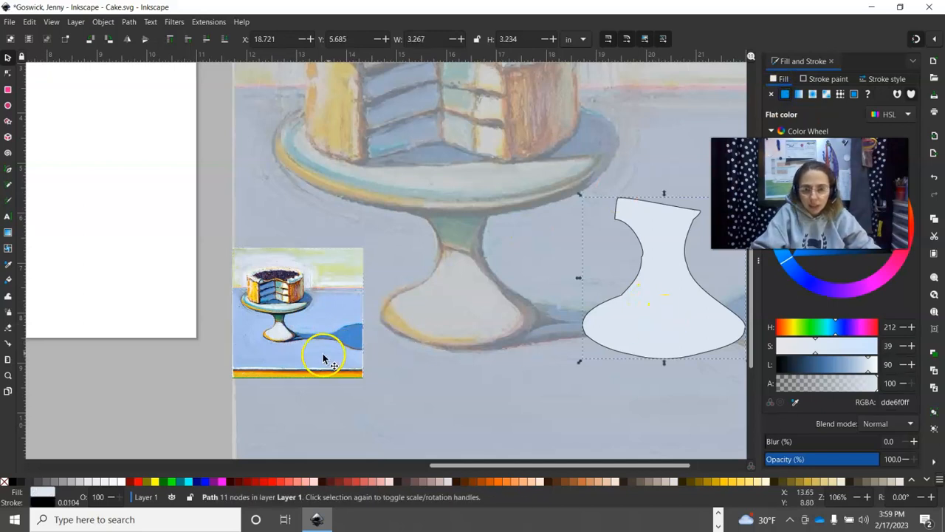
pyautogui.click(796, 402)
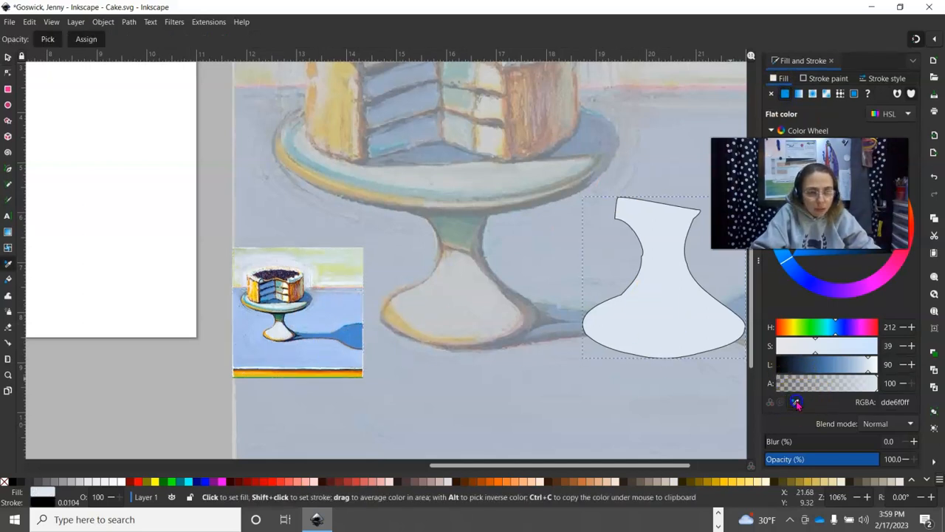
pyautogui.click(278, 338)
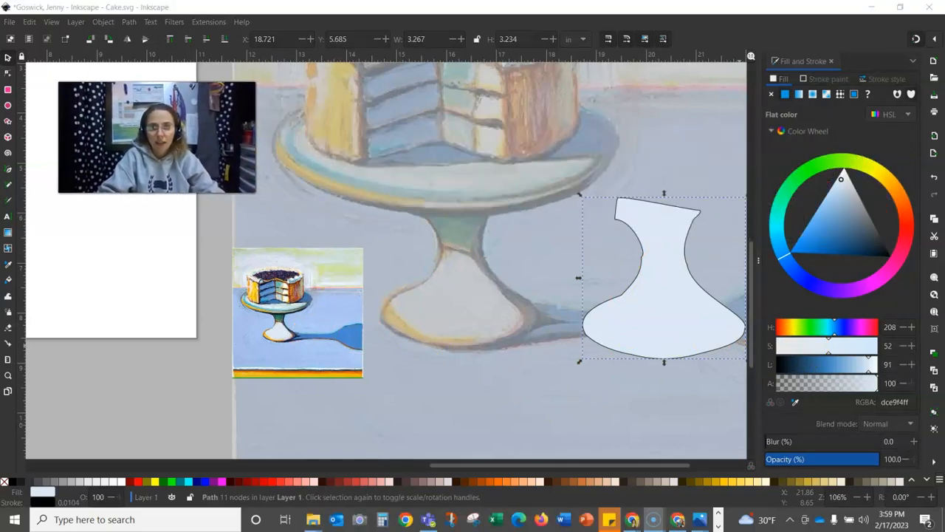
# - Tune the fill's hue and lightness on the colour wheel to greyish cream cdcbbeff
pyautogui.moveTo(868, 194); pyautogui.dragTo(875, 258)
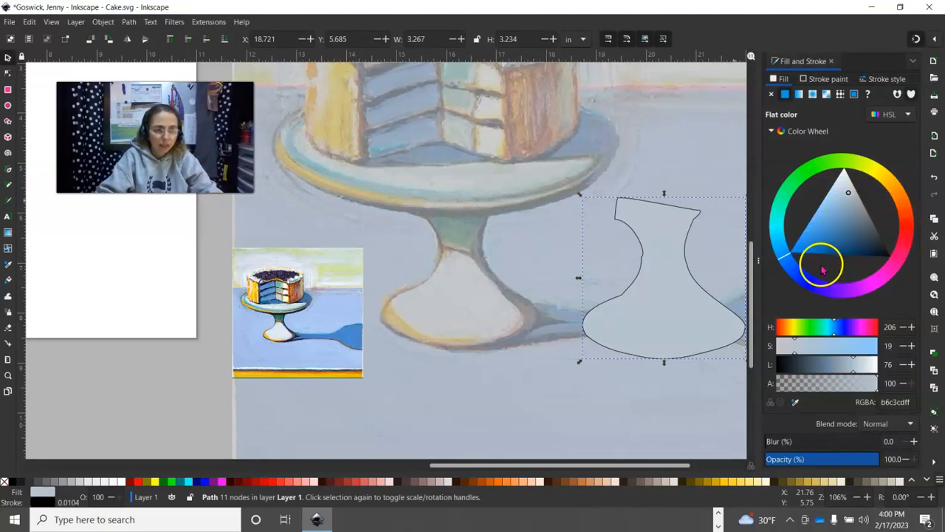
pyautogui.moveTo(787, 257)
pyautogui.mouseDown()
pyautogui.moveTo(899, 255)
pyautogui.moveTo(906, 201)
pyautogui.mouseUp()
pyautogui.click(841, 260)
pyautogui.moveTo(887, 215)
pyautogui.mouseDown()
pyautogui.moveTo(903, 197)
pyautogui.moveTo(881, 182)
pyautogui.mouseUp()
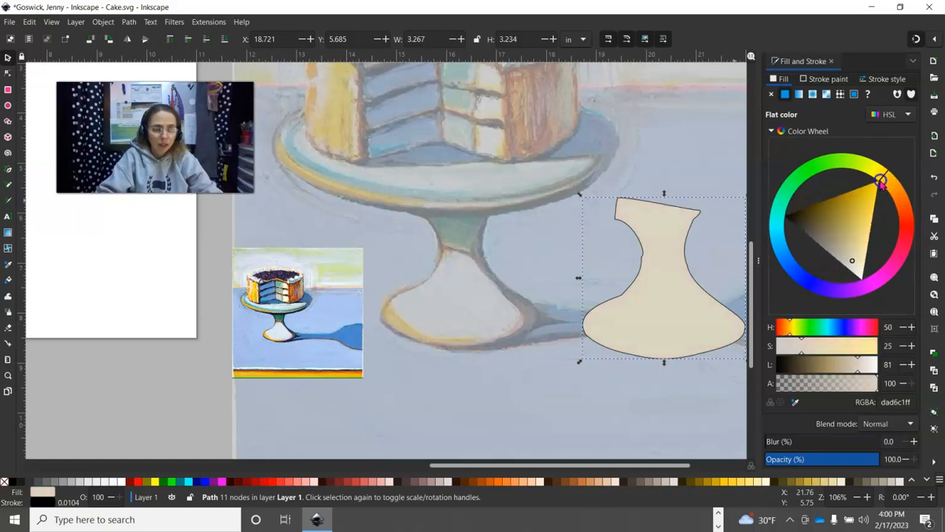
pyautogui.moveTo(854, 252); pyautogui.dragTo(848, 263)
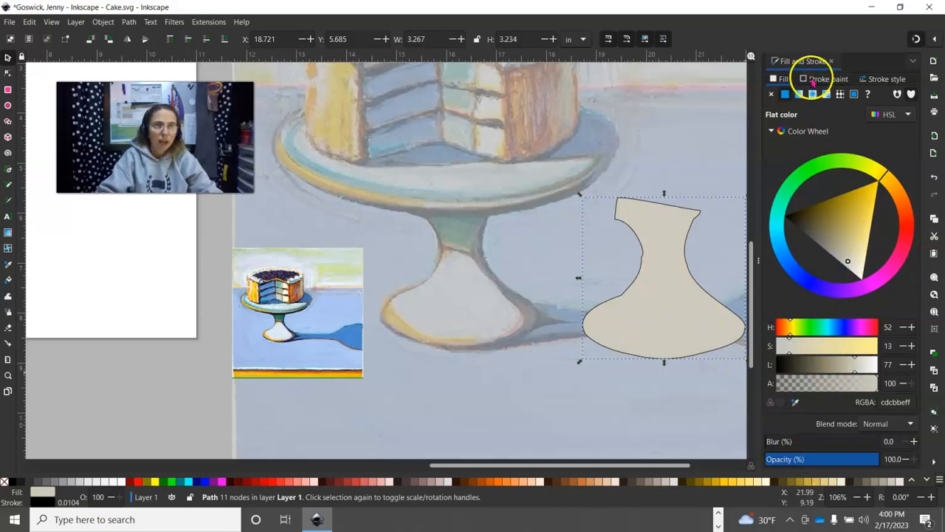
# - Give the pedestal silhouette a dark olive 6c5f07ff outline, then reselect the silhouette
pyautogui.click(812, 81)
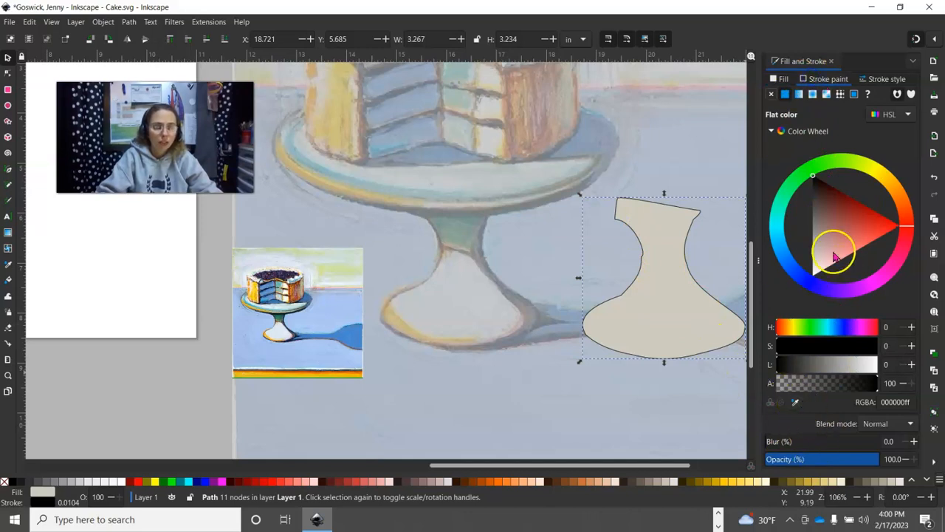
pyautogui.click(771, 94)
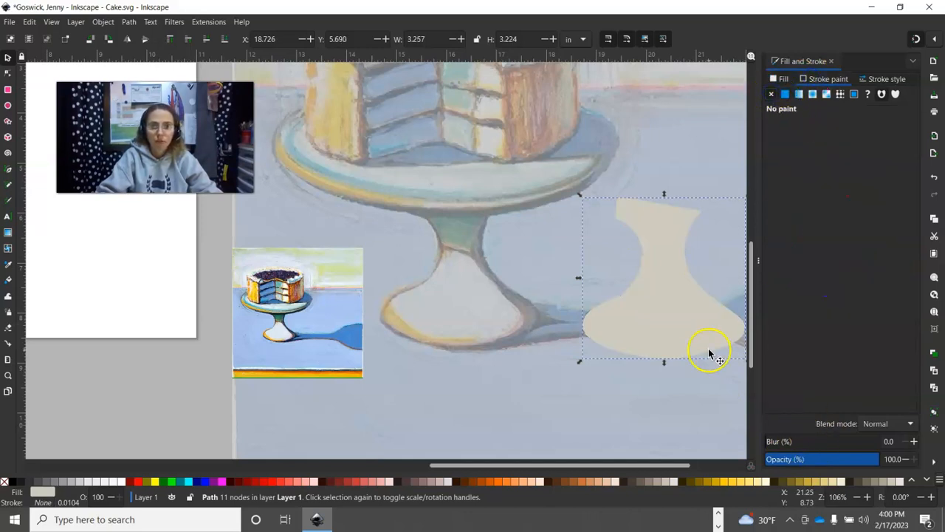
pyautogui.click(660, 336)
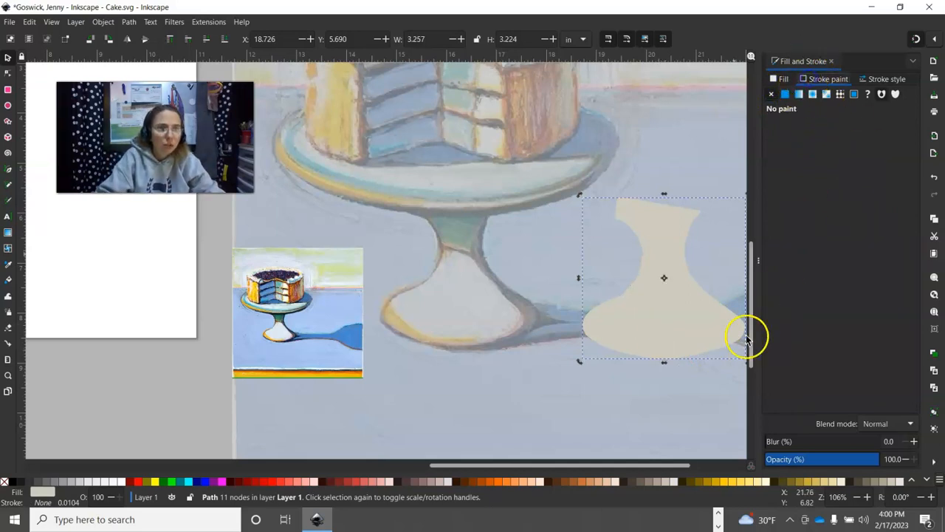
pyautogui.click(786, 94)
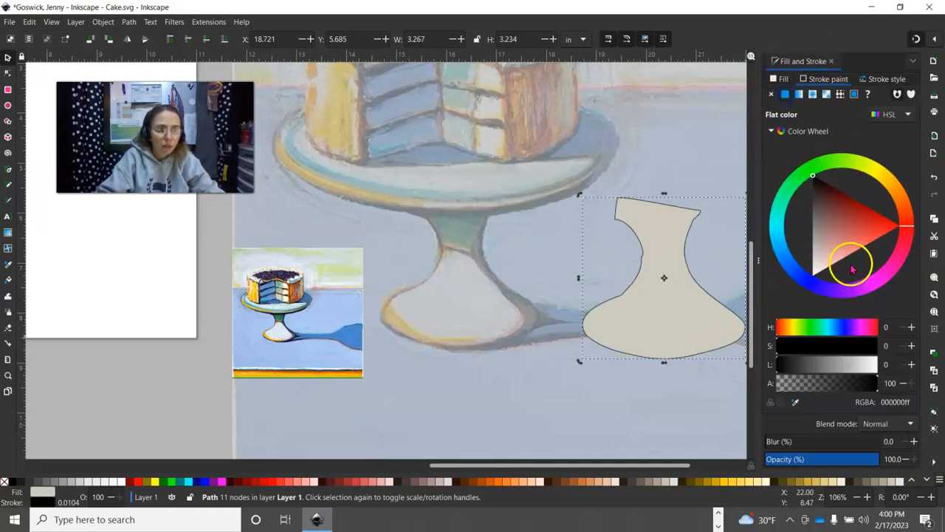
pyautogui.click(795, 402)
pyautogui.click(693, 311)
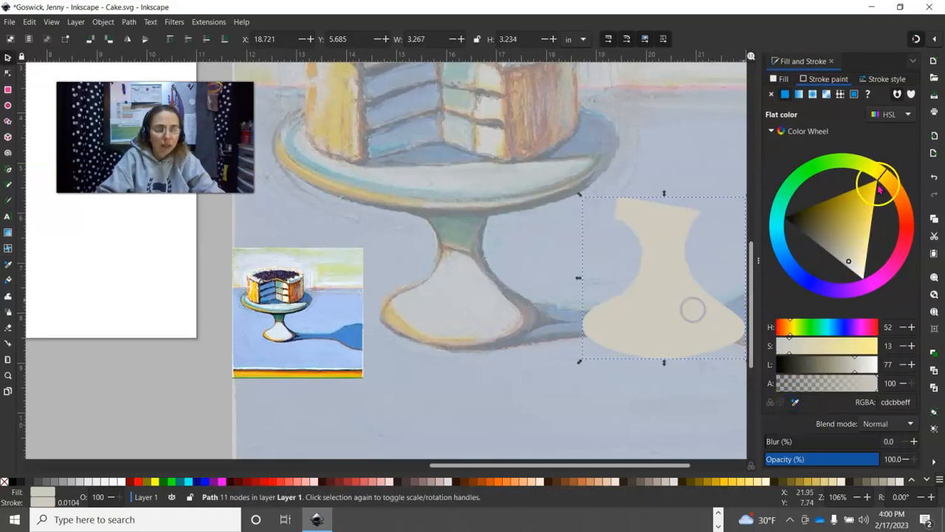
pyautogui.click(824, 207)
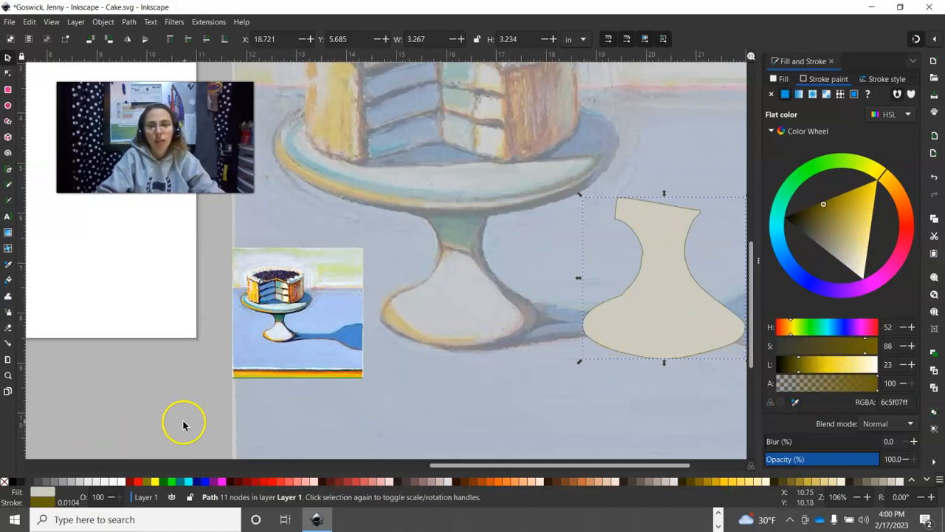
pyautogui.click(162, 411)
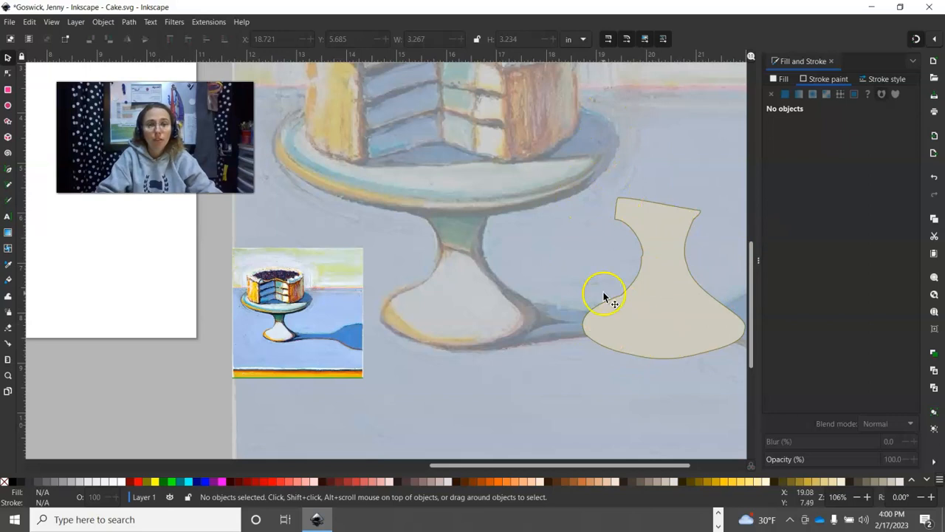
pyautogui.click(643, 256)
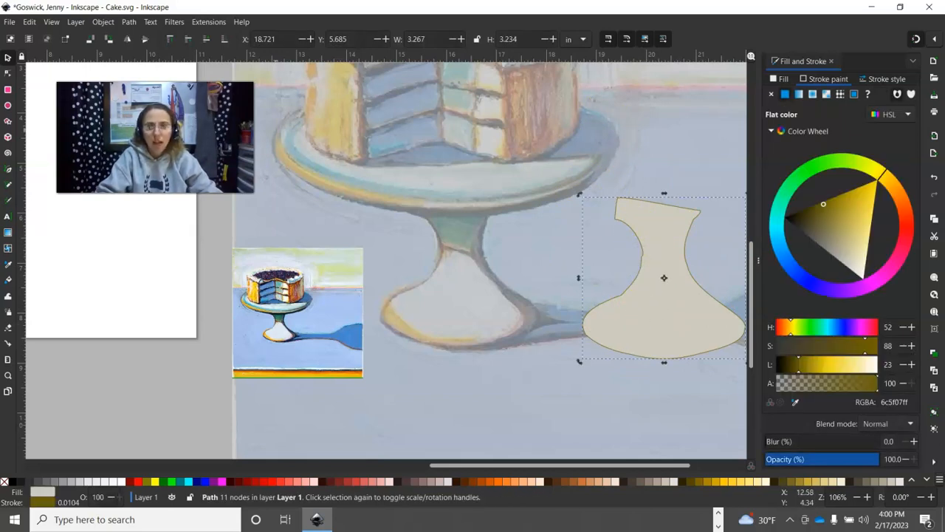
# - Zoom in and drag the neck node's handles to smooth the pedestal's left neck curve
pyautogui.click(7, 73)
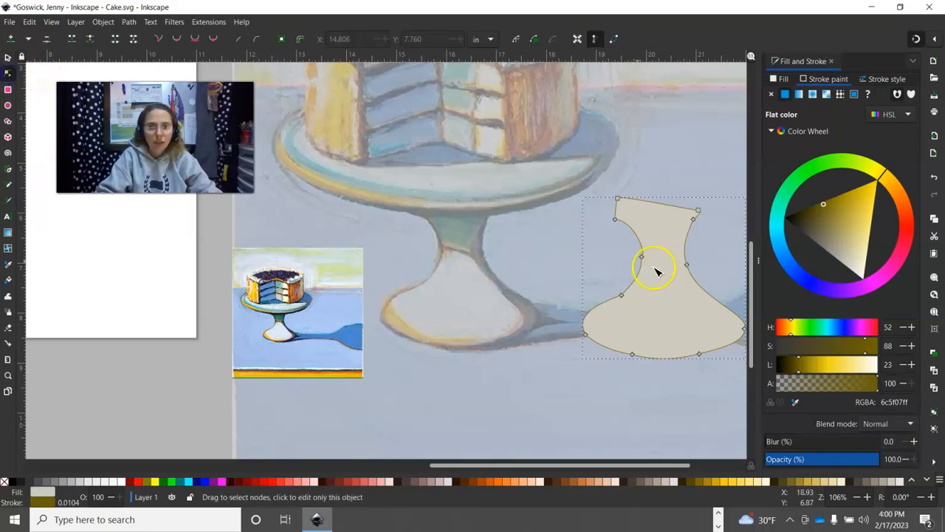
pyautogui.click(867, 497)
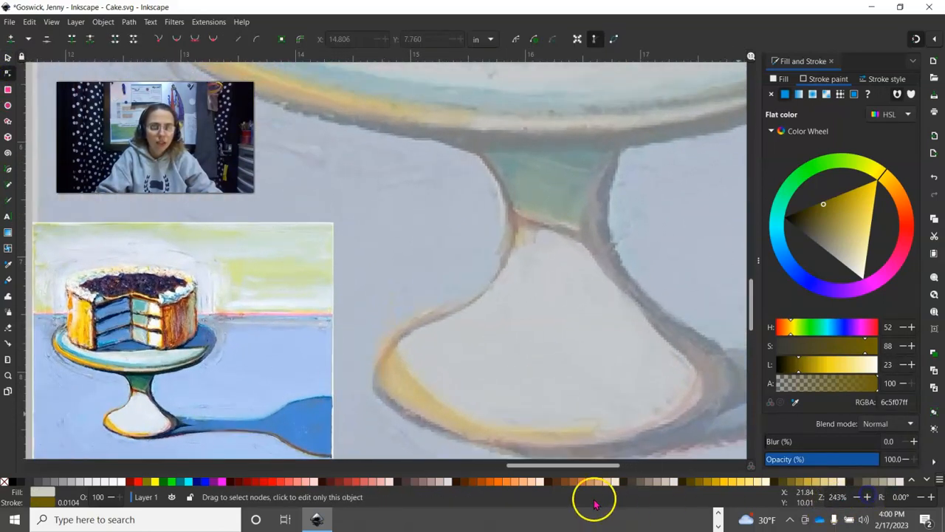
pyautogui.moveTo(569, 465); pyautogui.dragTo(639, 463)
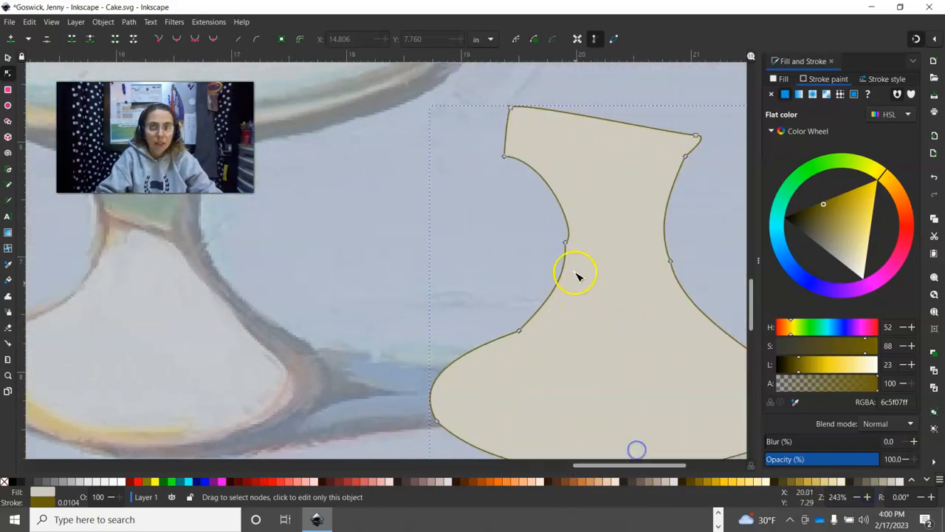
pyautogui.click(565, 245)
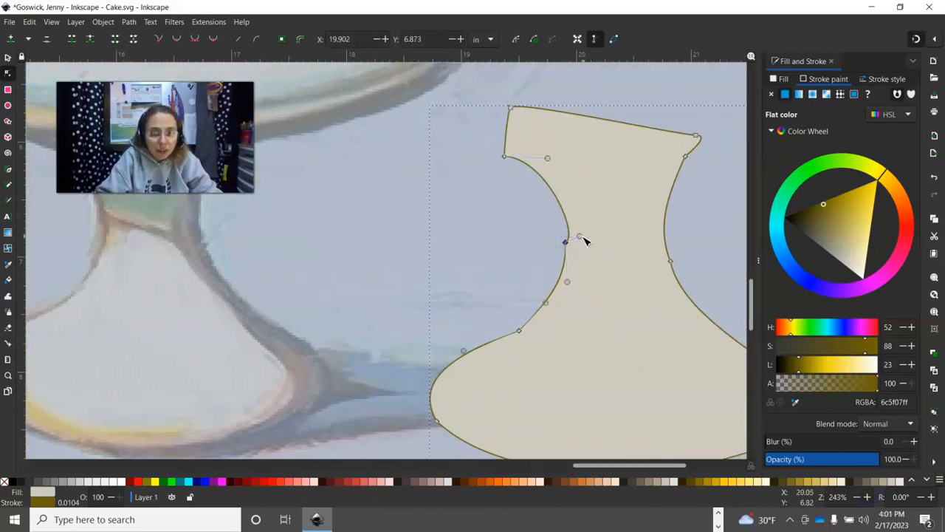
pyautogui.moveTo(583, 237); pyautogui.dragTo(564, 225)
pyautogui.click(567, 286)
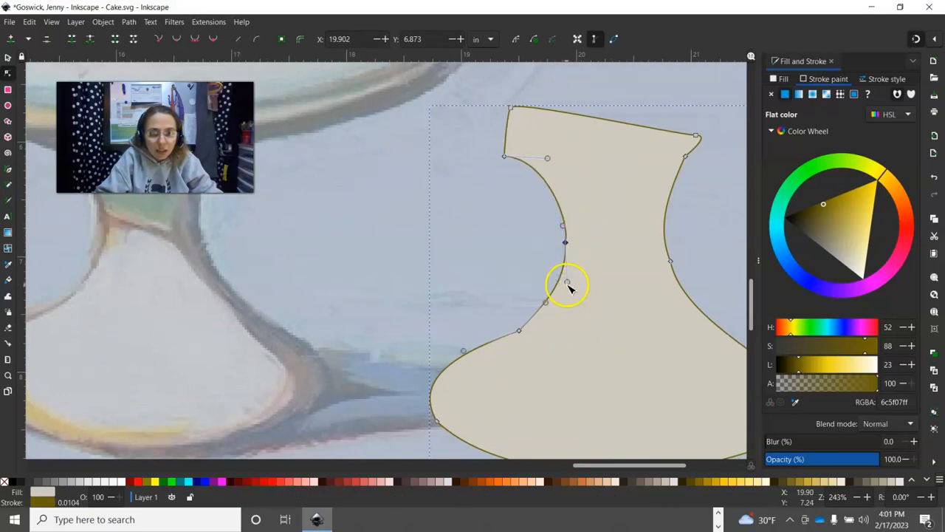
pyautogui.moveTo(568, 281); pyautogui.dragTo(565, 277)
pyautogui.click(564, 225)
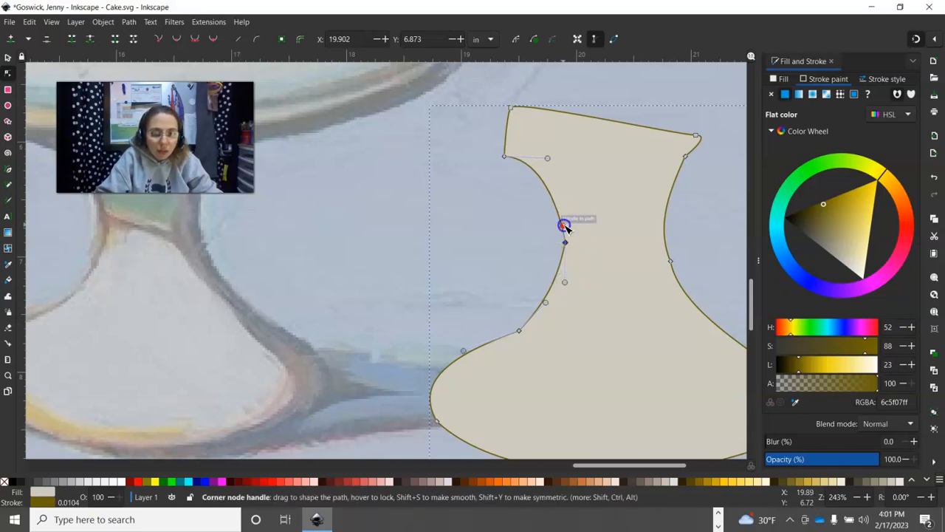
# - Adjust the lower neck node's handle to smooth the base flare, then zoom out to the painting
pyautogui.click(520, 330)
pyautogui.click(520, 331)
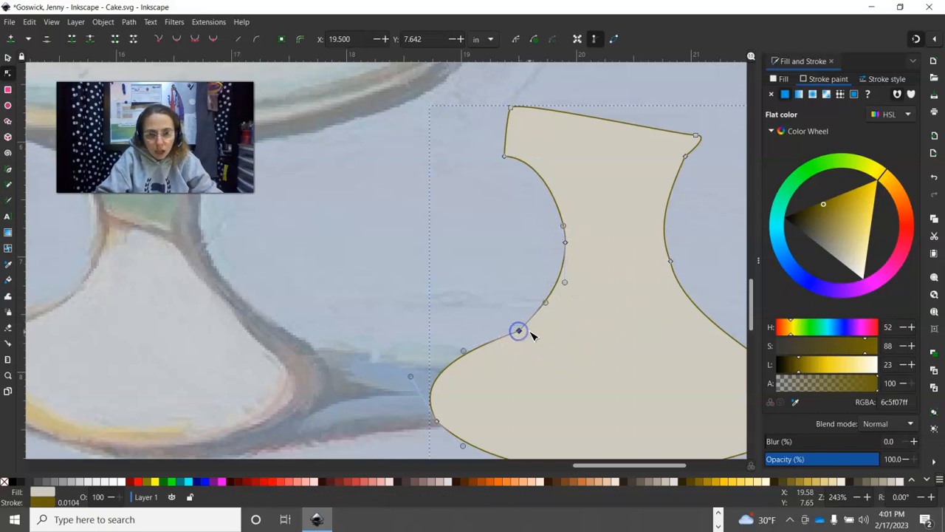
pyautogui.click(547, 303)
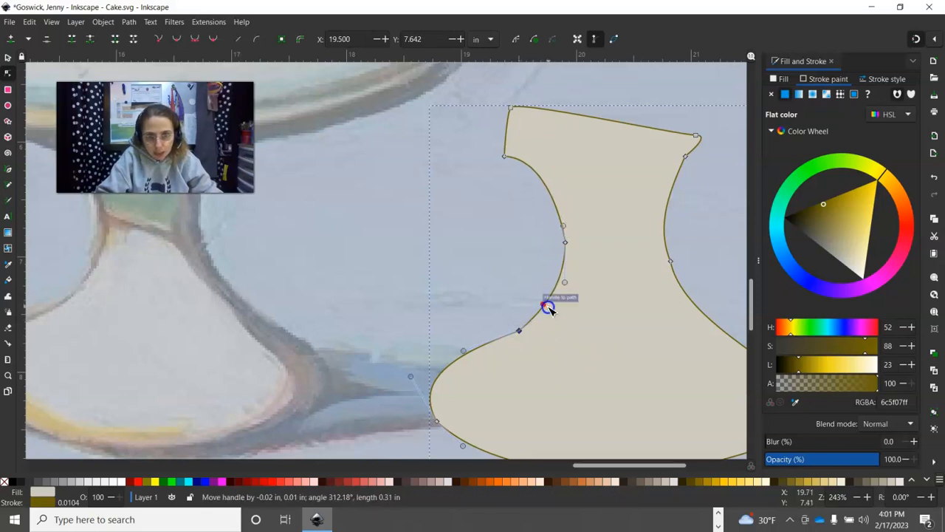
pyautogui.moveTo(468, 351); pyautogui.dragTo(468, 356)
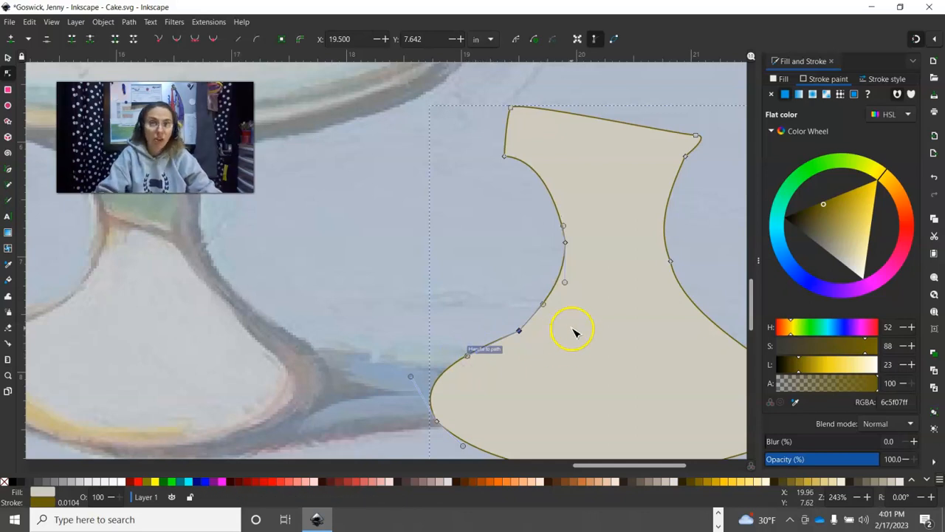
pyautogui.click(857, 496)
pyautogui.click(856, 496)
pyautogui.click(857, 497)
pyautogui.click(857, 496)
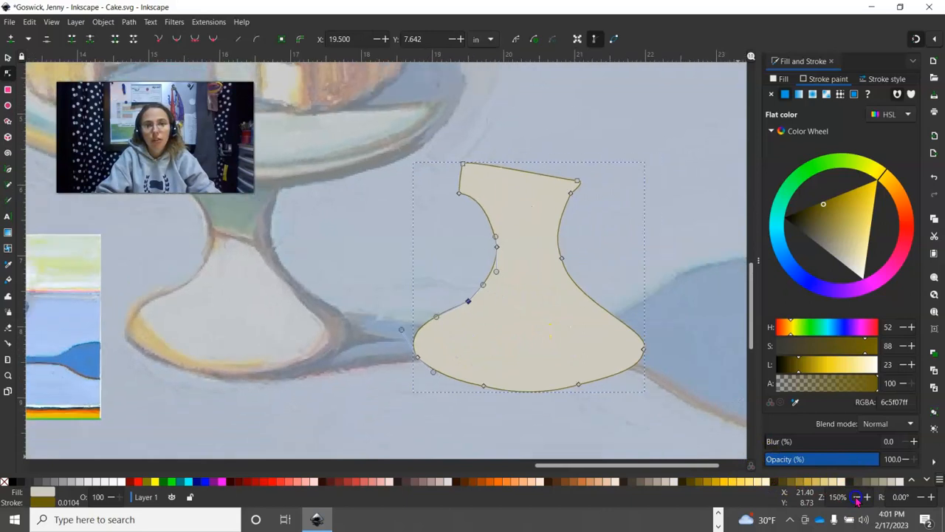
pyautogui.click(857, 496)
pyautogui.click(856, 496)
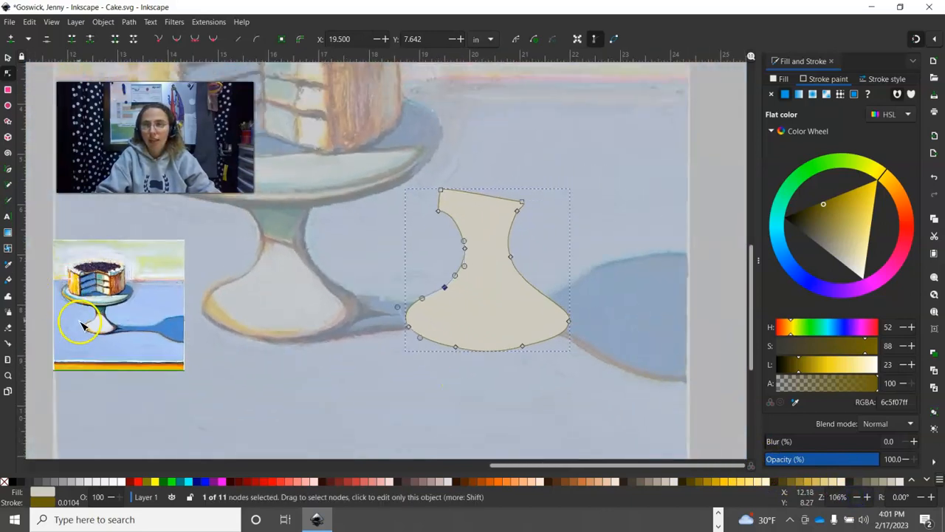
# - Move the pedestal silhouette slightly right, deselect it, and bring the whole cake into view
pyautogui.click(8, 57)
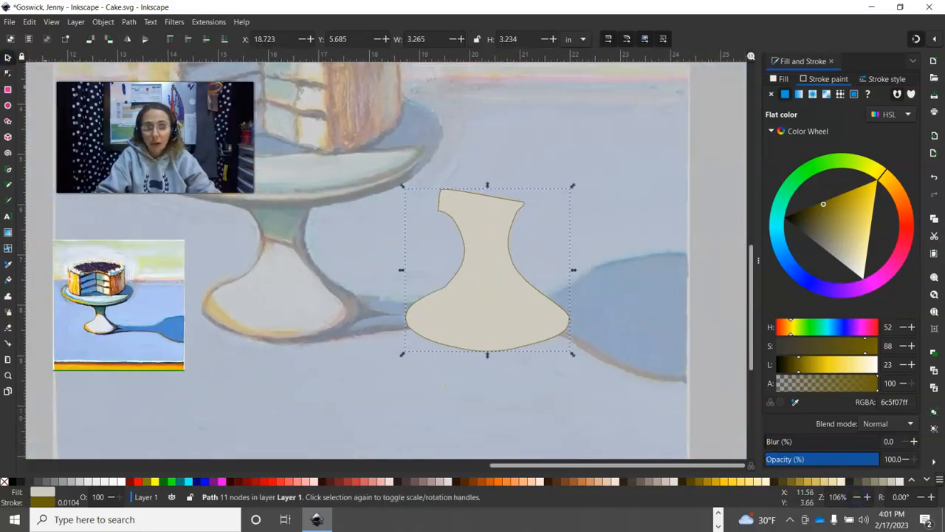
pyautogui.moveTo(537, 273); pyautogui.dragTo(607, 297)
pyautogui.click(707, 272)
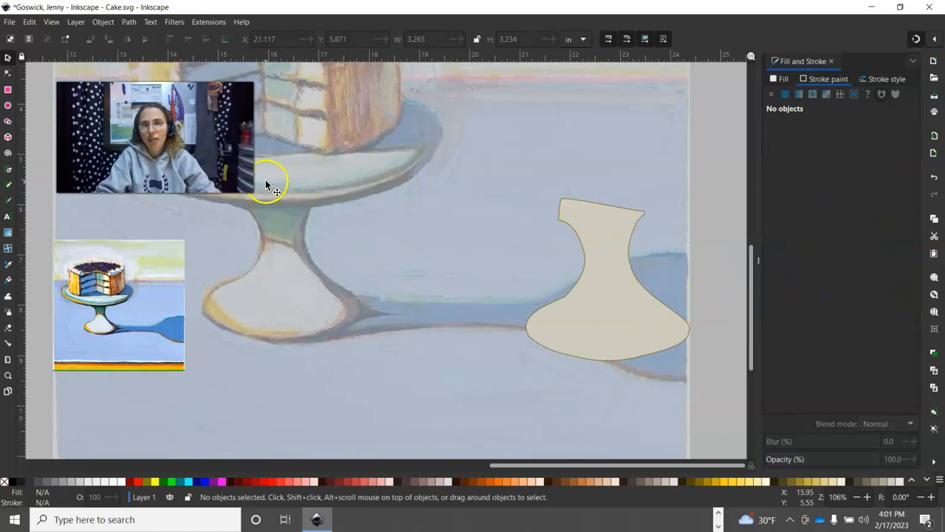
pyautogui.moveTo(366, 254); pyautogui.dragTo(515, 356)
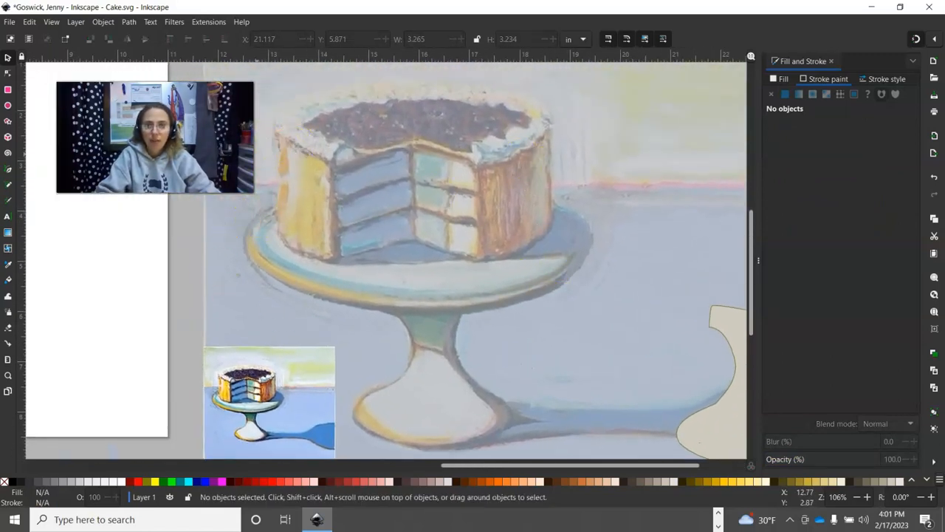
# - With the Bezier tool, trace the plate rim from its left edge along the front to the right edge
pyautogui.click(8, 171)
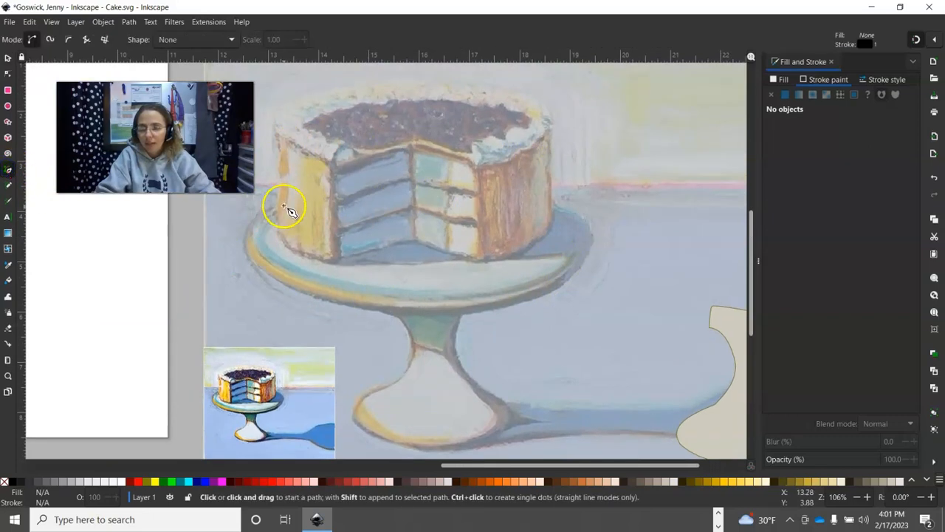
pyautogui.click(274, 206)
pyautogui.click(249, 233)
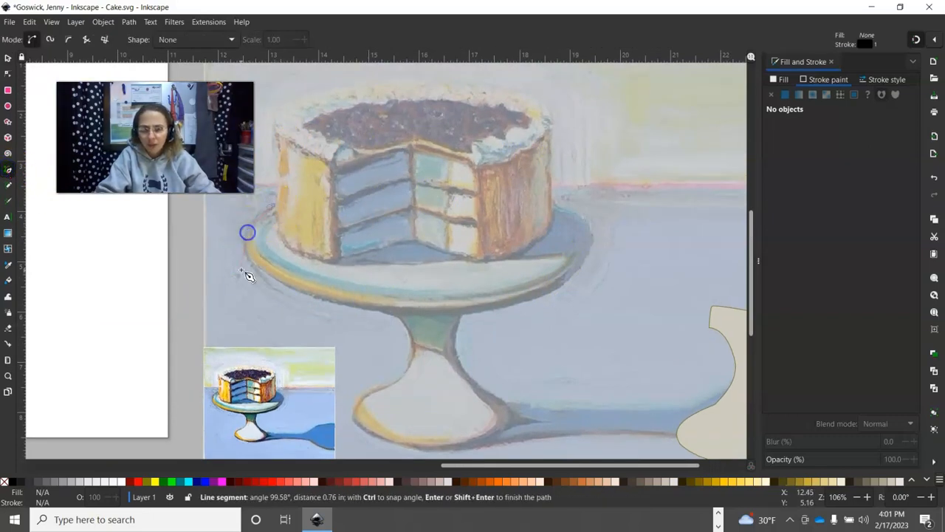
pyautogui.click(346, 305)
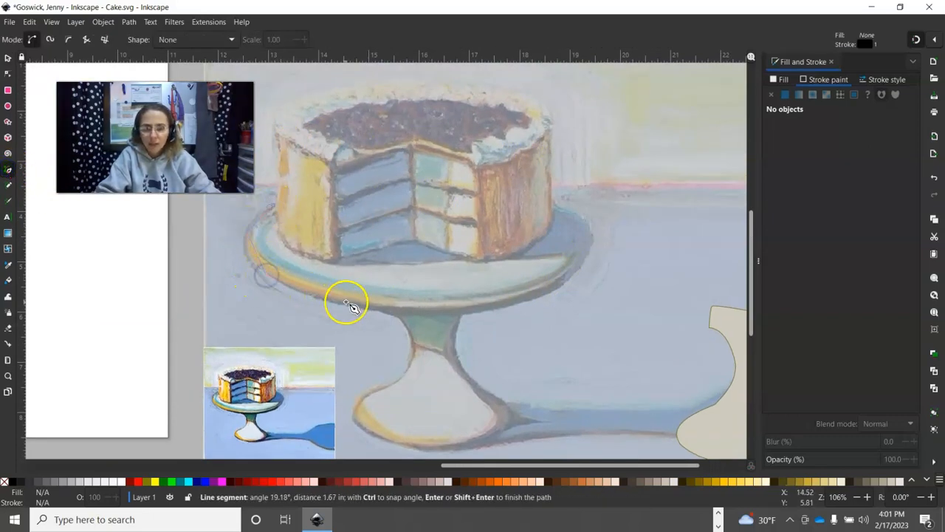
pyautogui.click(483, 309)
pyautogui.click(592, 243)
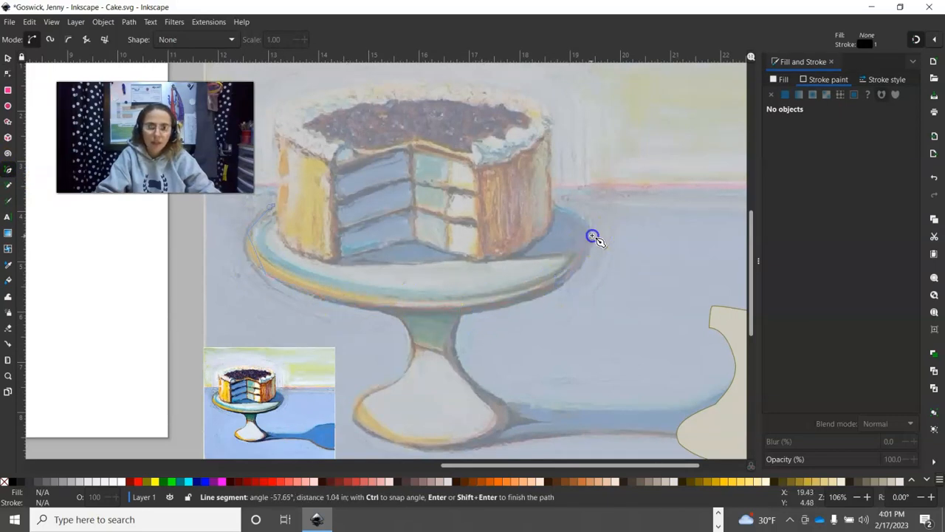
# - Continue the trace along the plate's back rim, undo a stray point, and zoom in on the left edge
pyautogui.click(559, 208)
pyautogui.click(482, 189)
pyautogui.click(404, 179)
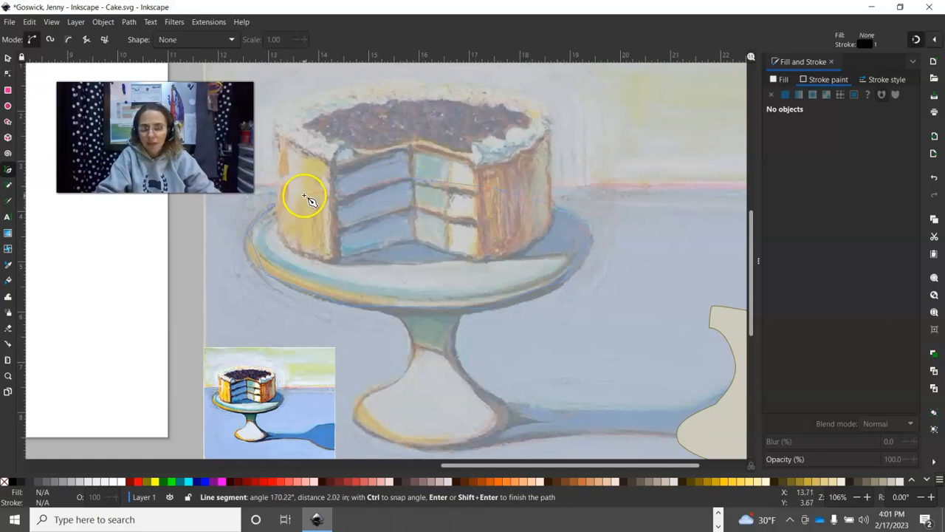
pyautogui.click(269, 208)
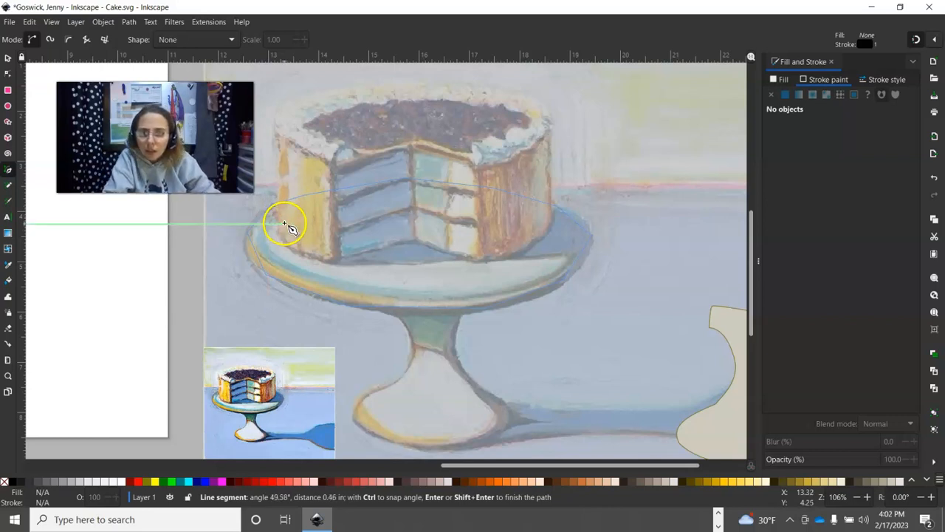
pyautogui.hotkey('ctrl', 'z')
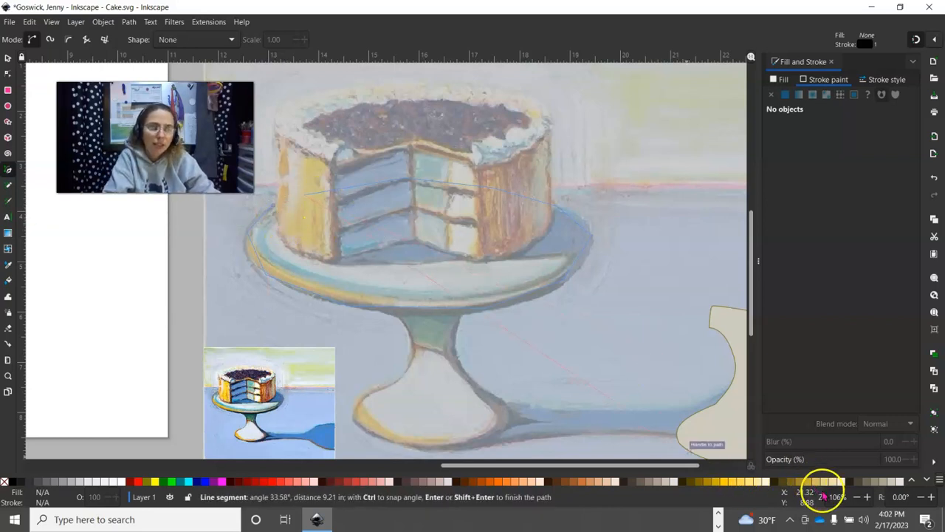
pyautogui.click(867, 498)
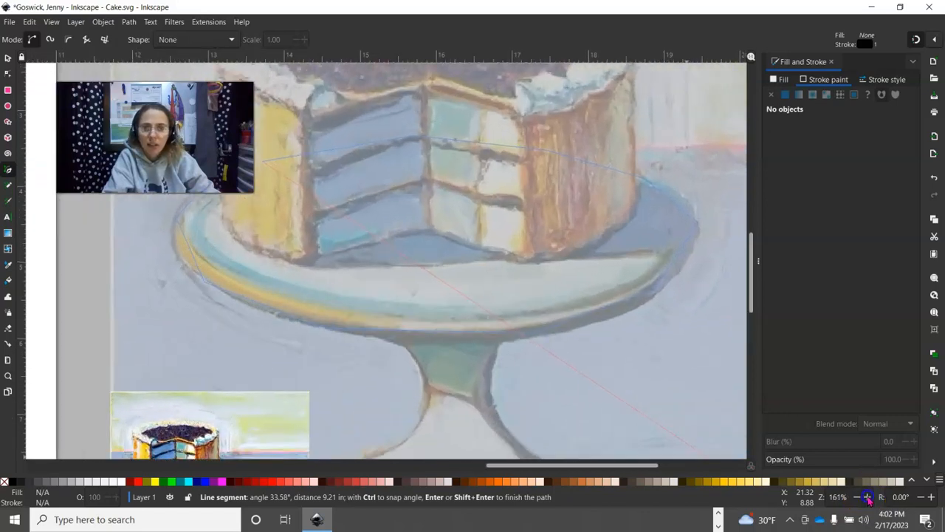
pyautogui.click(867, 498)
pyautogui.moveTo(260, 249); pyautogui.dragTo(542, 342)
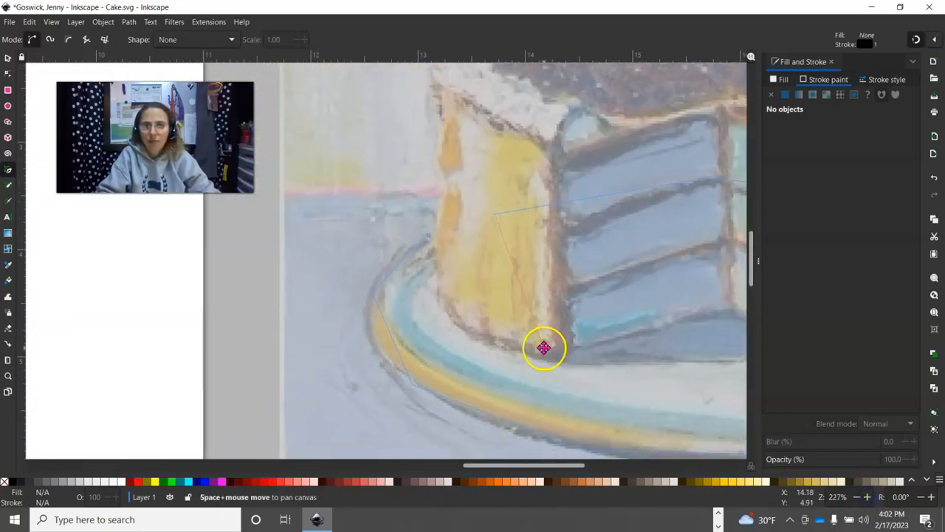
# - Close the plate outline and zoom out to see the whole shape
pyautogui.click(441, 247)
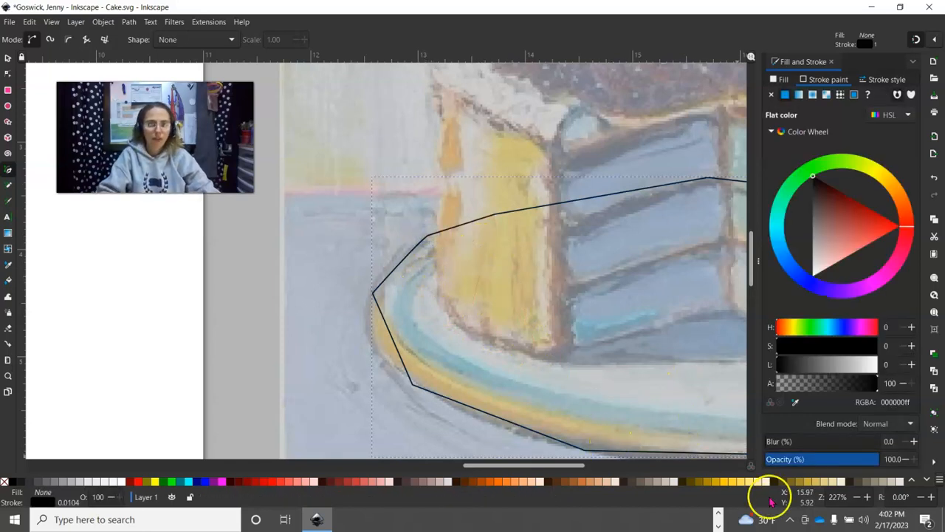
pyautogui.click(858, 498)
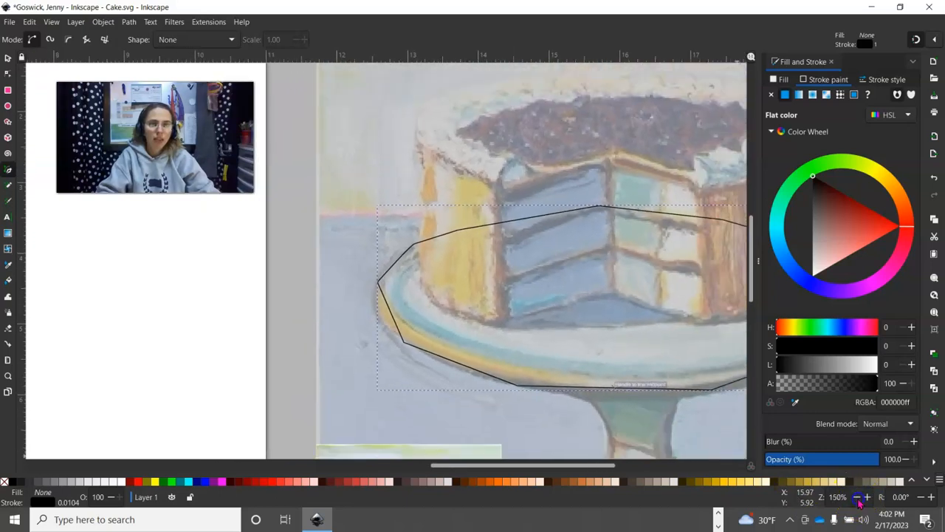
pyautogui.click(858, 498)
pyautogui.moveTo(679, 411); pyautogui.dragTo(503, 394)
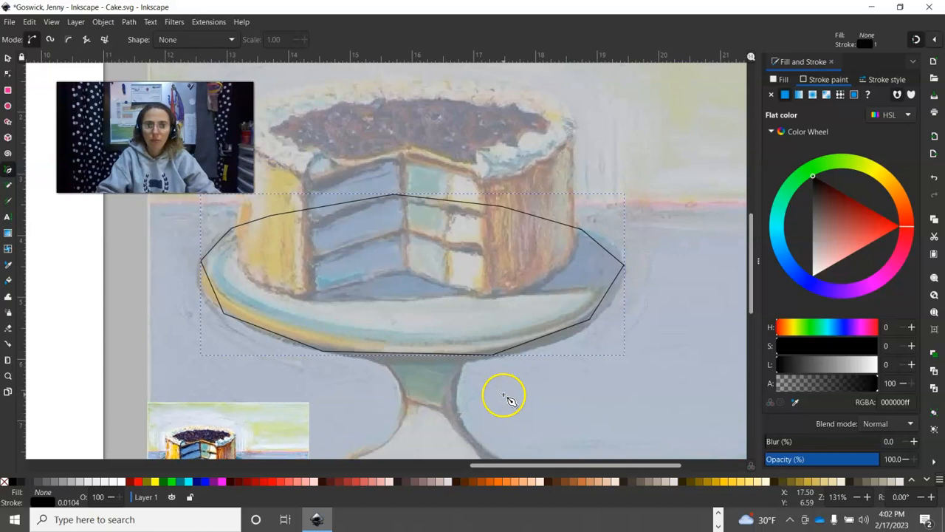
# - Bend the plate outline's left, lower-left, bottom and lower-right edges into curves along the rim
pyautogui.click(9, 74)
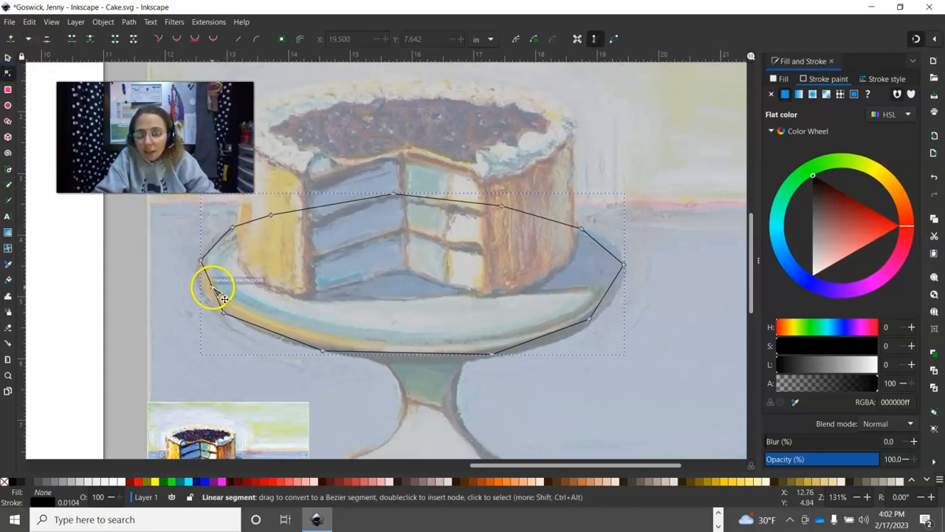
pyautogui.moveTo(204, 292); pyautogui.dragTo(200, 288)
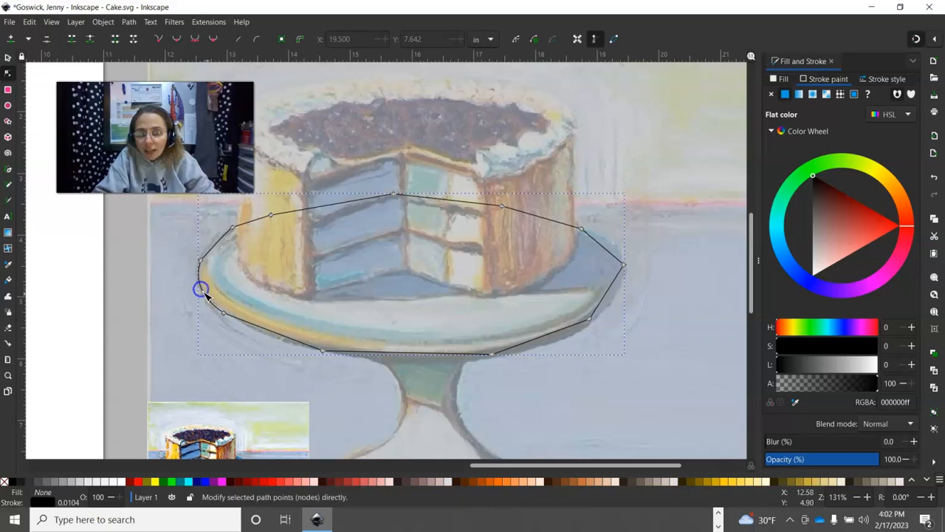
pyautogui.moveTo(258, 327); pyautogui.dragTo(261, 339)
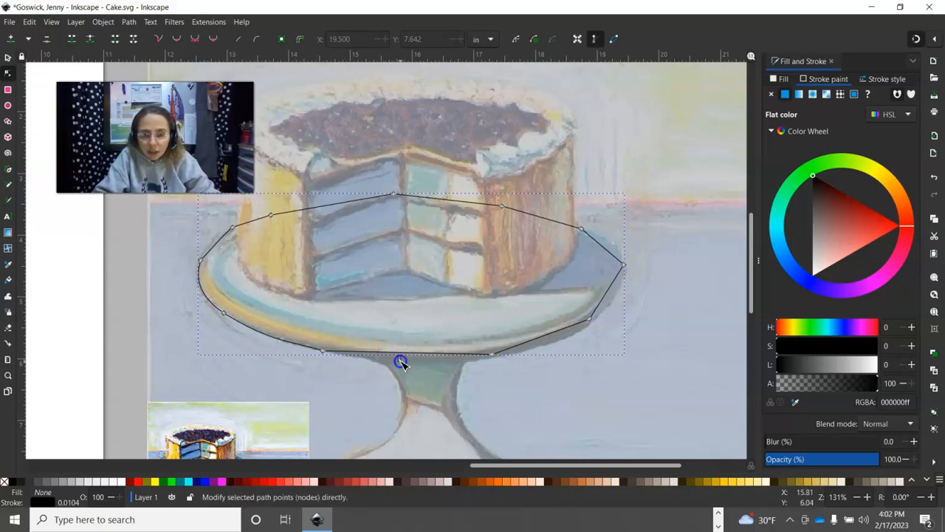
pyautogui.moveTo(407, 361); pyautogui.dragTo(412, 362)
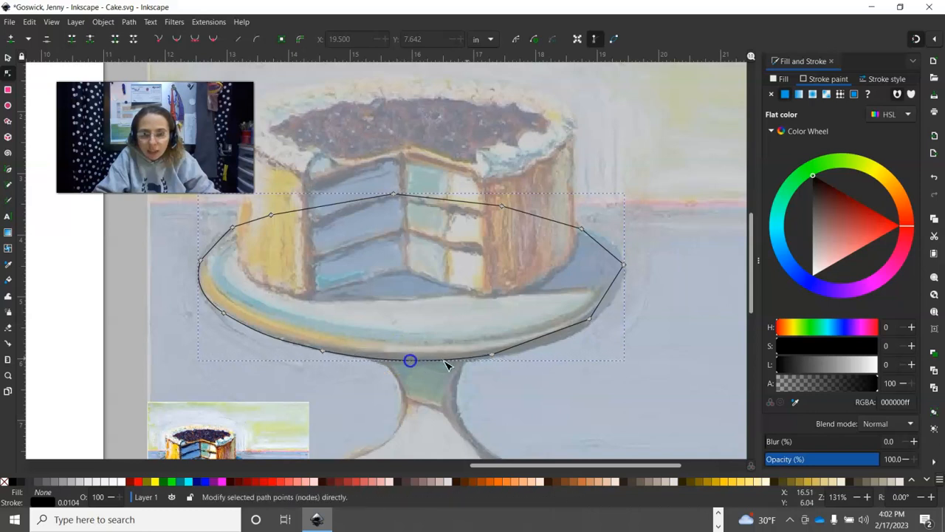
pyautogui.moveTo(553, 331)
pyautogui.mouseDown()
pyautogui.moveTo(544, 333)
pyautogui.moveTo(553, 341)
pyautogui.mouseUp()
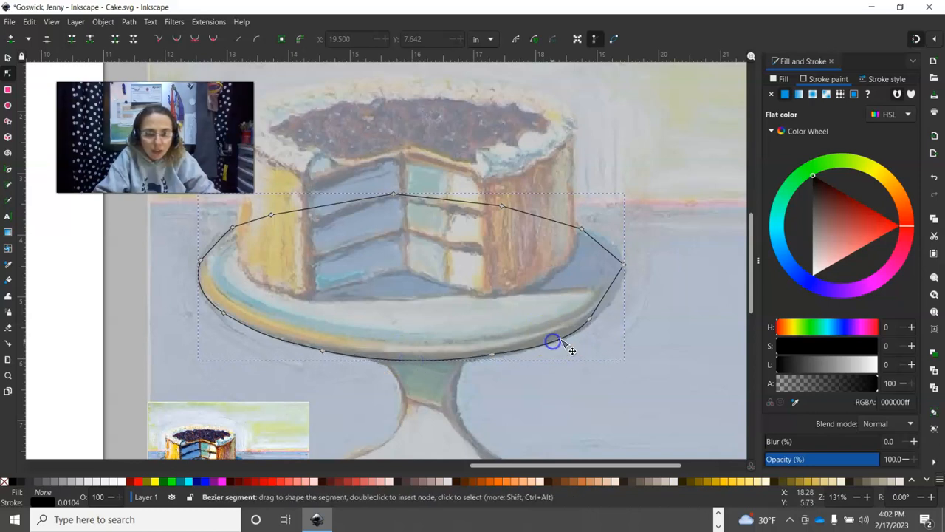
pyautogui.moveTo(610, 302); pyautogui.dragTo(592, 320)
# - Reshape the plate's right end with the right node's handles, then select the left corner node
pyautogui.click(592, 321)
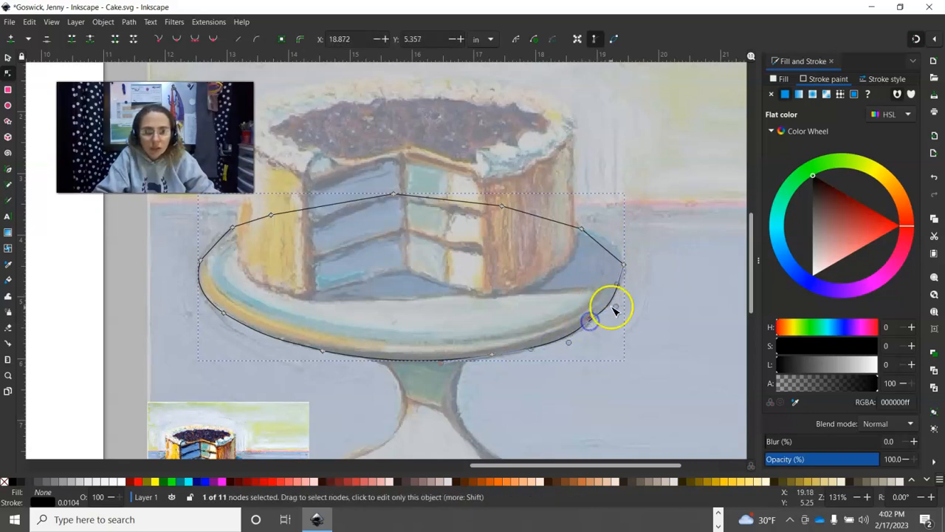
pyautogui.click(587, 321)
pyautogui.click(591, 321)
pyautogui.click(594, 322)
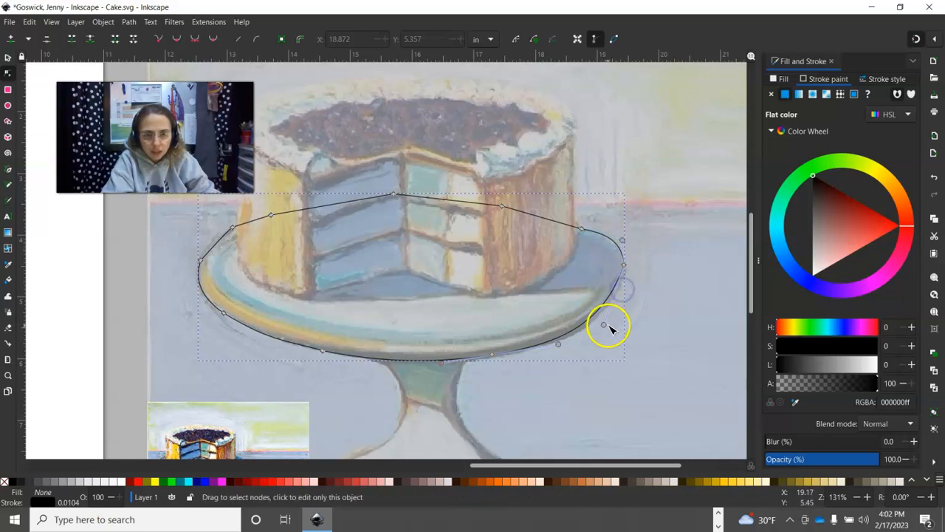
pyautogui.moveTo(605, 325); pyautogui.dragTo(618, 318)
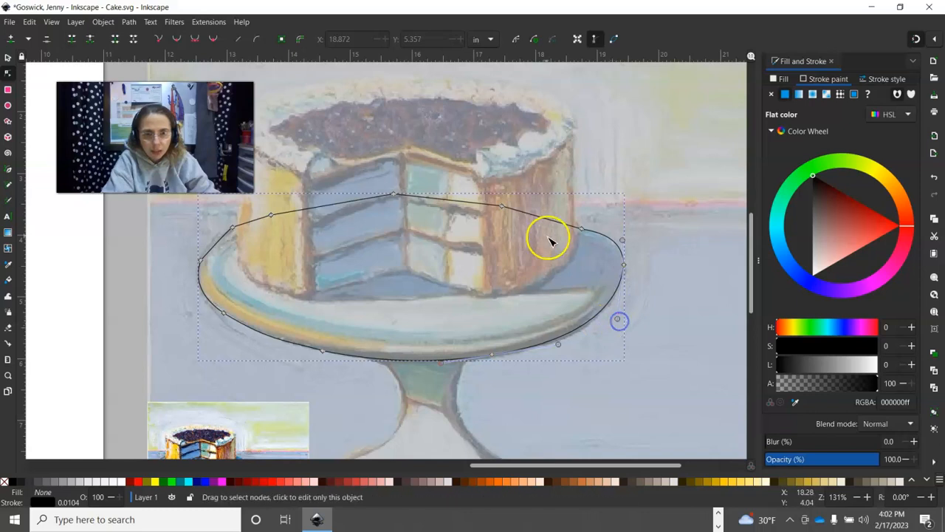
pyautogui.click(215, 245)
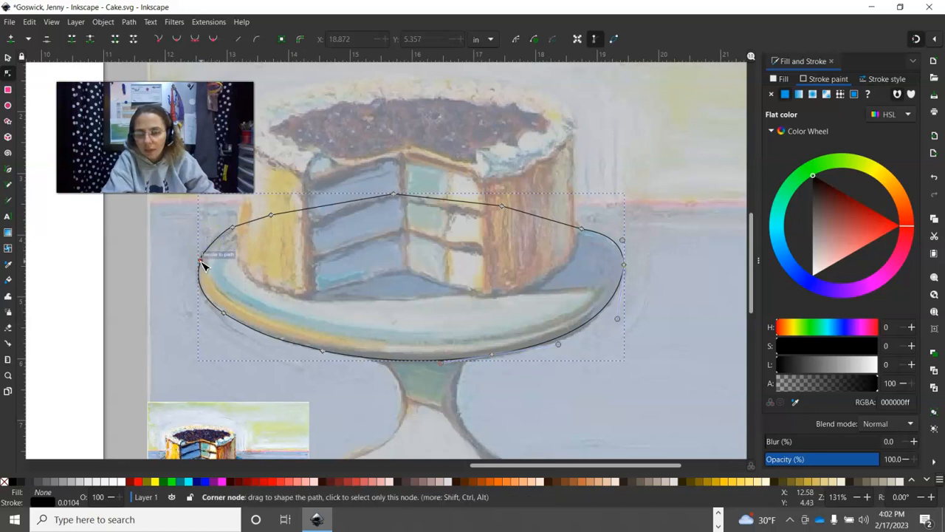
pyautogui.click(201, 261)
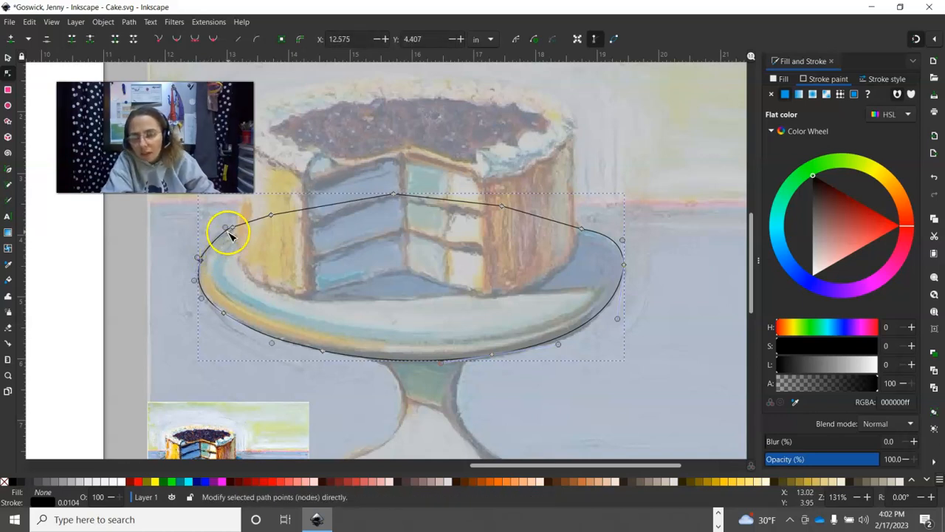
# - Zoom in on the plate's left curve and reshape it with a node's handles
pyautogui.click(868, 498)
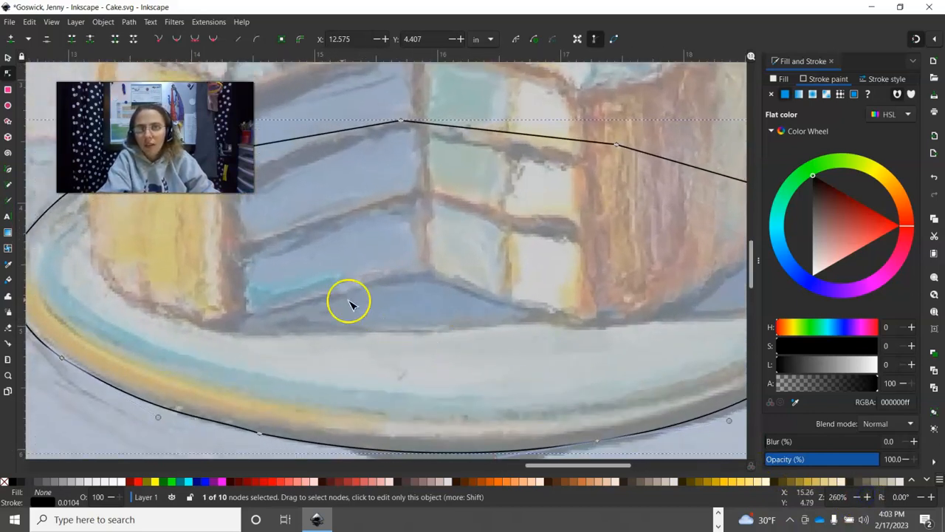
pyautogui.press('space')
pyautogui.moveTo(261, 314); pyautogui.dragTo(338, 299)
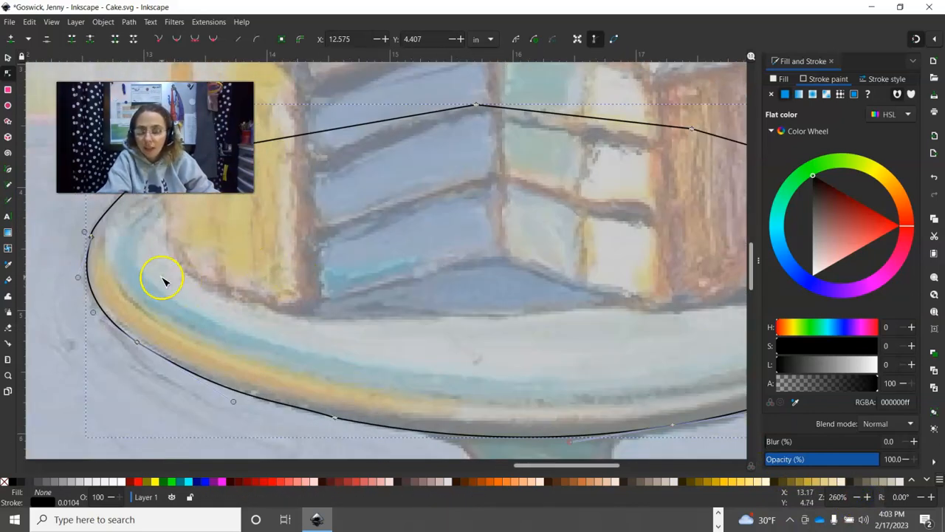
pyautogui.moveTo(135, 274); pyautogui.dragTo(353, 291)
pyautogui.click(294, 254)
pyautogui.moveTo(290, 249); pyautogui.dragTo(315, 219)
pyautogui.moveTo(285, 296); pyautogui.dragTo(289, 297)
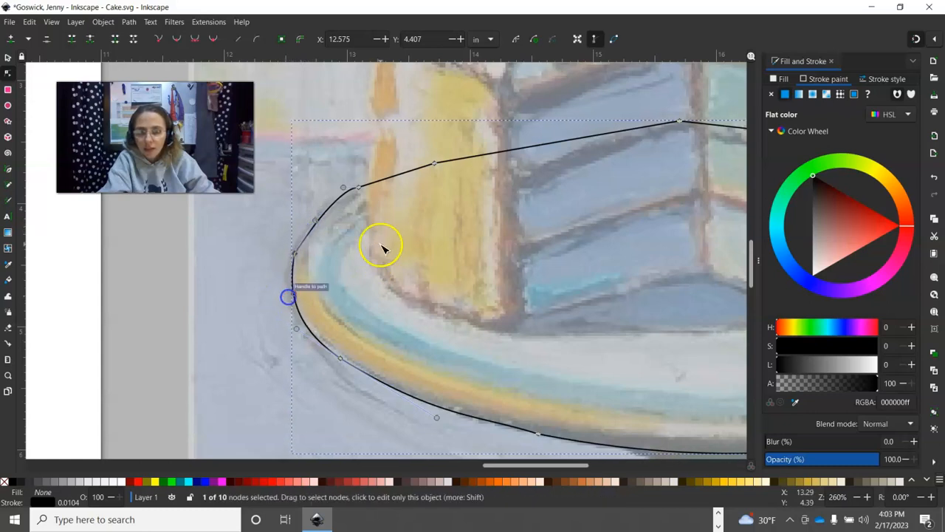
# - Delete the extra node at the top of the left curve and fine-tune the upper-left curve
pyautogui.click(359, 186)
pyautogui.moveTo(345, 188); pyautogui.dragTo(344, 202)
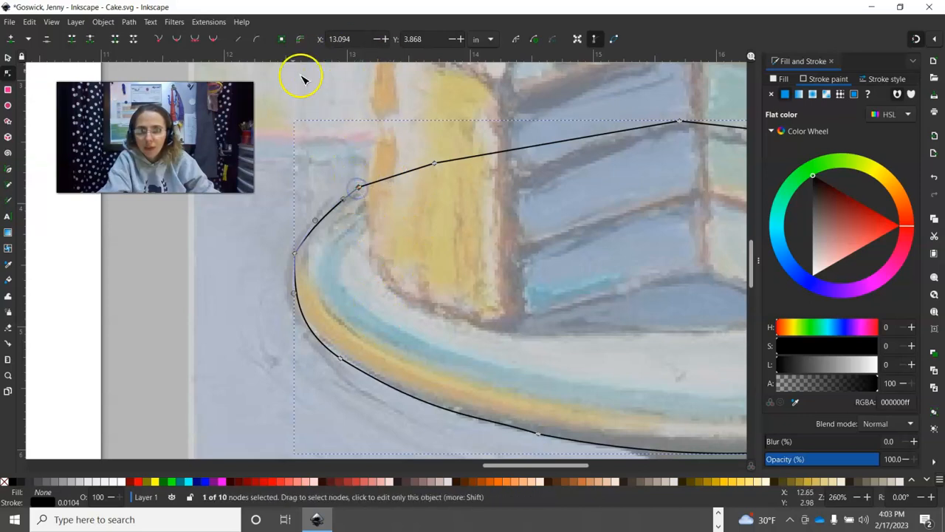
pyautogui.press('Delete')
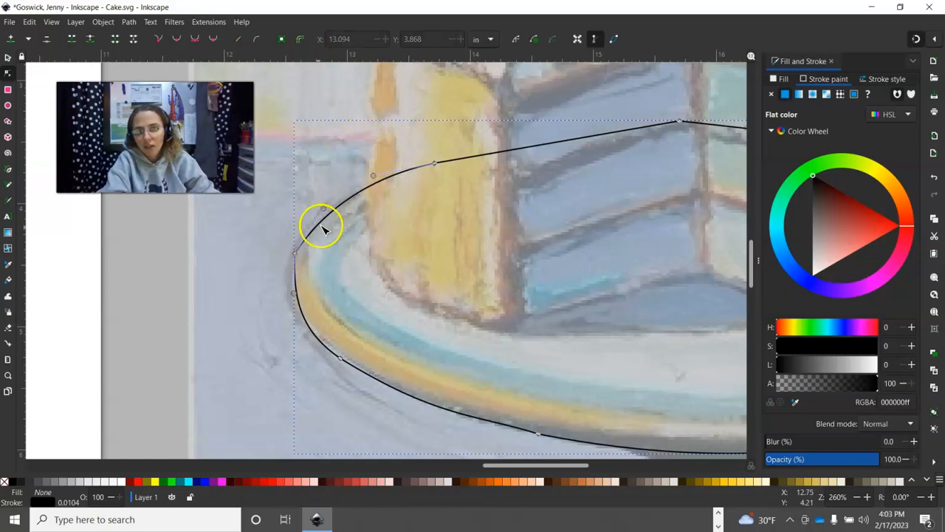
pyautogui.moveTo(324, 210)
pyautogui.mouseDown()
pyautogui.moveTo(318, 200)
pyautogui.moveTo(328, 206)
pyautogui.mouseUp()
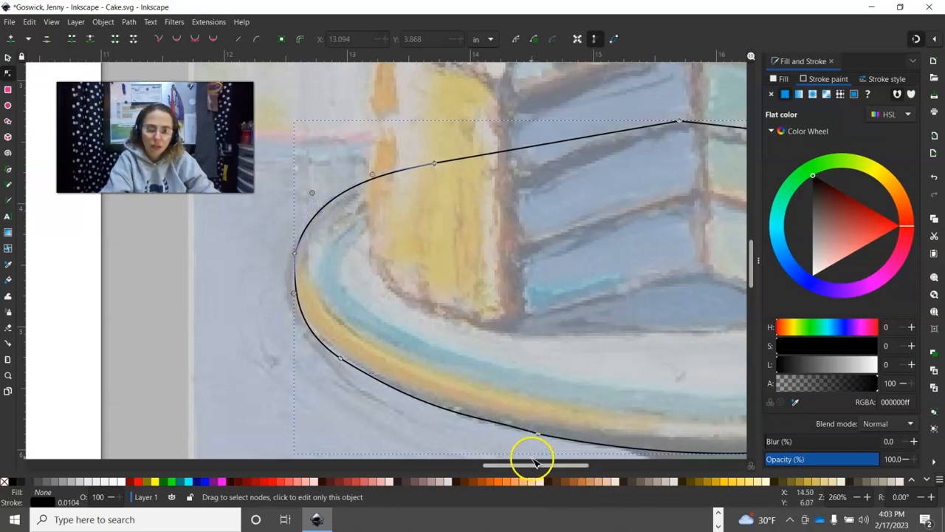
# - Smooth and flatten the outline's bottom curve to follow the plate rim
pyautogui.click(537, 433)
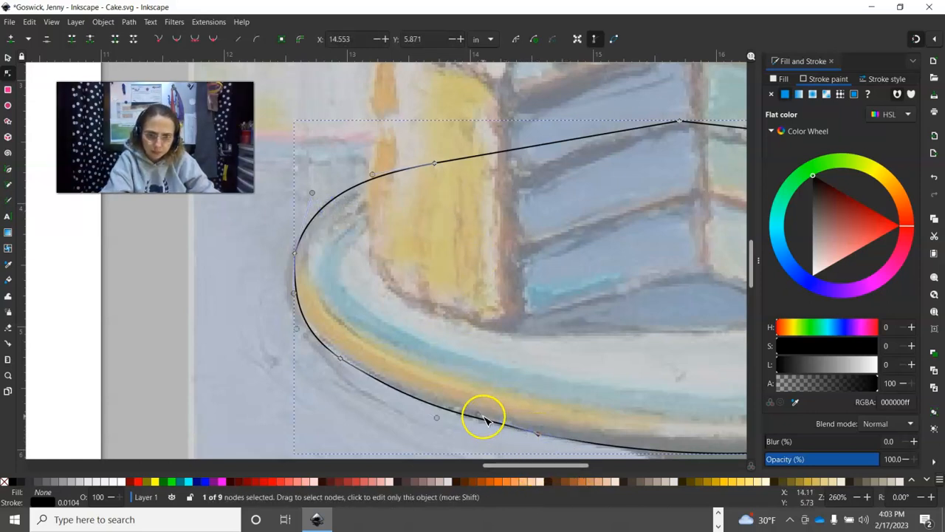
pyautogui.moveTo(477, 413); pyautogui.dragTo(476, 421)
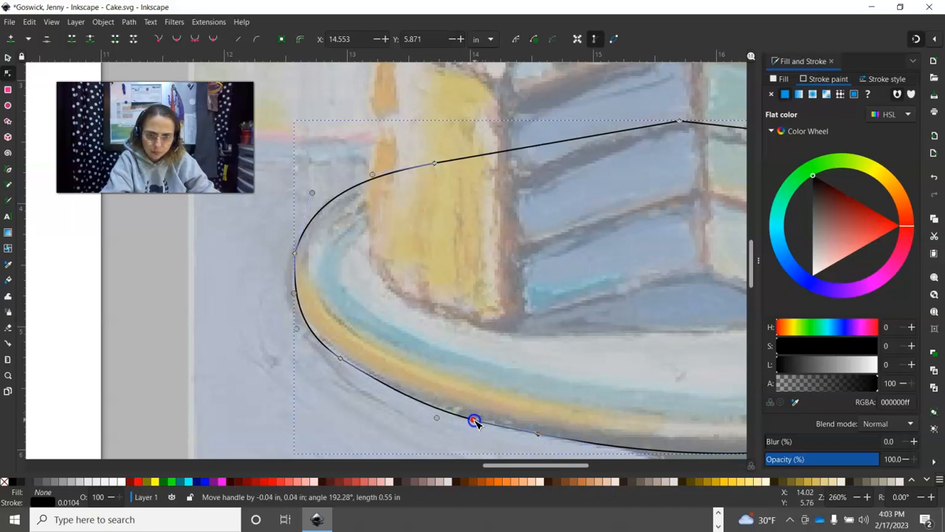
pyautogui.moveTo(551, 465); pyautogui.dragTo(571, 467)
pyautogui.scroll(-3, 558, 392)
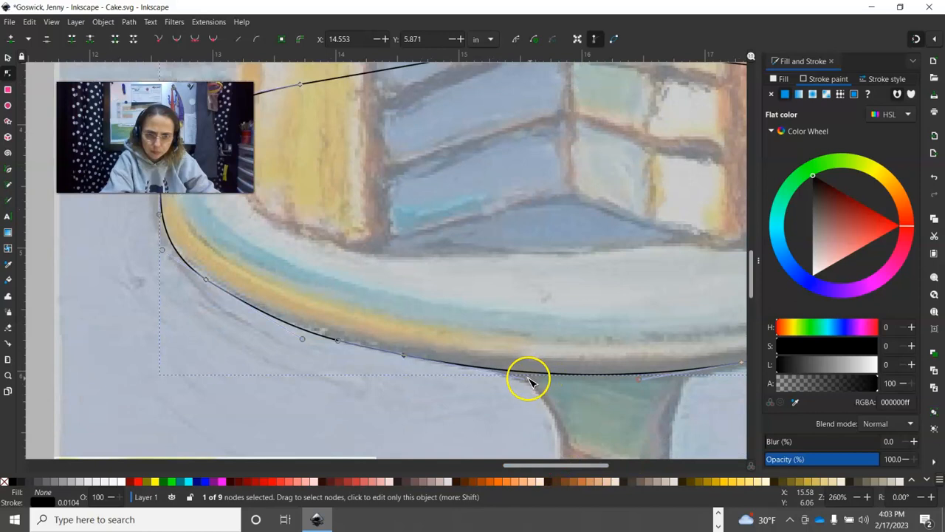
pyautogui.moveTo(529, 380); pyautogui.dragTo(531, 378)
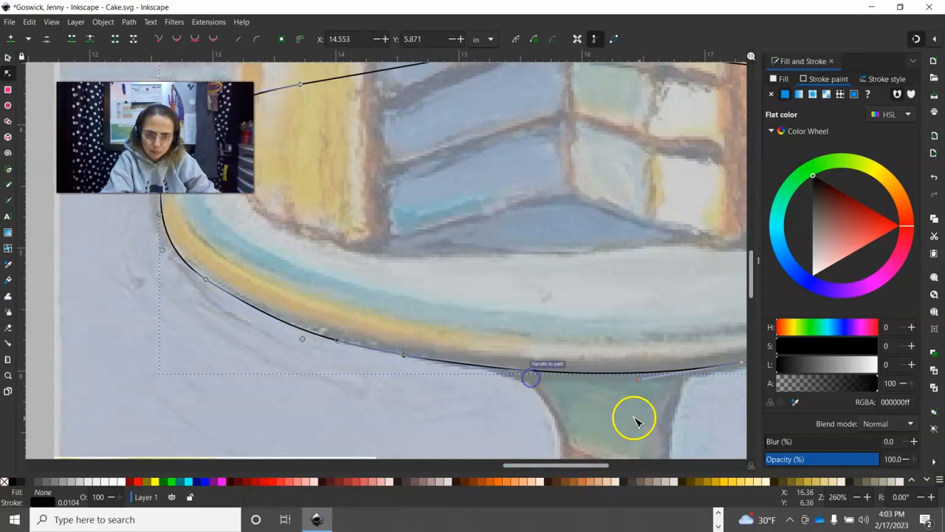
pyautogui.moveTo(639, 380); pyautogui.dragTo(635, 384)
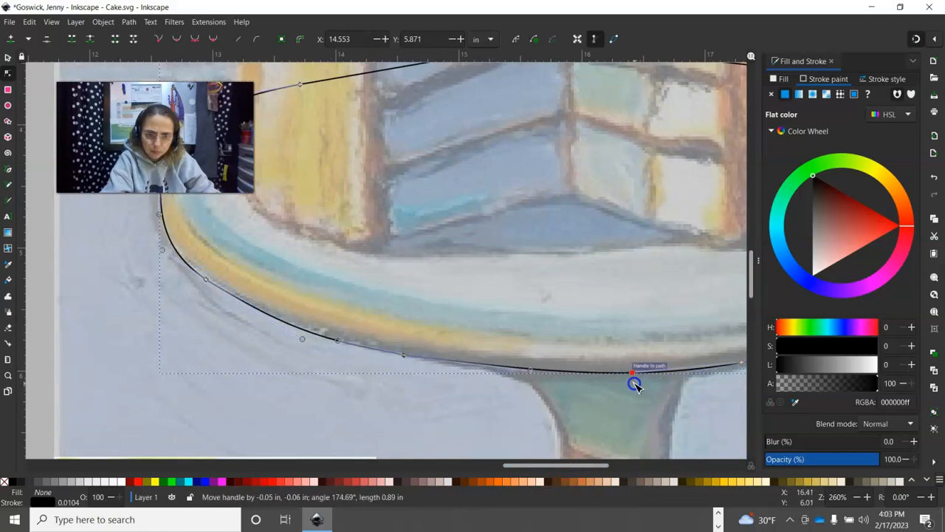
pyautogui.moveTo(589, 464); pyautogui.dragTo(618, 444)
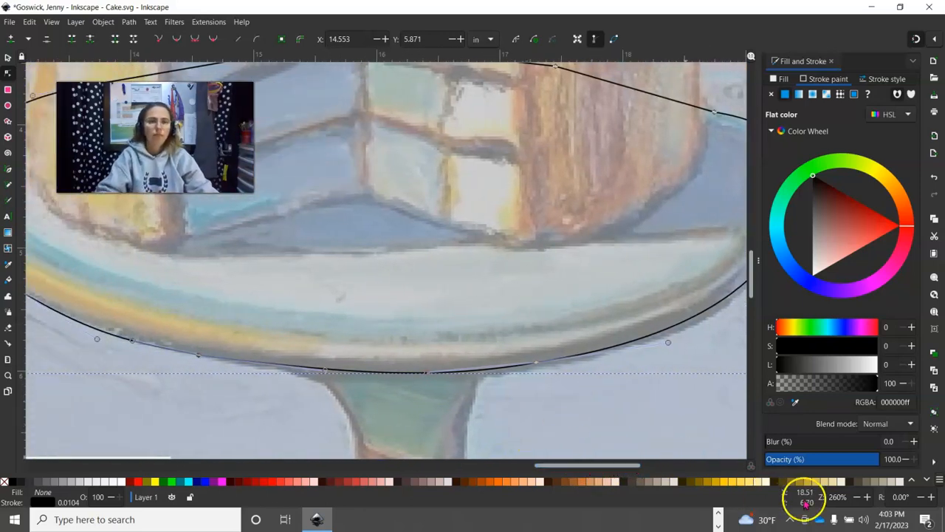
# - Zoom out to show the whole cake and pedestal, then reselect the plate outline
pyautogui.click(857, 498)
pyautogui.click(858, 498)
pyautogui.click(858, 498)
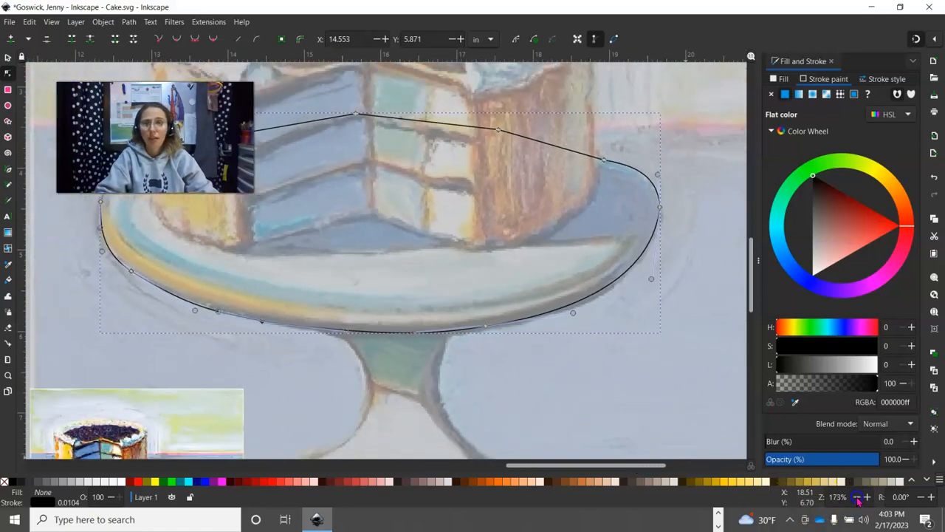
pyautogui.click(857, 498)
pyautogui.click(858, 498)
pyautogui.click(857, 497)
pyautogui.click(858, 498)
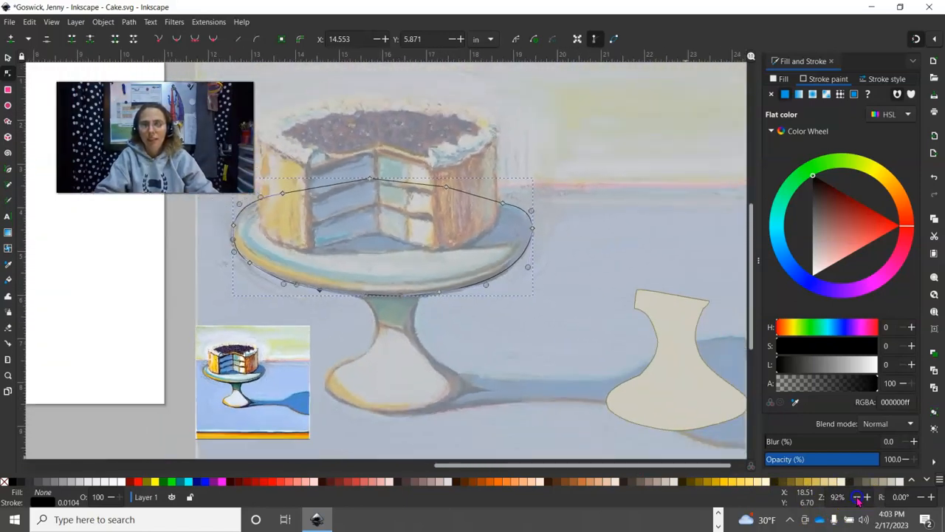
pyautogui.click(858, 498)
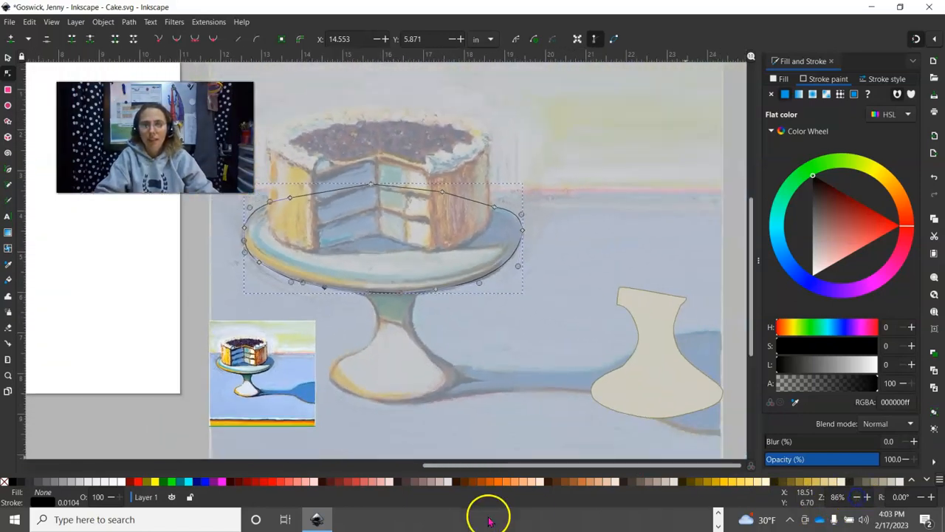
pyautogui.click(411, 278)
pyautogui.click(500, 210)
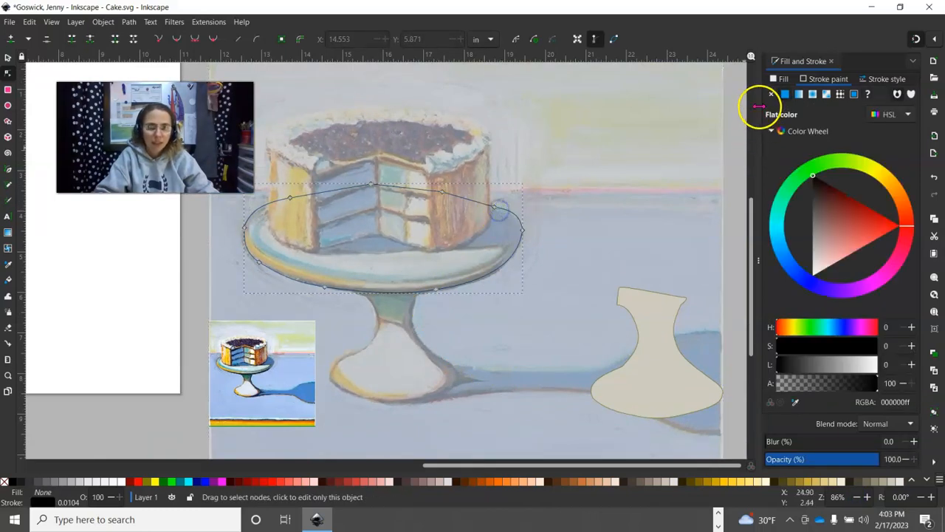
# - Sample the pedestal's cream colour for the plate outline, then undo that change
pyautogui.click(796, 401)
pyautogui.click(671, 395)
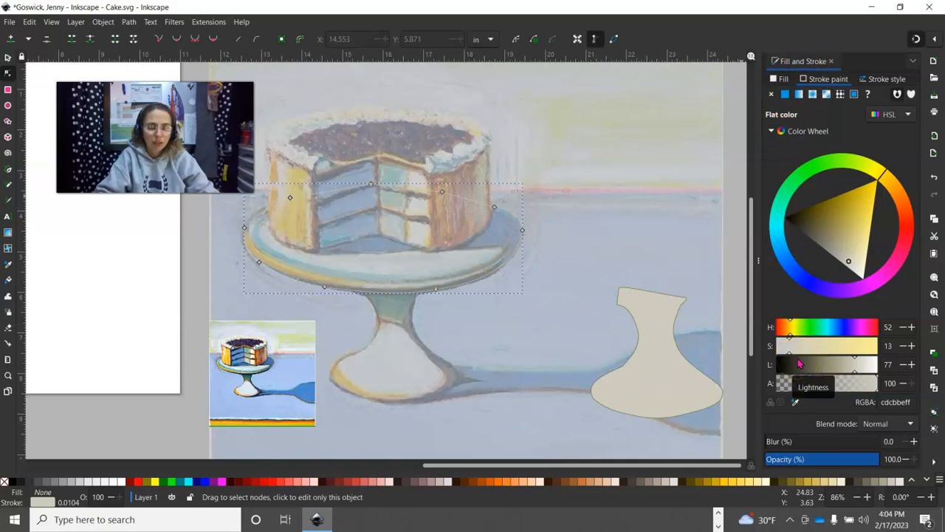
pyautogui.click(29, 22)
pyautogui.click(29, 23)
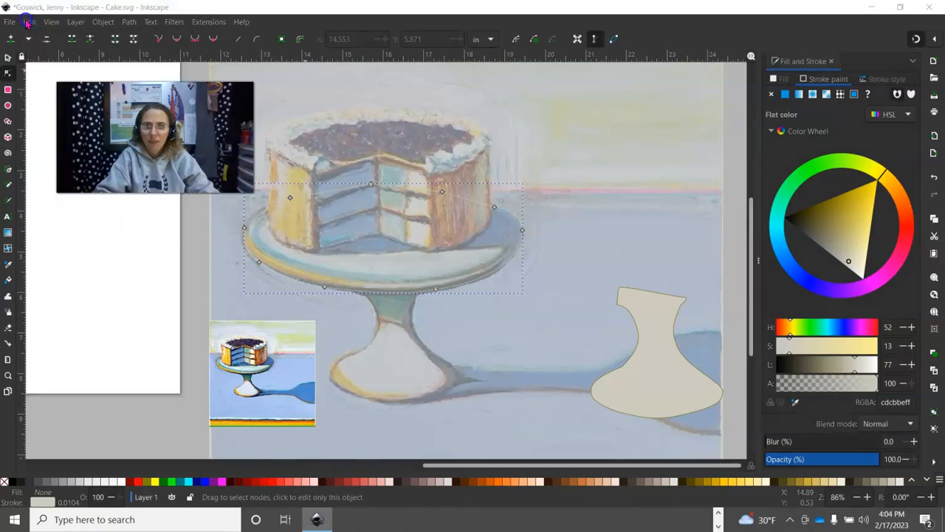
pyautogui.click(27, 23)
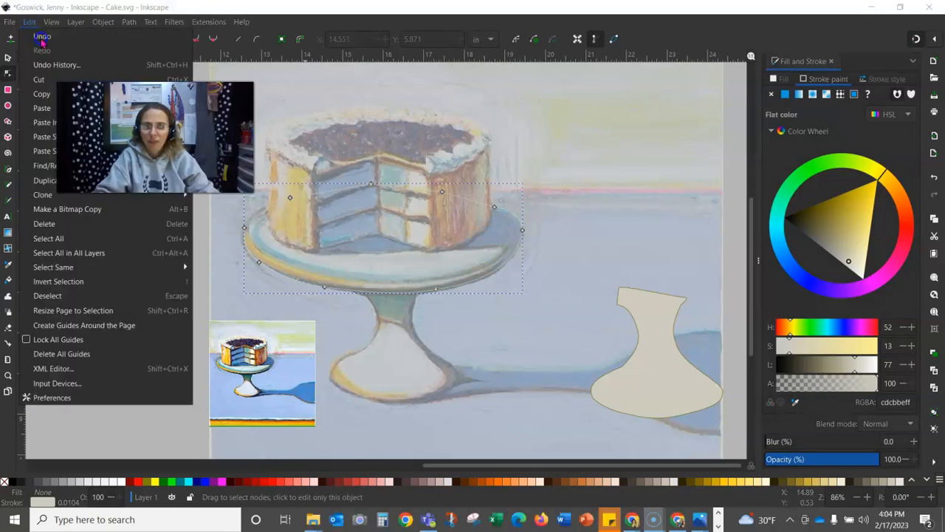
pyautogui.click(42, 42)
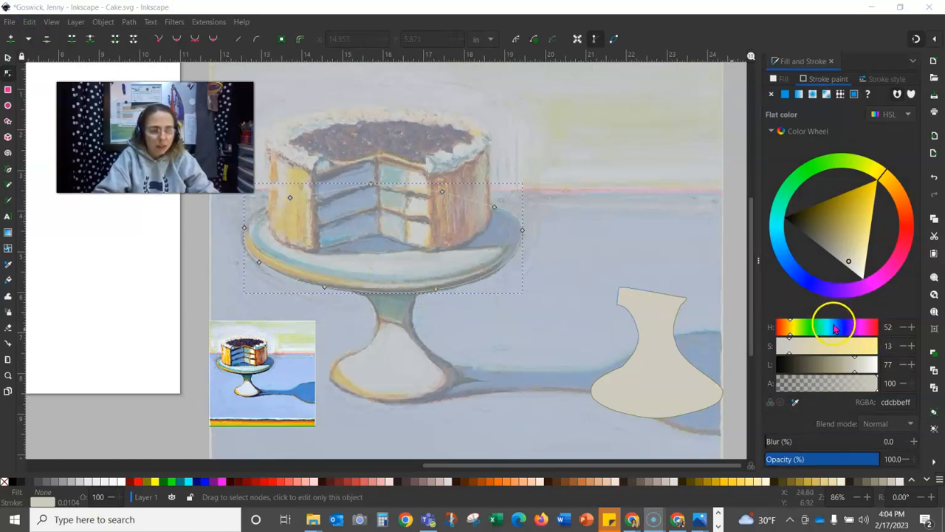
# - Give the plate a dark olive 655700 outline and a flat cdcbbe cream fill
pyautogui.moveTo(835, 218)
pyautogui.mouseDown()
pyautogui.moveTo(868, 194)
pyautogui.moveTo(837, 211)
pyautogui.moveTo(821, 206)
pyautogui.mouseUp()
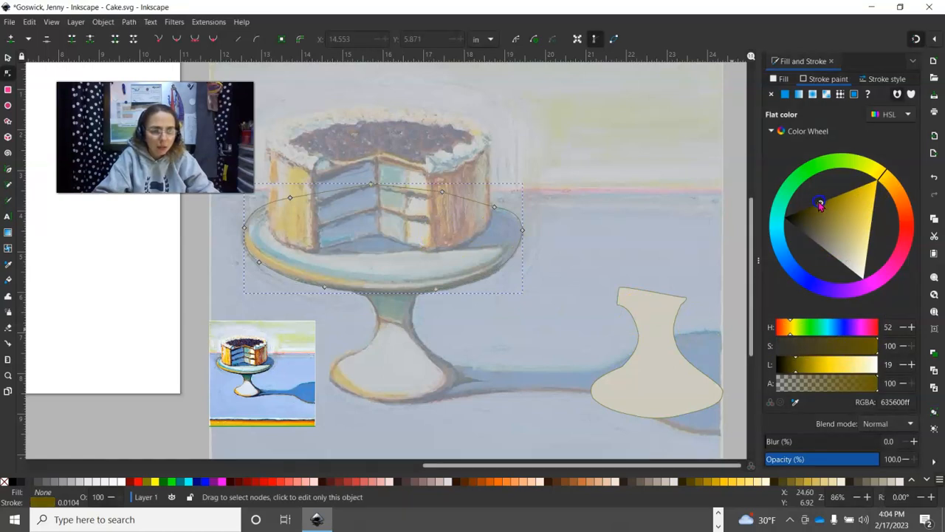
pyautogui.click(778, 80)
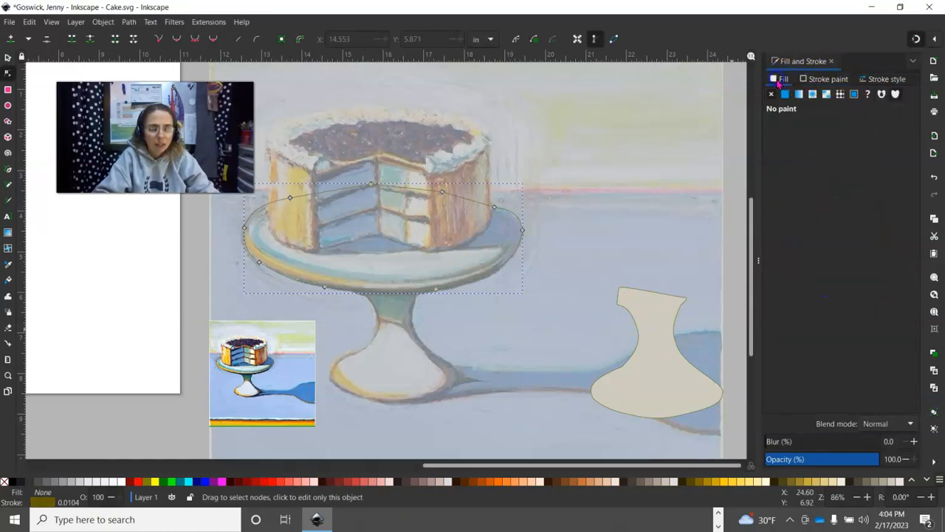
pyautogui.click(784, 95)
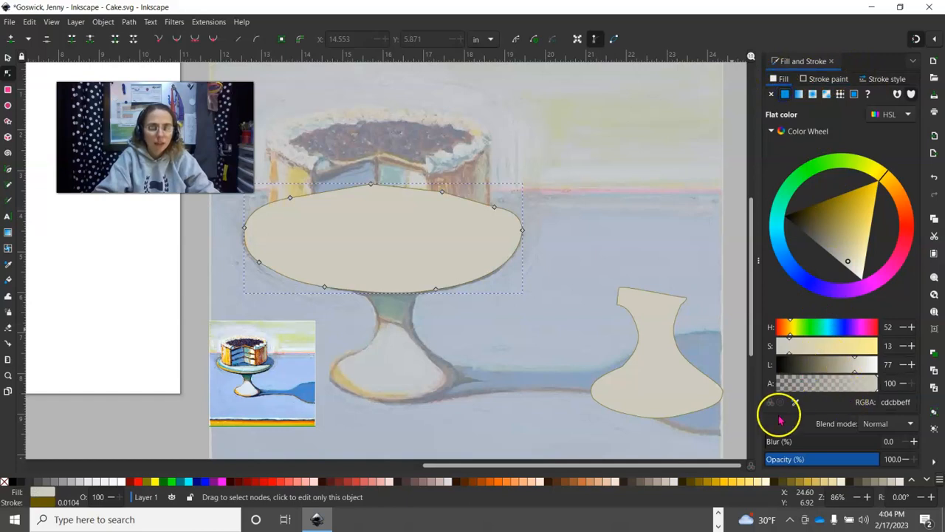
# - Move the plate ellipse onto the pedestal and slide the stem and base under it
pyautogui.click(7, 57)
pyautogui.moveTo(361, 231); pyautogui.dragTo(626, 239)
pyautogui.moveTo(633, 244); pyautogui.dragTo(633, 240)
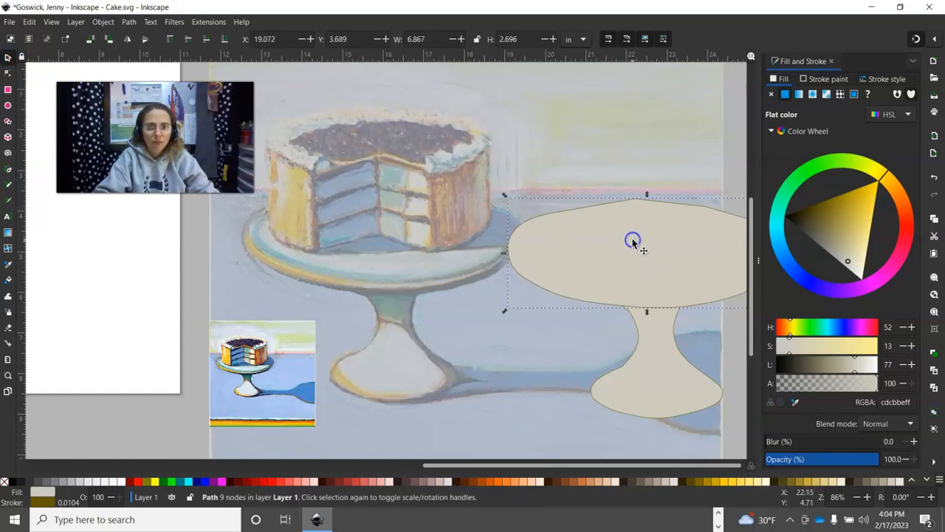
pyautogui.moveTo(612, 290); pyautogui.dragTo(655, 268)
pyautogui.moveTo(650, 340); pyautogui.dragTo(702, 345)
pyautogui.moveTo(572, 469); pyautogui.dragTo(595, 465)
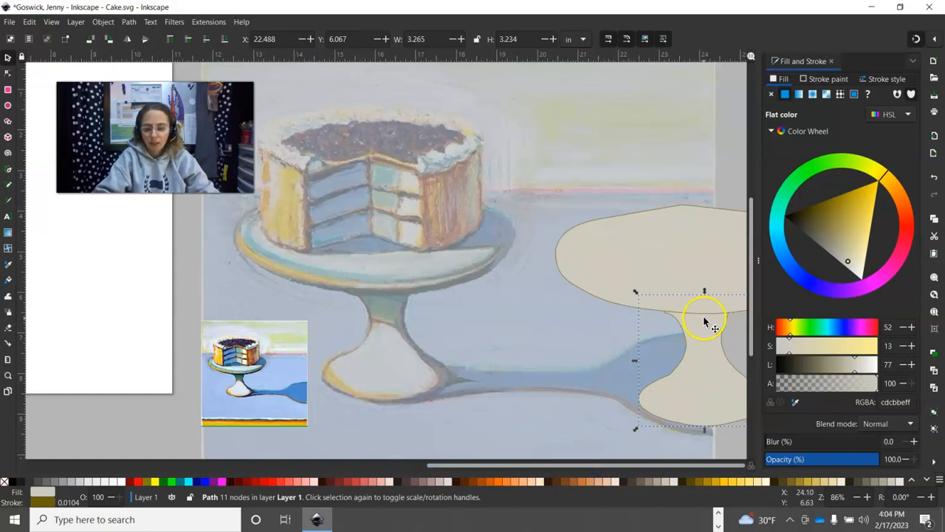
# - Zoom the canvas out to 65% and deselect everything
pyautogui.click(857, 497)
pyautogui.click(857, 497)
pyautogui.click(858, 497)
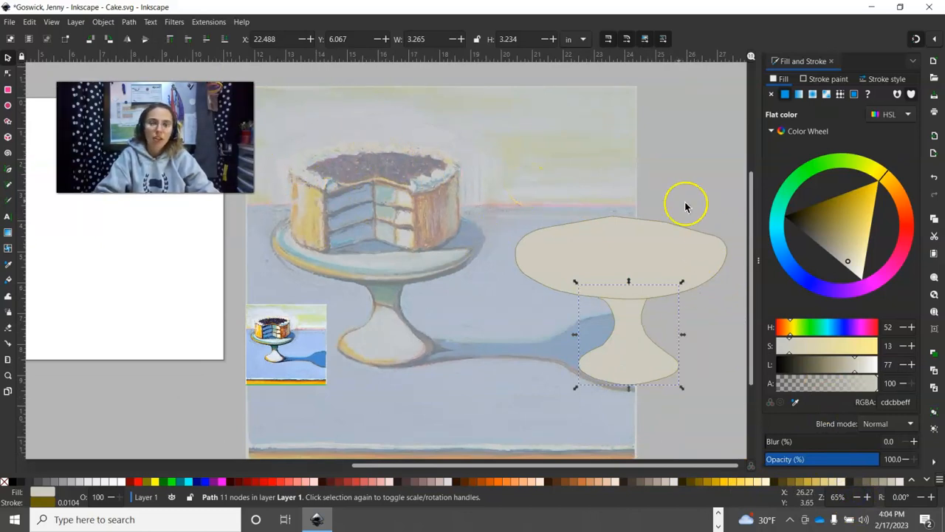
pyautogui.click(666, 189)
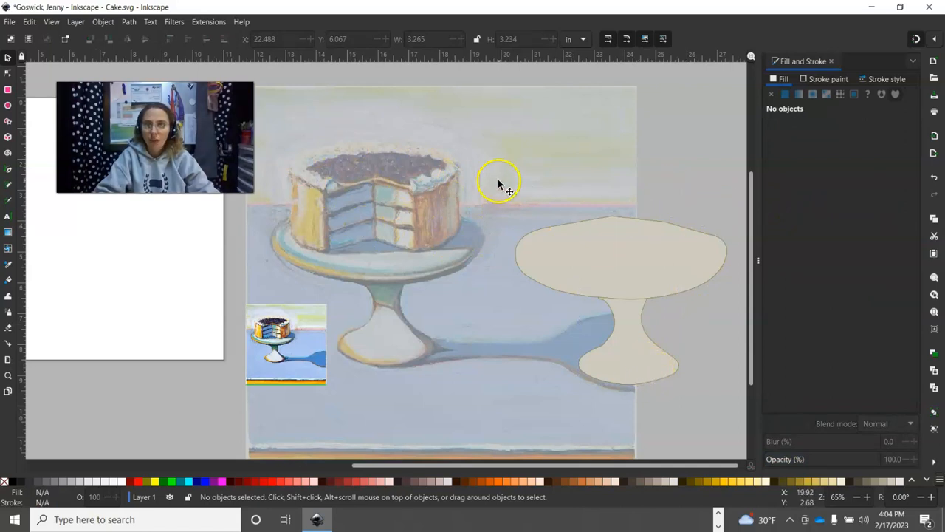
# - Save the cake drawing with File > Save
pyautogui.click(9, 24)
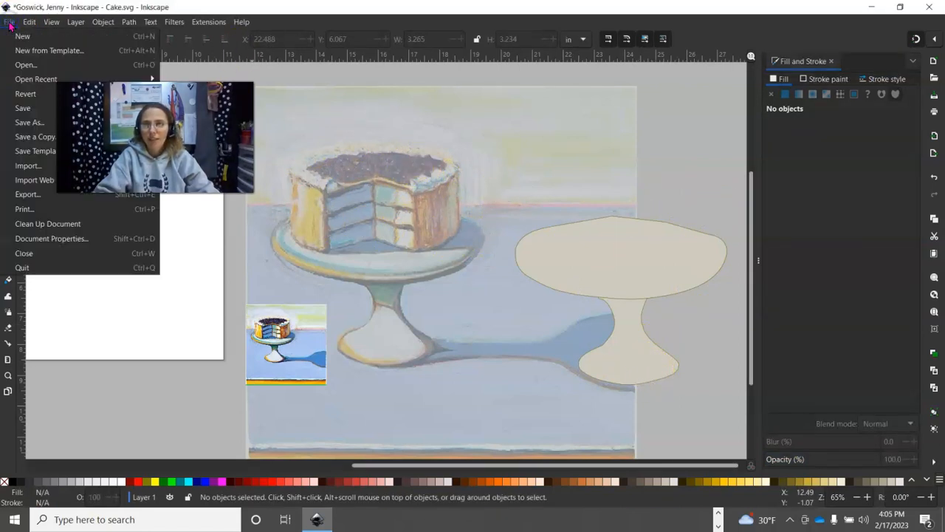
pyautogui.click(33, 109)
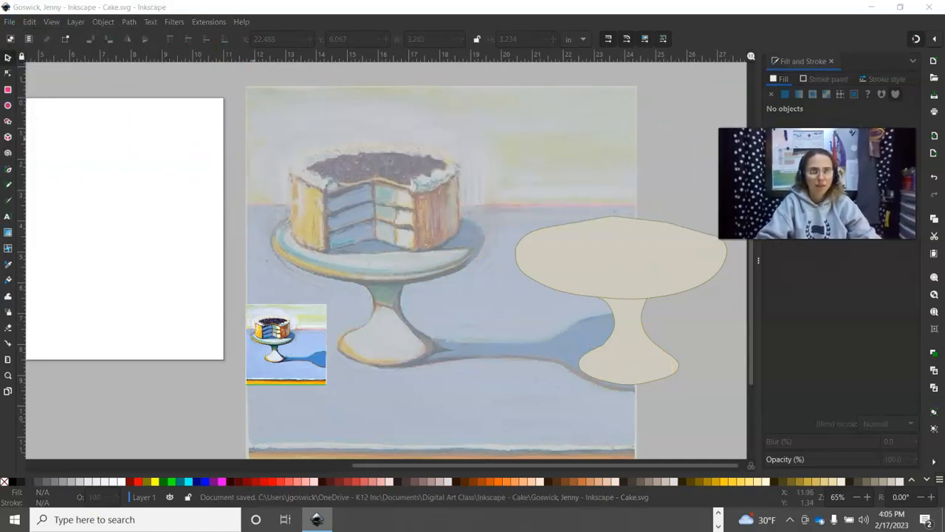
pyautogui.click(18, 24)
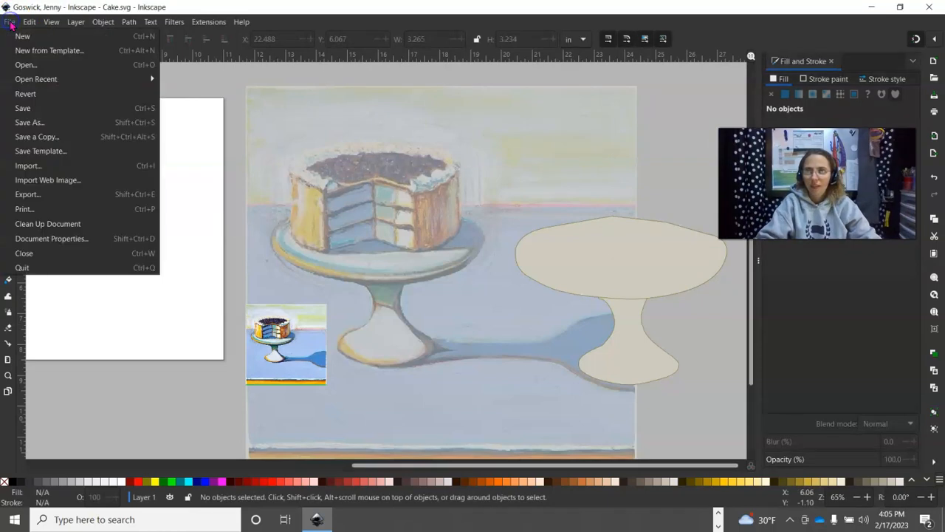
pyautogui.click(36, 110)
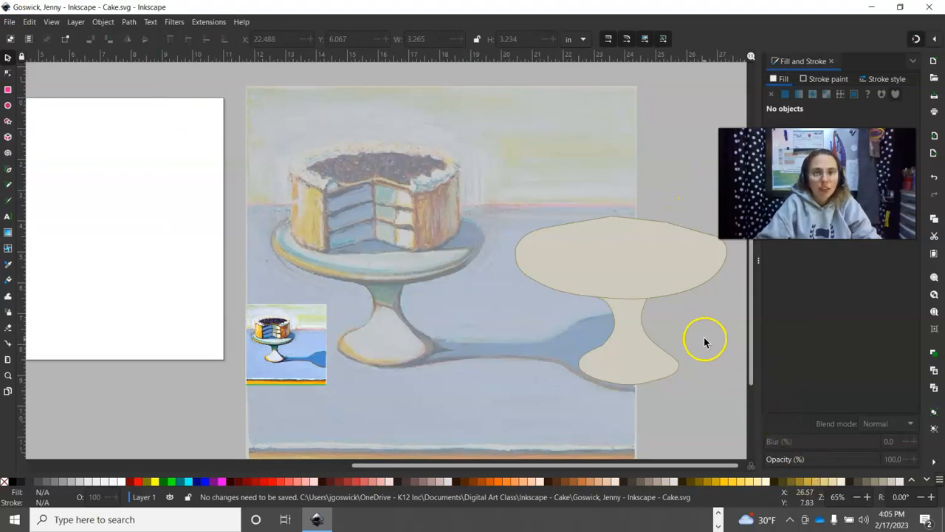
# - Return to the Selector tool and snip the whole screen to the clipboard with Win+Shift+S
pyautogui.click(46, 148)
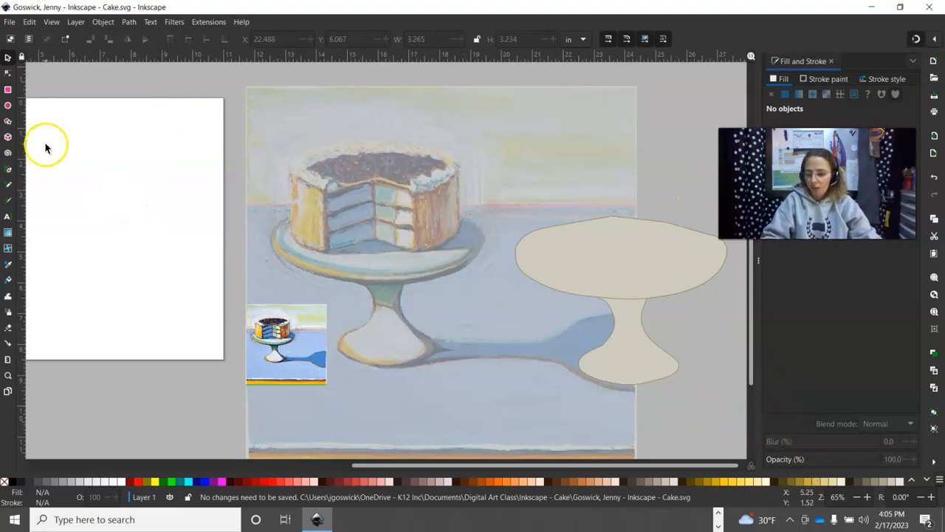
pyautogui.click(131, 121)
pyautogui.click(37, 68)
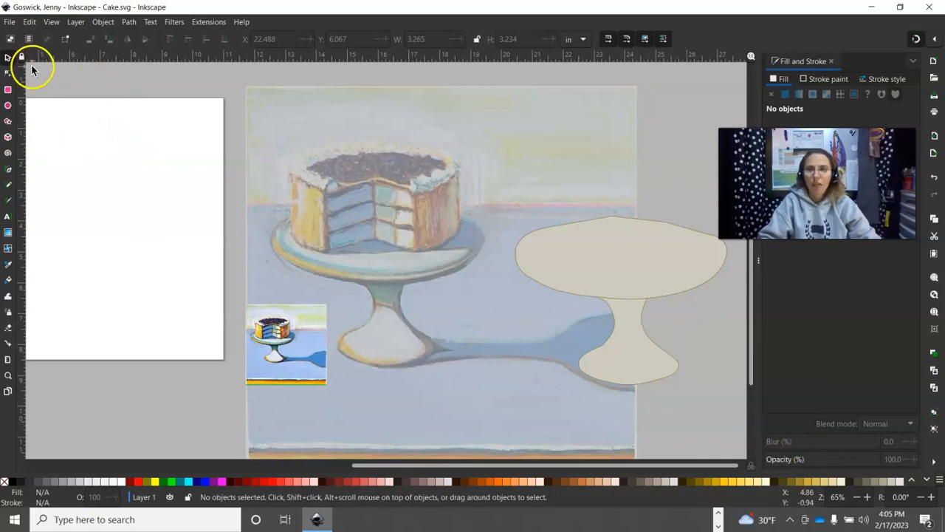
pyautogui.press('super+shift+s')
pyautogui.moveTo(6, 10); pyautogui.dragTo(921, 468)
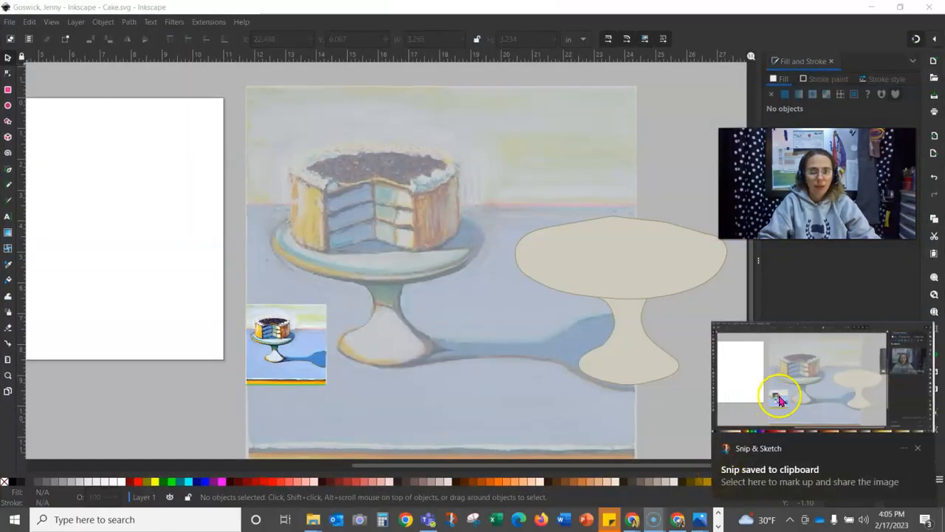
# - Open the captured snip in Snip & Sketch
pyautogui.click(825, 389)
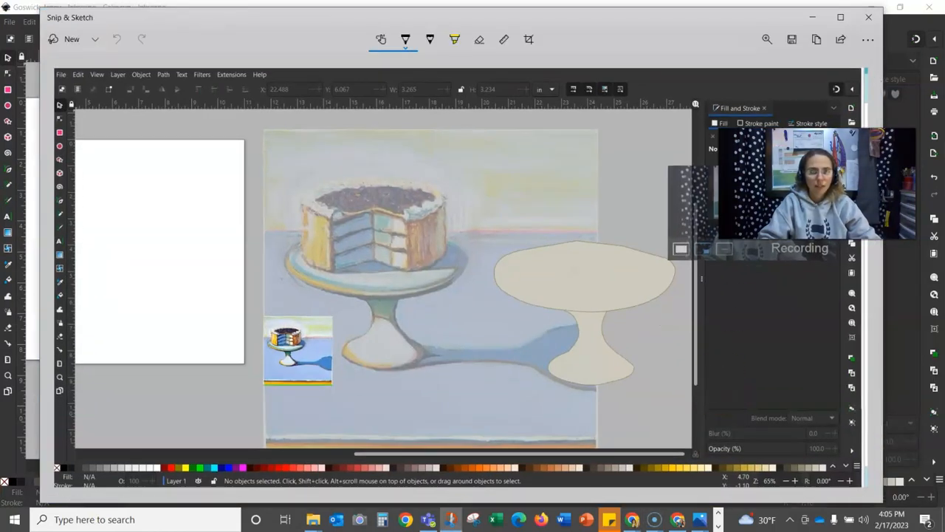
pyautogui.hotkey('alt', 'p')
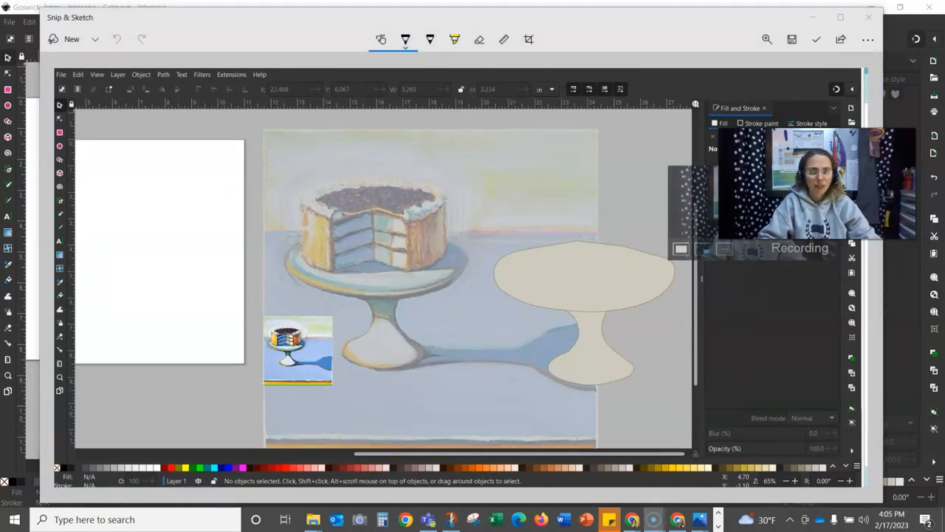
pyautogui.moveTo(818, 183); pyautogui.dragTo(773, 349)
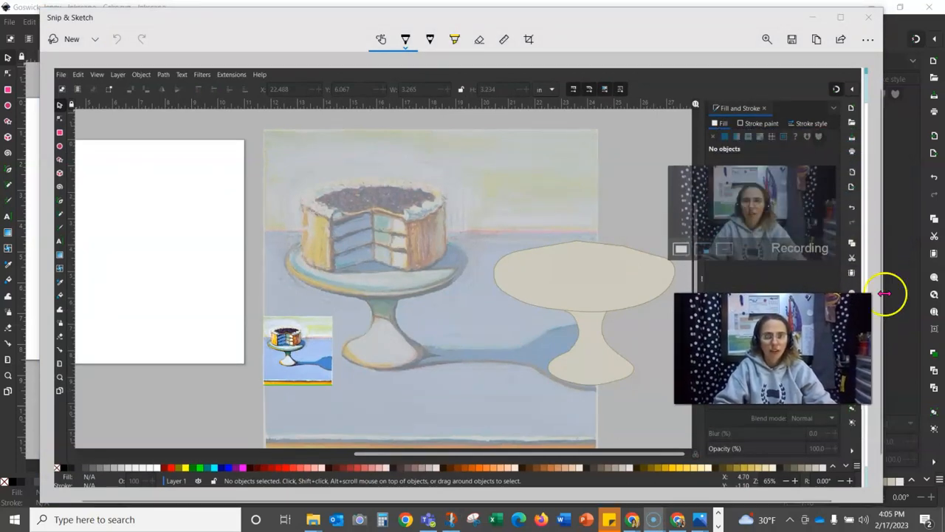
# - Save the snip as PNG '10.05 Screenshot' in Downloads, then close Snip & Sketch
pyautogui.click(792, 43)
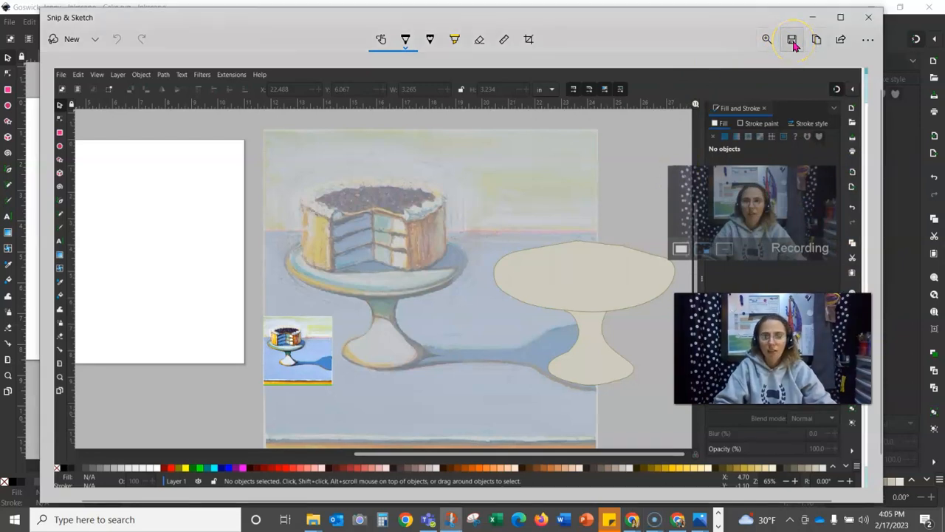
pyautogui.click(792, 43)
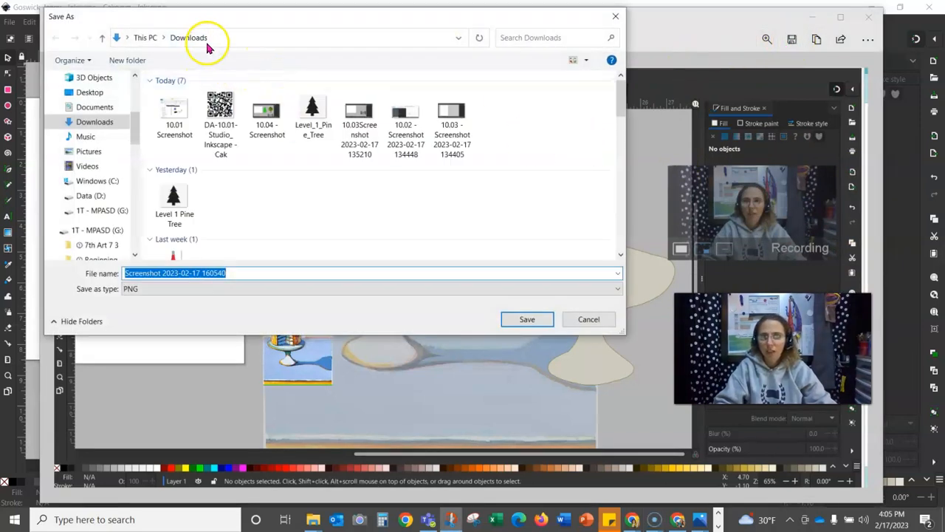
pyautogui.moveTo(243, 273); pyautogui.dragTo(47, 268)
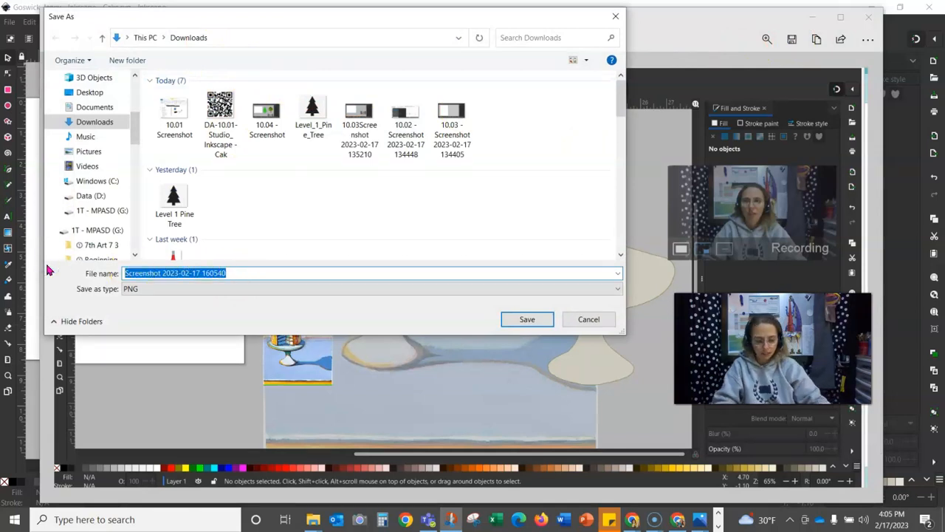
pyautogui.write('10.')
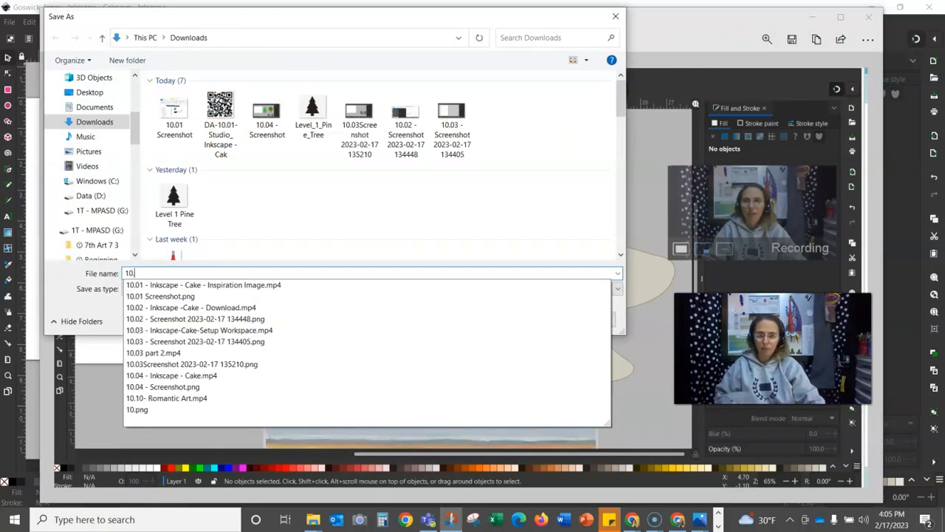
pyautogui.write('05 Screenshot')
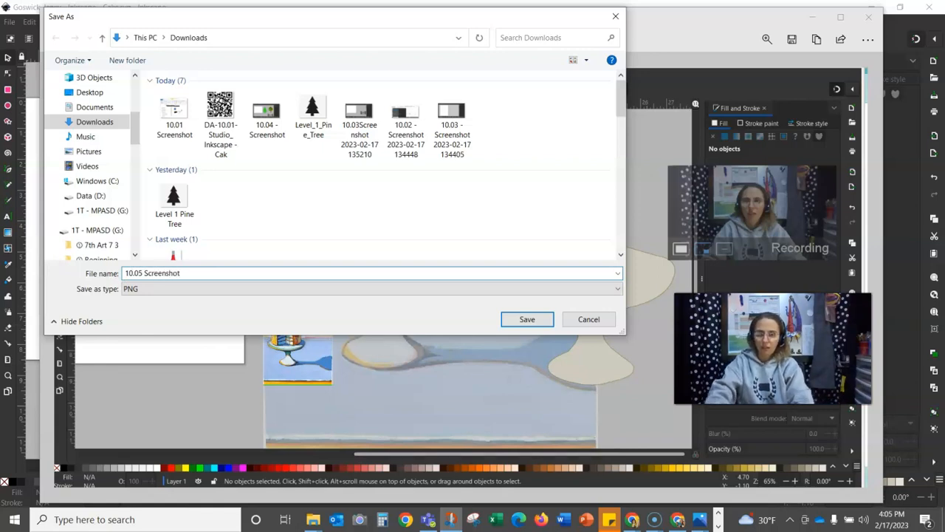
pyautogui.press('Return')
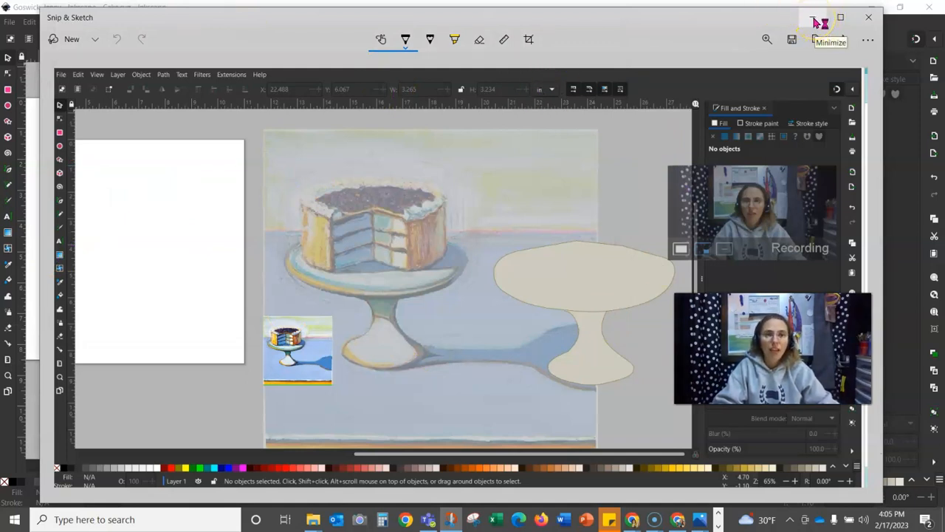
pyautogui.click(863, 18)
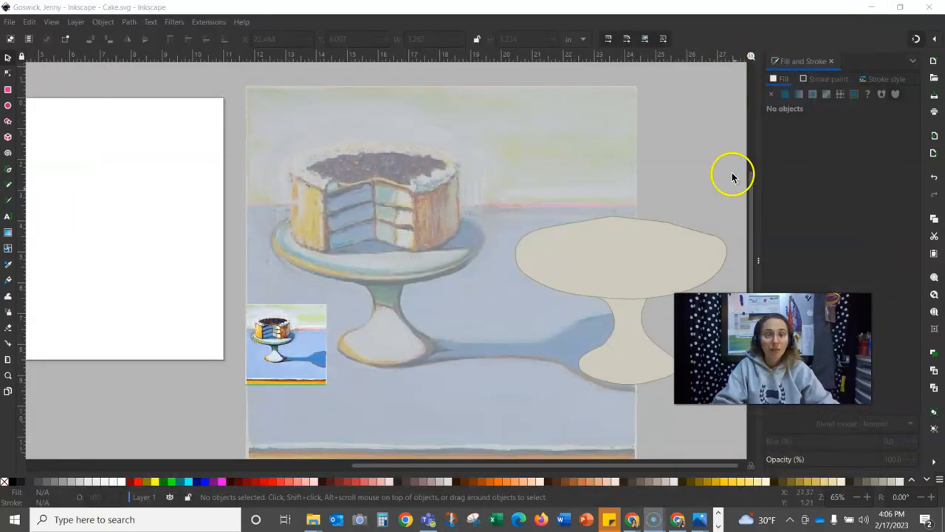